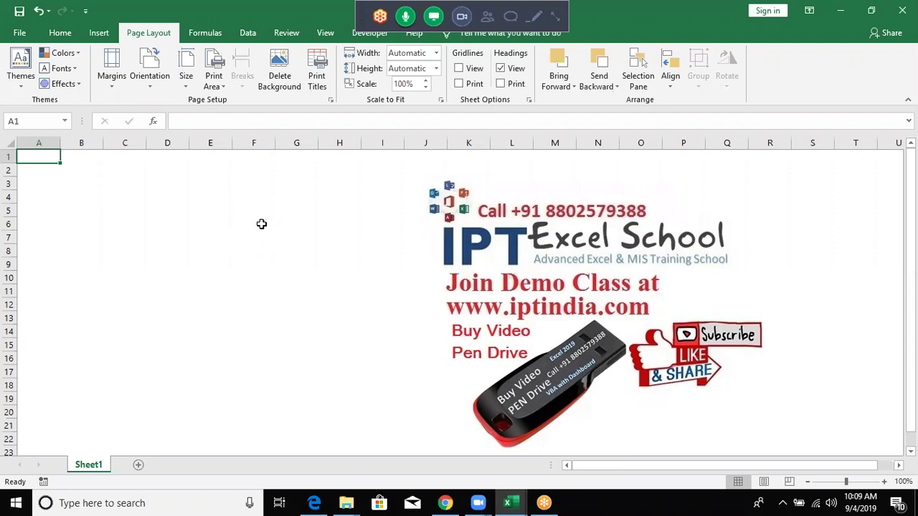
# - Show the Formulas ribbon and try typing the symbols +, * and - into H1:H3
pyautogui.click(203, 39)
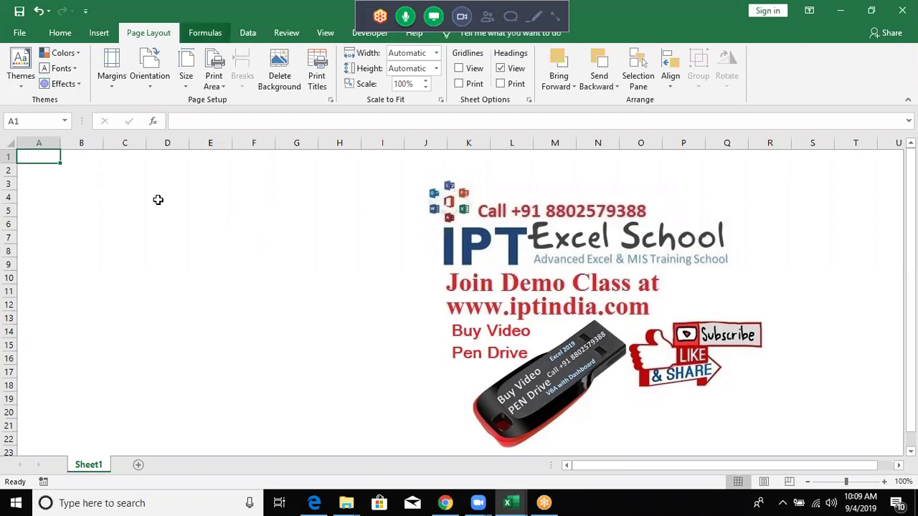
pyautogui.click(143, 196)
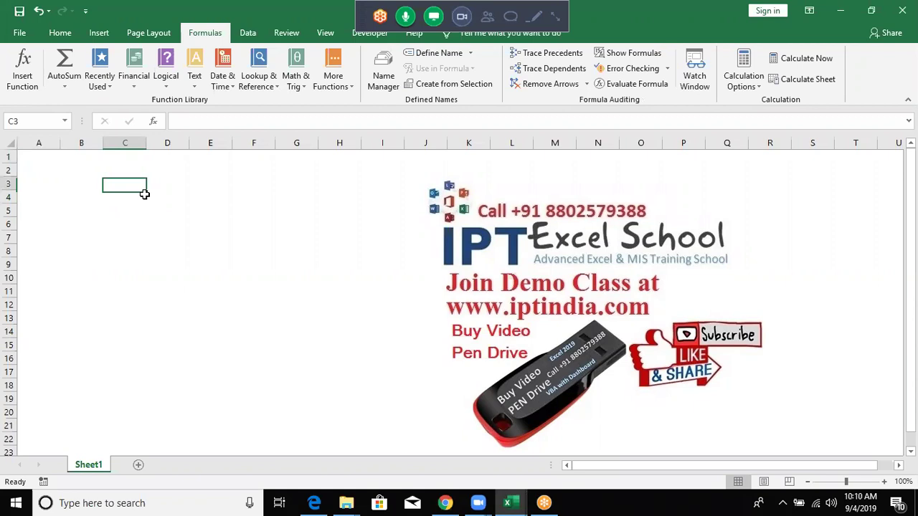
pyautogui.press('Up')
pyautogui.press('Up')
pyautogui.press('Up')
pyautogui.press('Right')
pyautogui.press('Right')
pyautogui.press('Right')
pyautogui.press('Right')
pyautogui.write('=')
pyautogui.press('Return')
pyautogui.press('Up')
pyautogui.write('+')
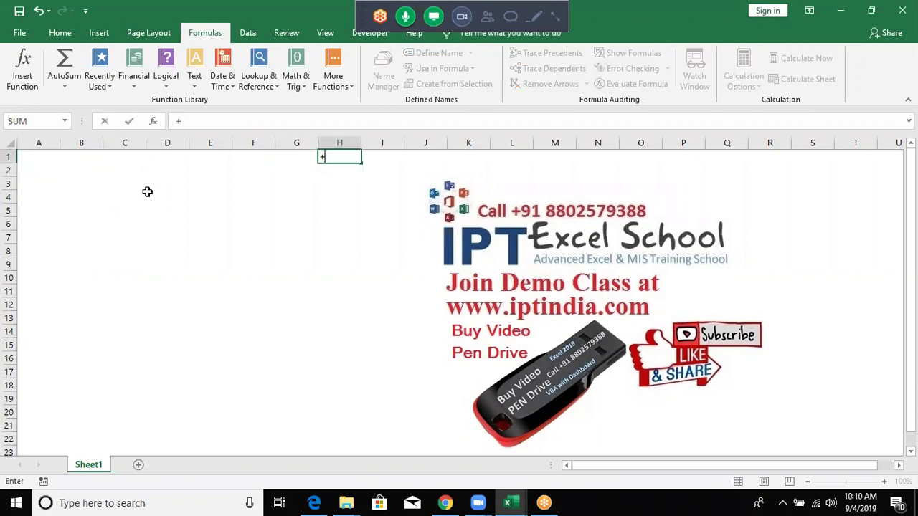
pyautogui.press('Return')
pyautogui.write('*')
pyautogui.press('Return')
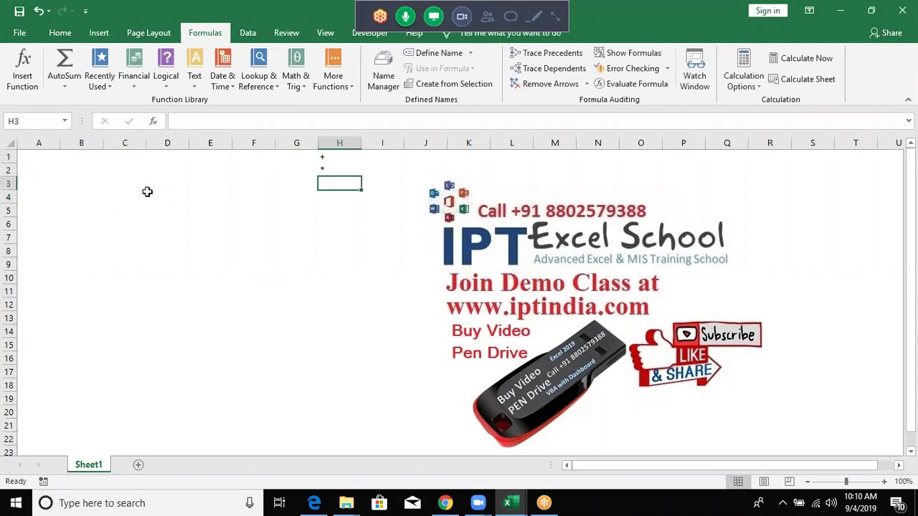
pyautogui.write('-')
pyautogui.press('Return')
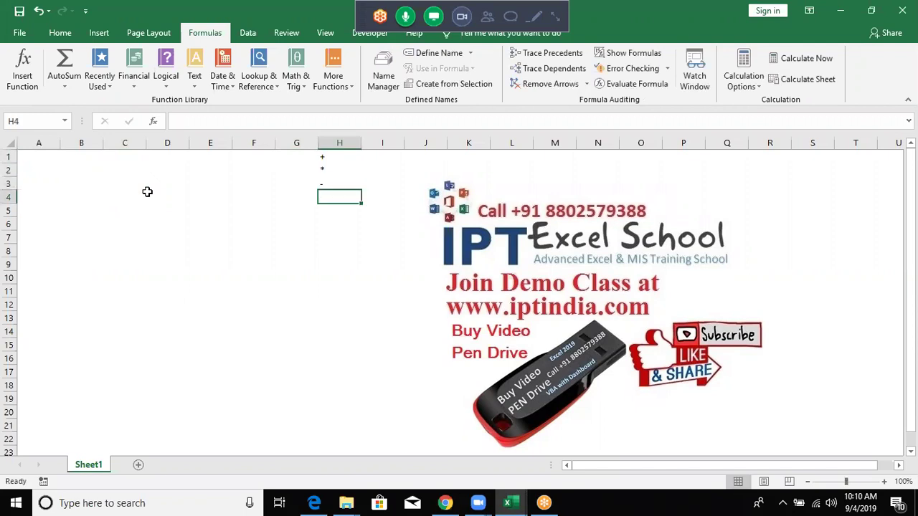
# - Select H1:H3 and delete the trial symbols, leaving the sheet empty
pyautogui.press('Up')
pyautogui.press('Up')
pyautogui.press('Up')
pyautogui.hotkey('shift', 'Down')
pyautogui.hotkey('shift', 'Down')
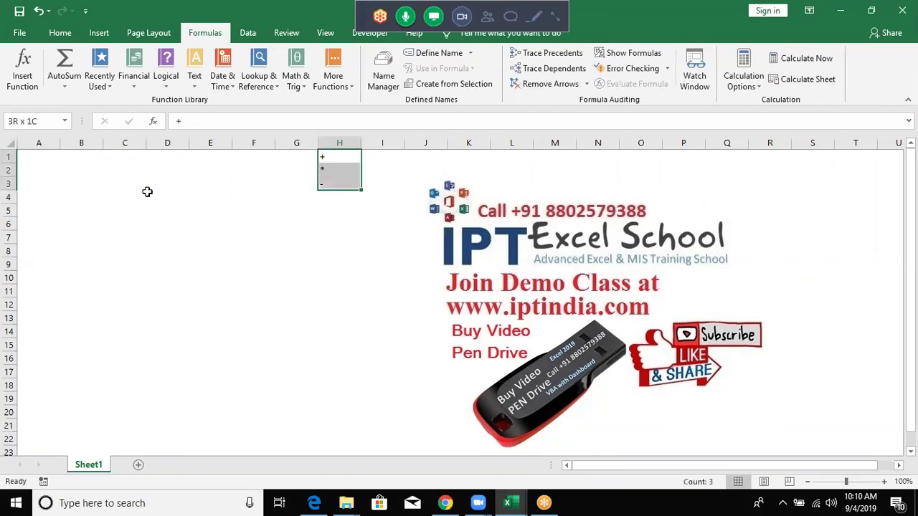
pyautogui.press('Delete')
pyautogui.hotkey('shift', 'Up')
pyautogui.hotkey('shift', 'Up')
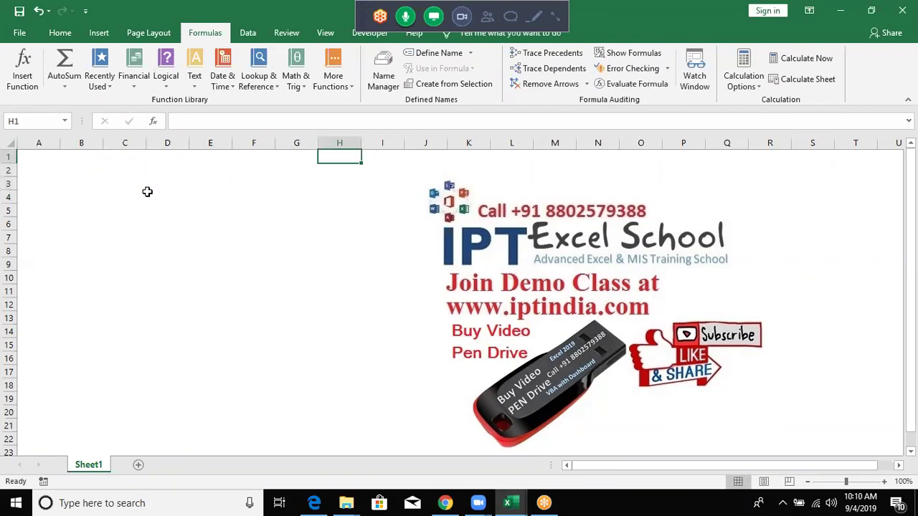
pyautogui.press('Left')
pyautogui.press('Left')
pyautogui.press('Left')
pyautogui.press('Left')
pyautogui.press('Left')
pyautogui.press('Left')
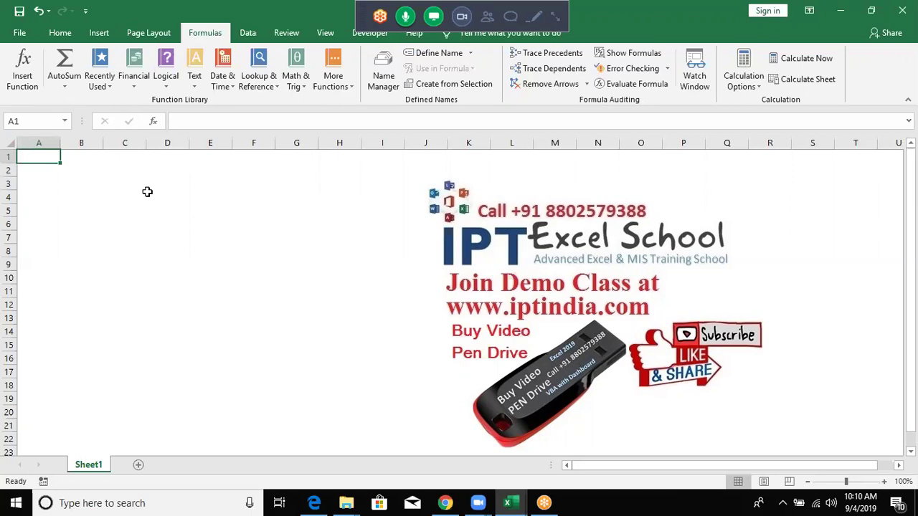
pyautogui.press('Right')
pyautogui.press('Right')
pyautogui.press('Right')
pyautogui.press('Right')
pyautogui.press('Right')
pyautogui.press('Right')
# - List the operators =, >, <, >=, <= and <> in G1:G6, then return to A1
pyautogui.write('=')
pyautogui.press('Return')
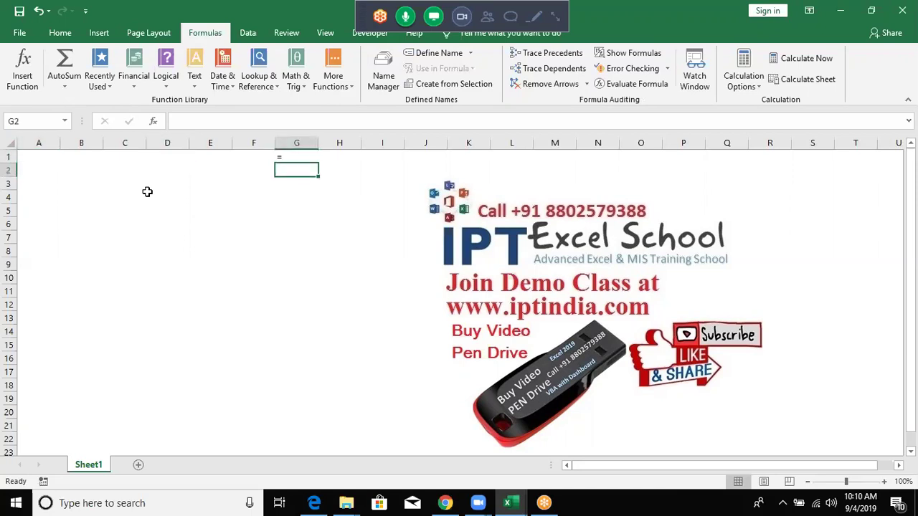
pyautogui.write('>')
pyautogui.press('Return')
pyautogui.write('<')
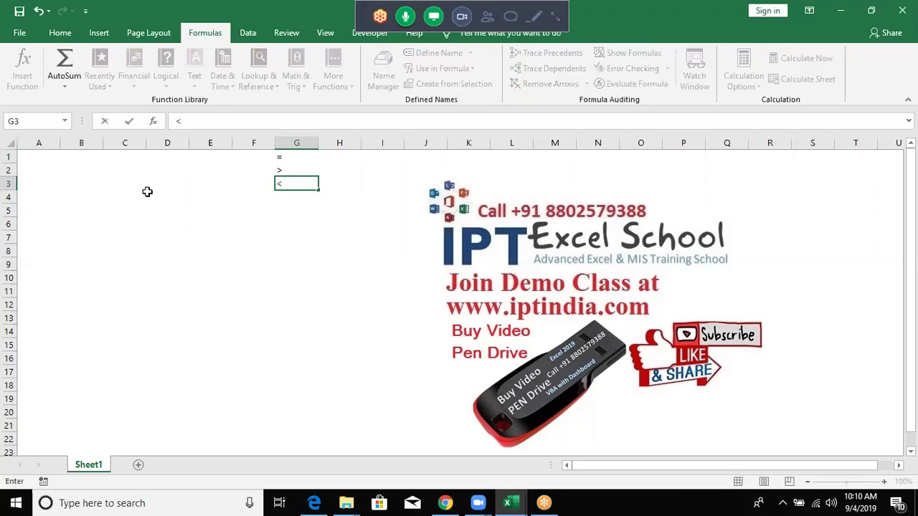
pyautogui.press('Return')
pyautogui.write('>=')
pyautogui.press('Return')
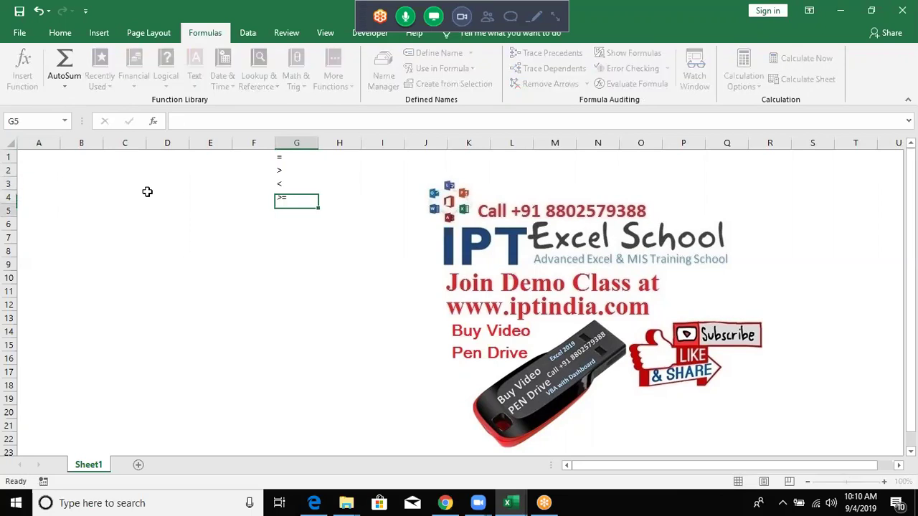
pyautogui.write('<=')
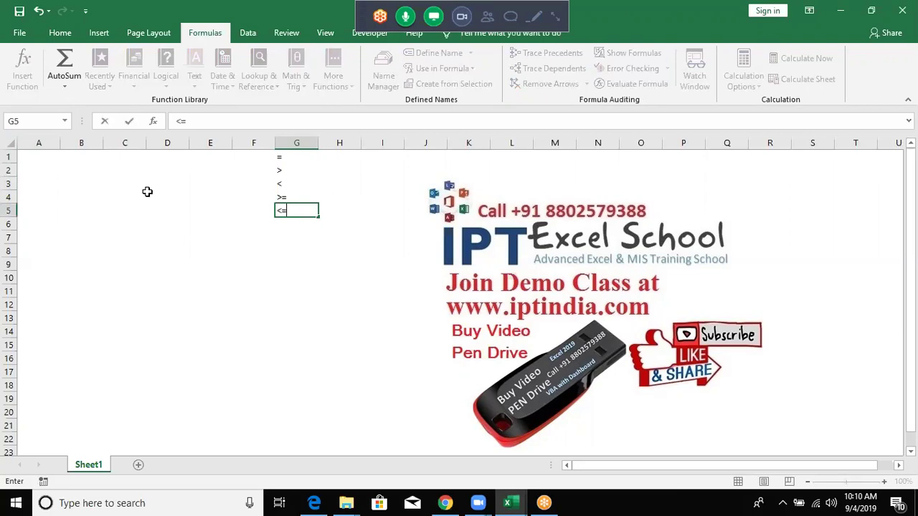
pyautogui.press('Return')
pyautogui.write('<>')
pyautogui.press('Return')
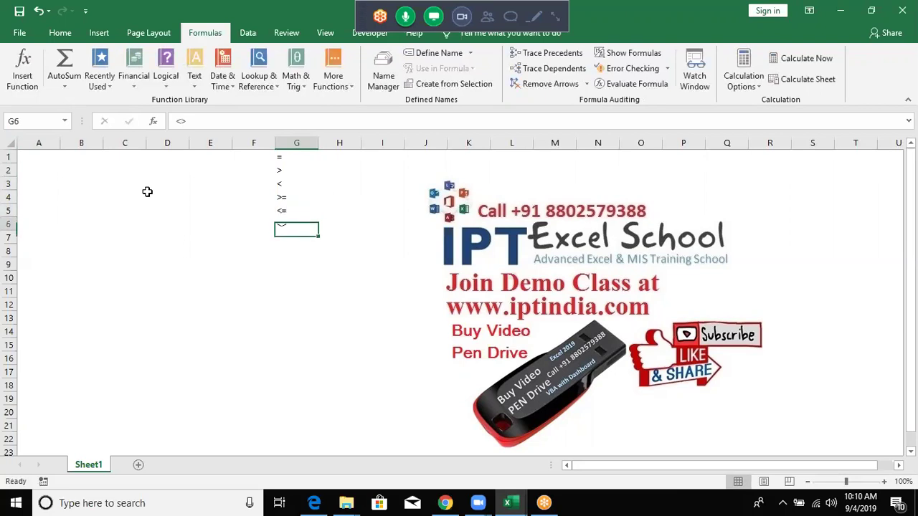
pyautogui.hotkey('ctrl', 'shift', 'Up')
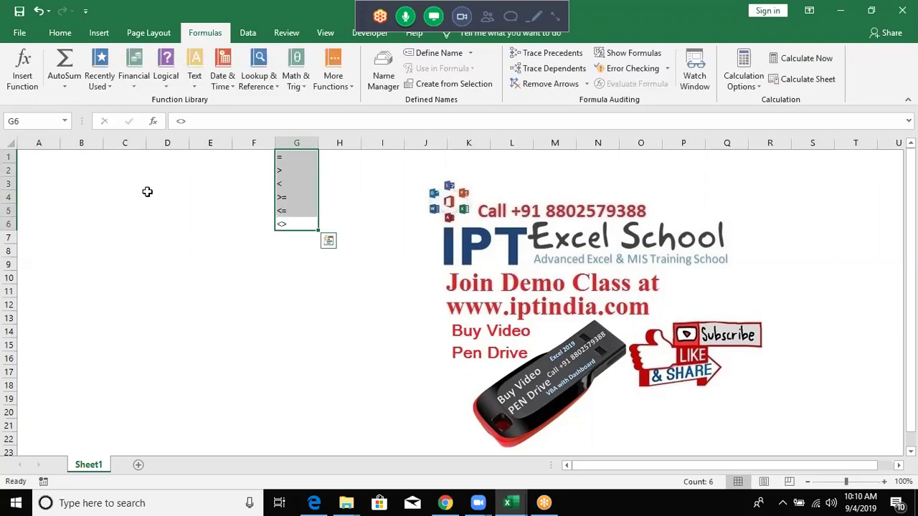
pyautogui.press('Home')
pyautogui.hotkey('ctrl', 'Home')
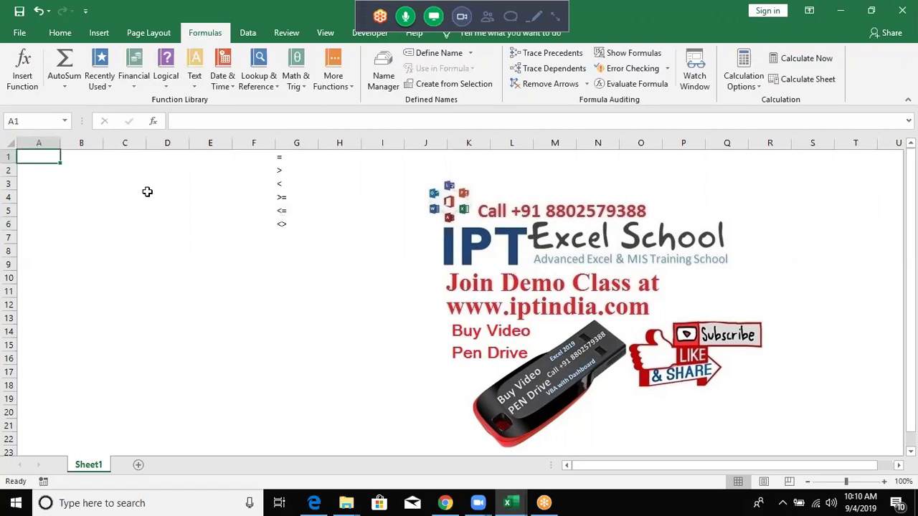
# - Type the Sales heading in A1 and 85, 36, 65, 98, 63, 52, 12, 36, 45, 96, 32 below it
pyautogui.write('SA')
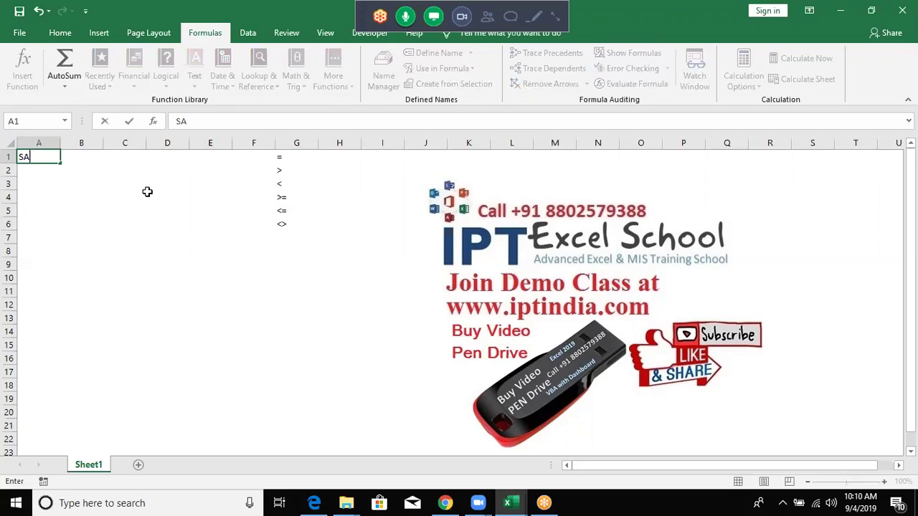
pyautogui.write('les')
pyautogui.press('Return')
pyautogui.write('85')
pyautogui.press('Return')
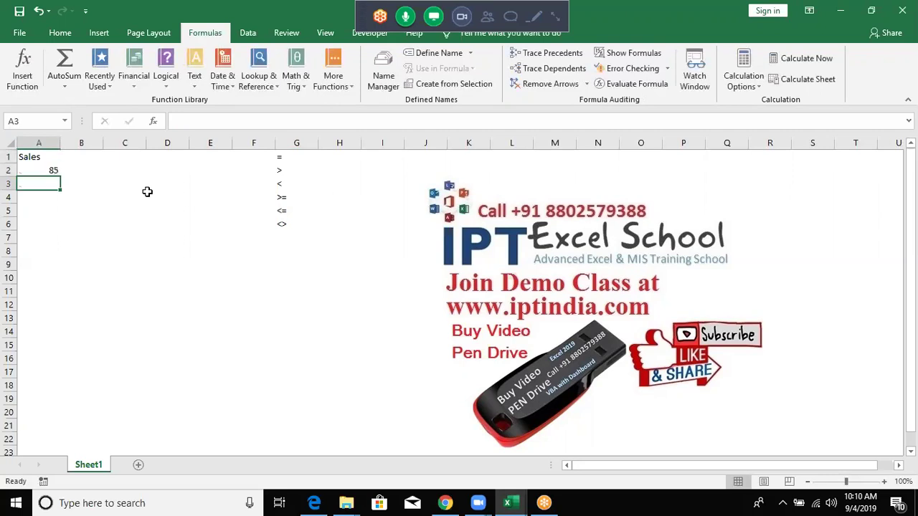
pyautogui.write('36')
pyautogui.press('Return')
pyautogui.write('65')
pyautogui.press('Return')
pyautogui.write('98')
pyautogui.press('Return')
pyautogui.write('63')
pyautogui.press('Return')
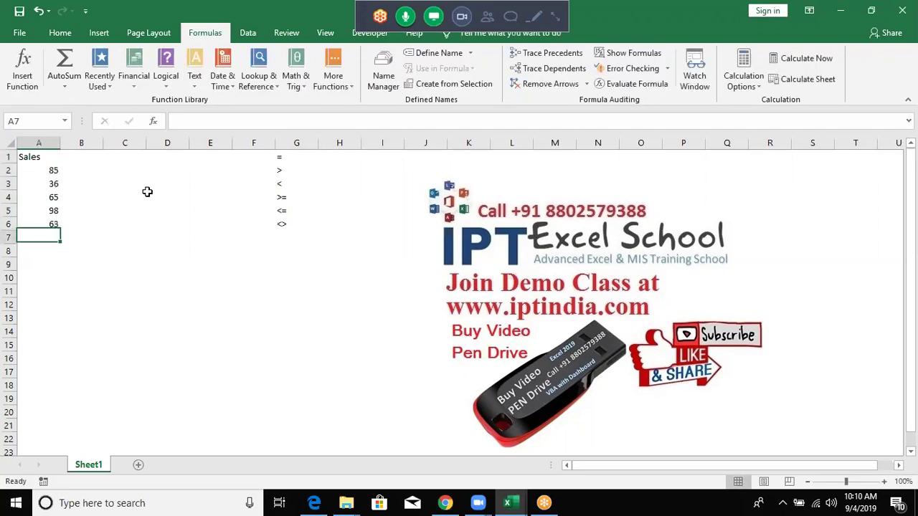
pyautogui.write('52')
pyautogui.press('Return')
pyautogui.write('12')
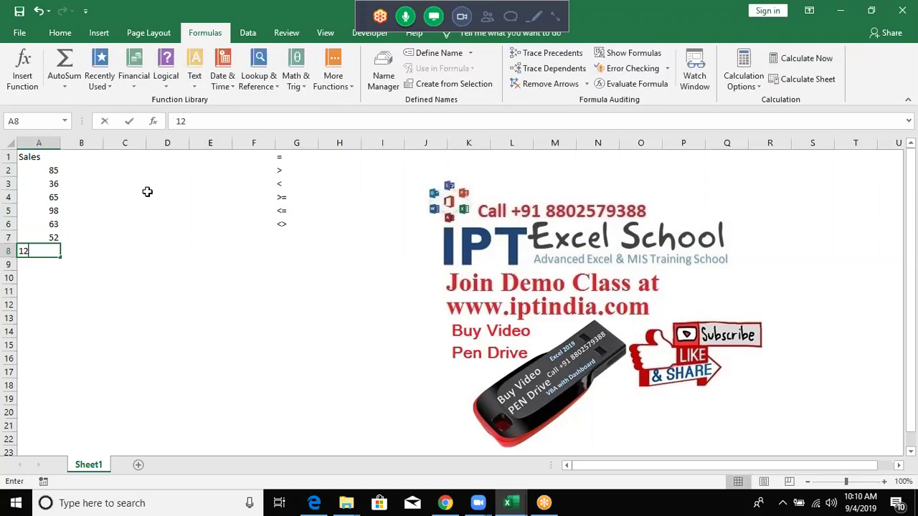
pyautogui.press('Return')
pyautogui.write('36')
pyautogui.press('Return')
pyautogui.write('45')
pyautogui.press('Return')
pyautogui.write('9')
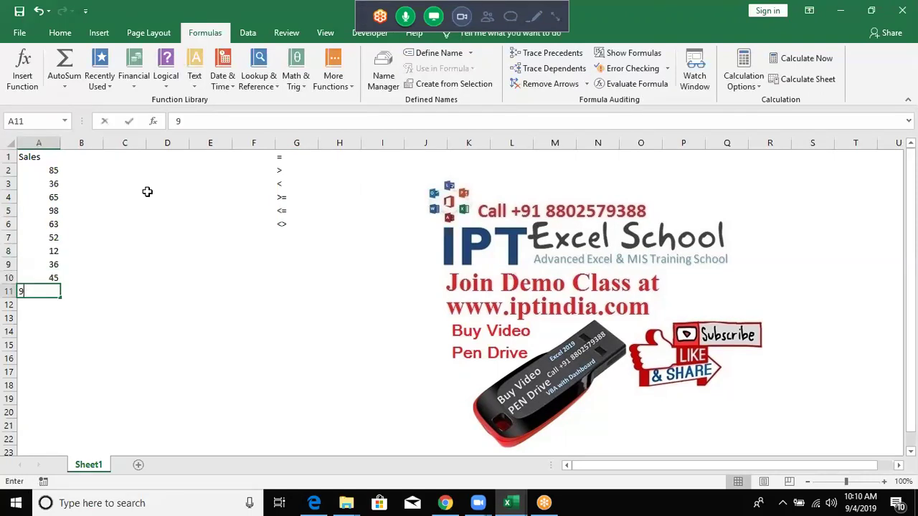
pyautogui.write('6')
pyautogui.press('Return')
pyautogui.write('32')
pyautogui.press('Return')
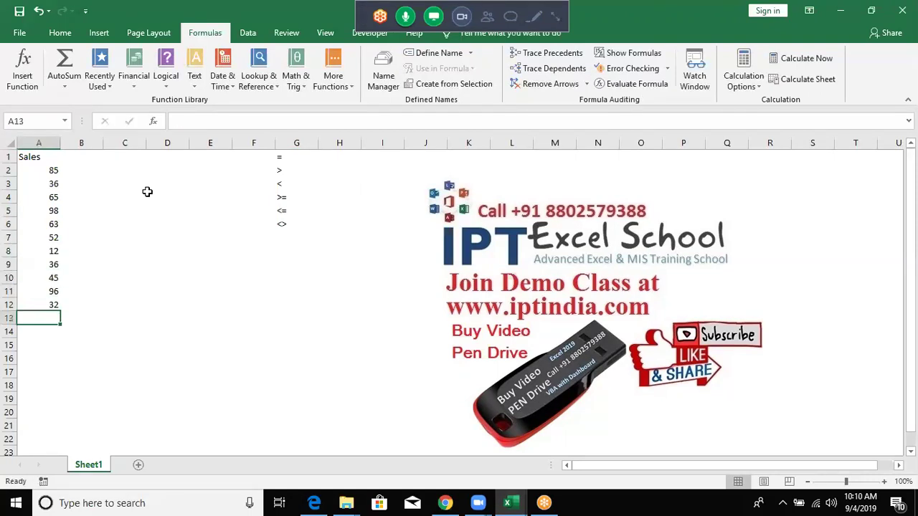
# - Select the sales figures A2:A12, ending on B2 ready for a comparison
pyautogui.hotkey('ctrl', 'Home')
pyautogui.press('Down')
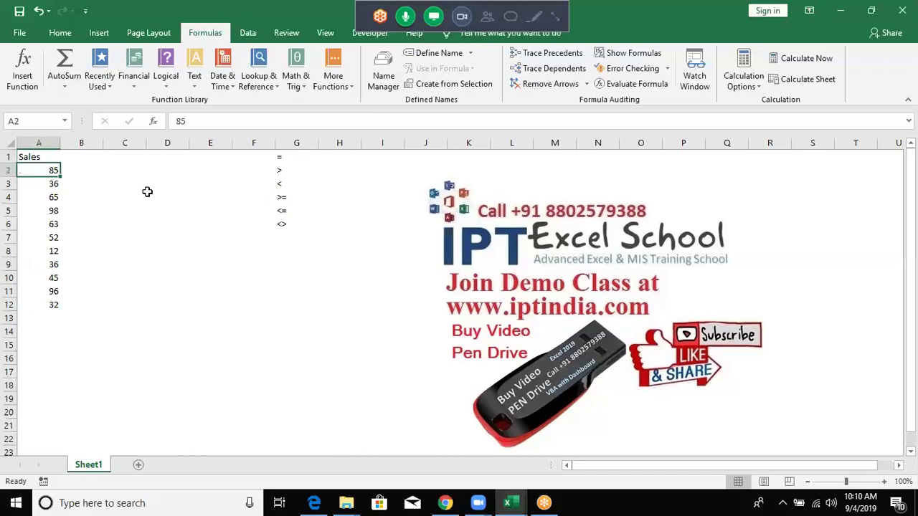
pyautogui.press('Up')
pyautogui.press('Right')
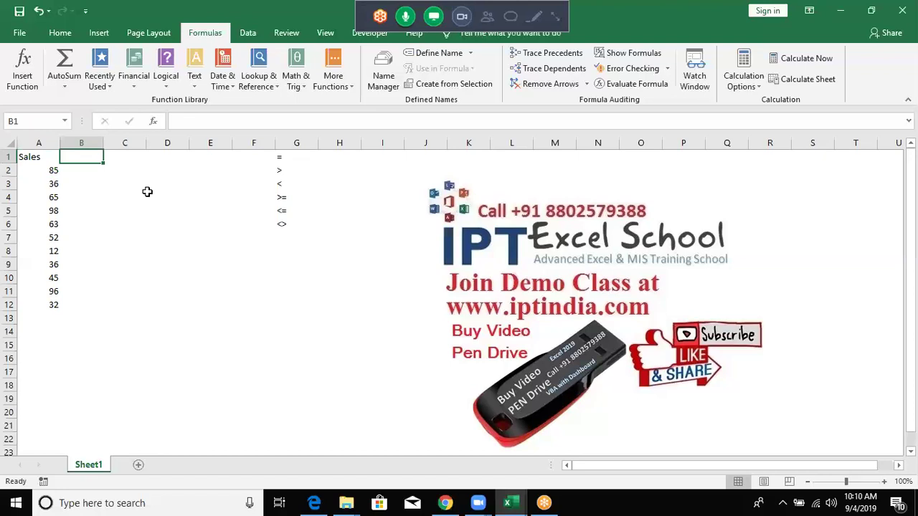
pyautogui.press('Left')
pyautogui.press('Down')
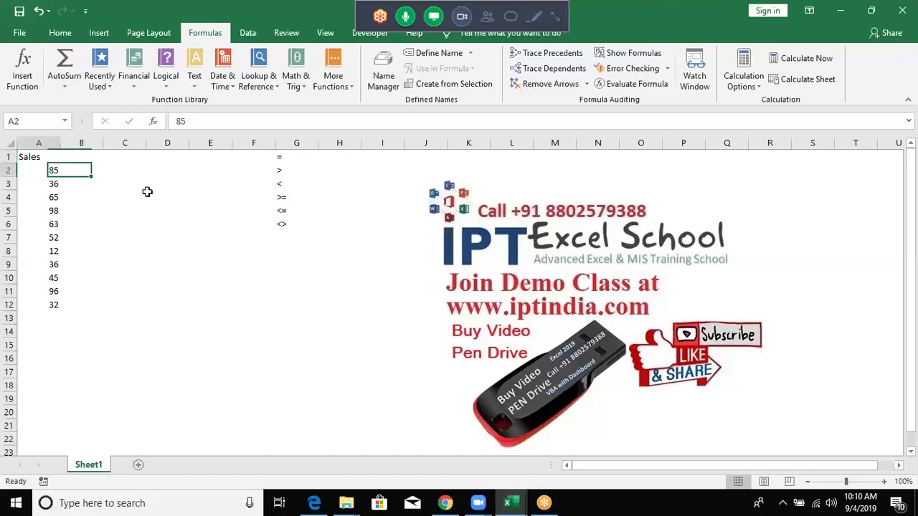
pyautogui.hotkey('ctrl', 'shift', 'Down')
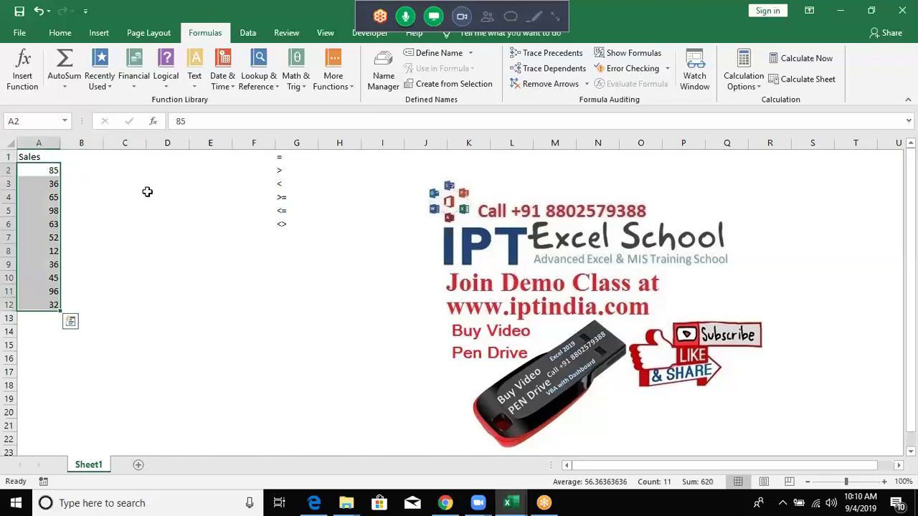
pyautogui.press('Right')
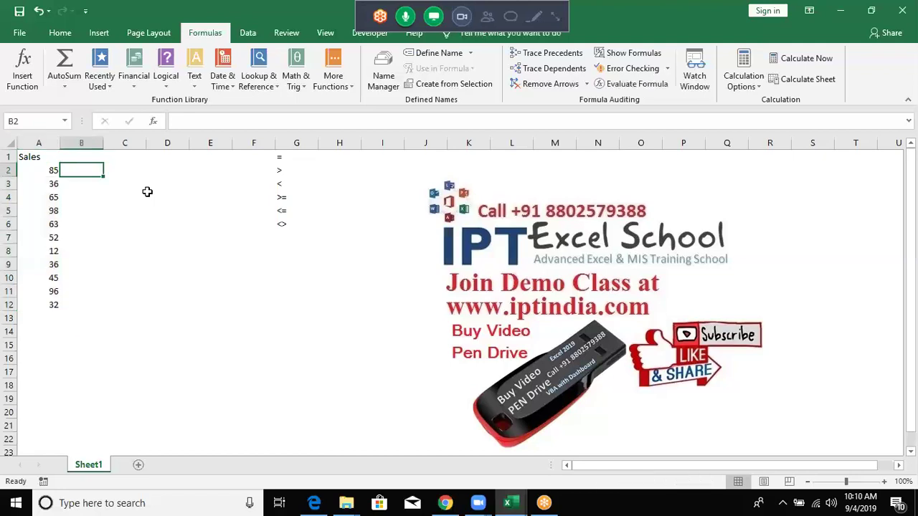
# - Enter =A2>50 in B2 and fill it down to B12
pyautogui.write('=')
pyautogui.press('Left')
pyautogui.write('>')
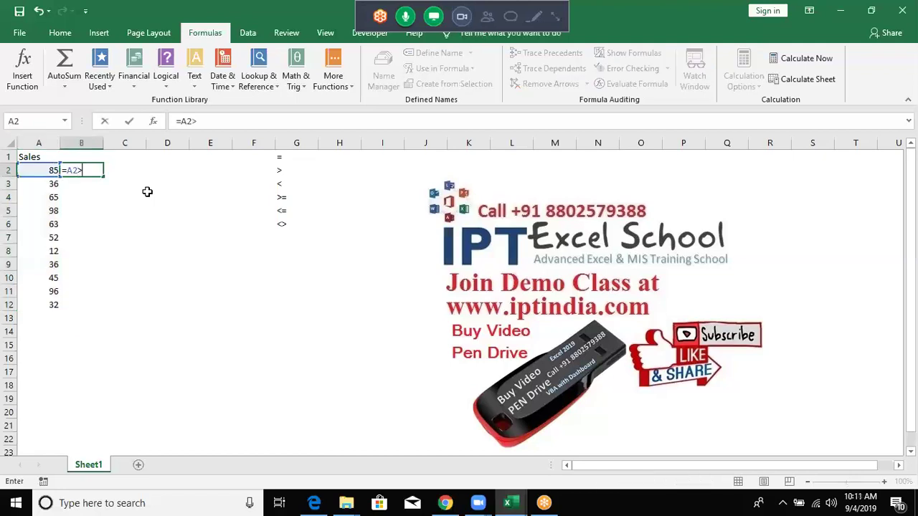
pyautogui.write('50')
pyautogui.press('Return')
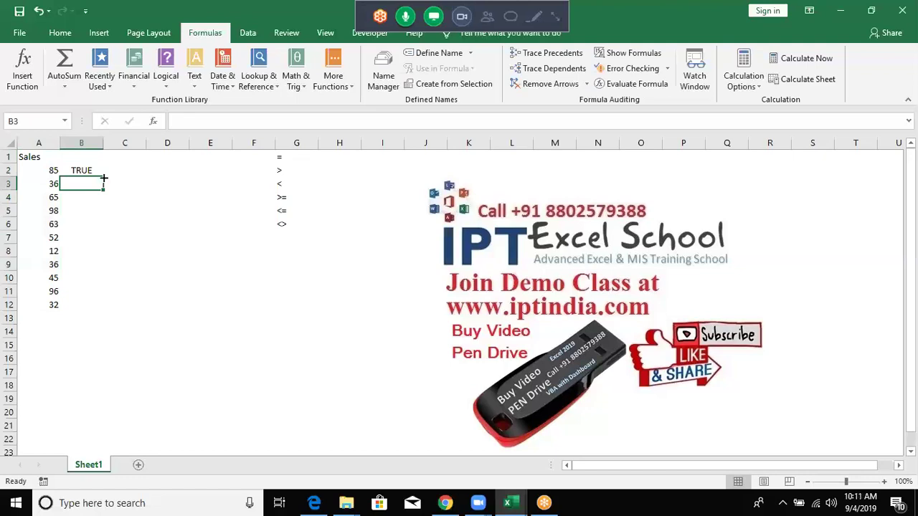
pyautogui.click(101, 175)
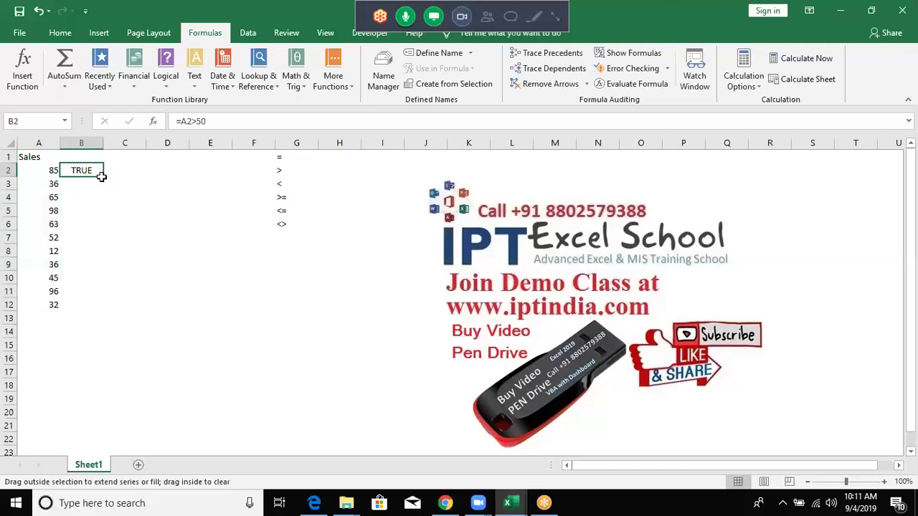
pyautogui.doubleClick(103, 175)
pyautogui.click(102, 175)
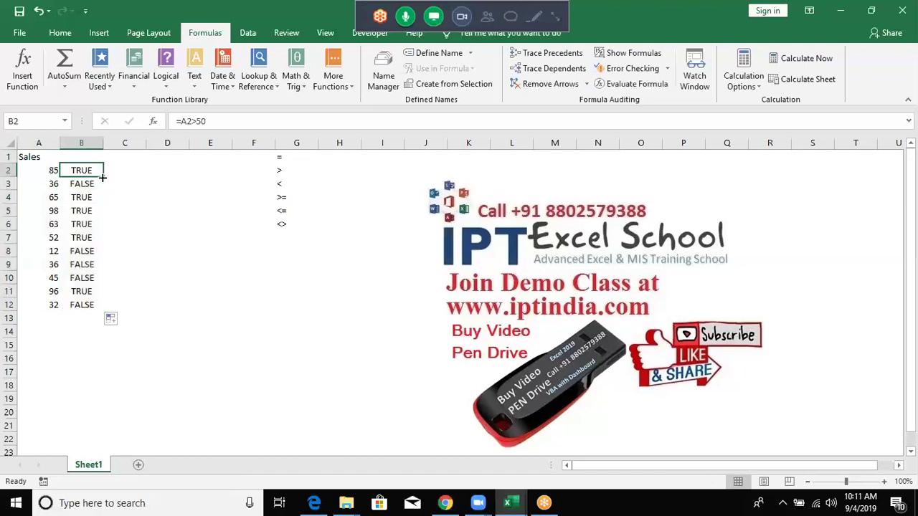
pyautogui.click(103, 183)
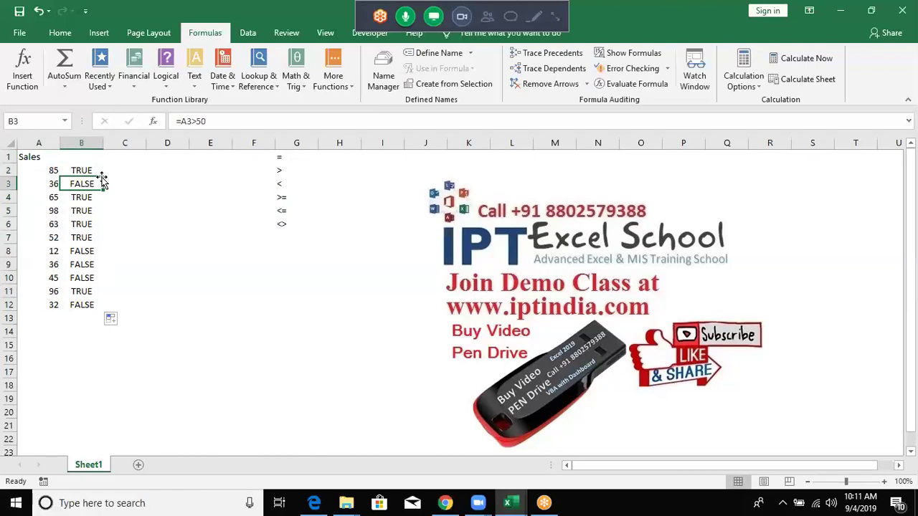
pyautogui.press('Up')
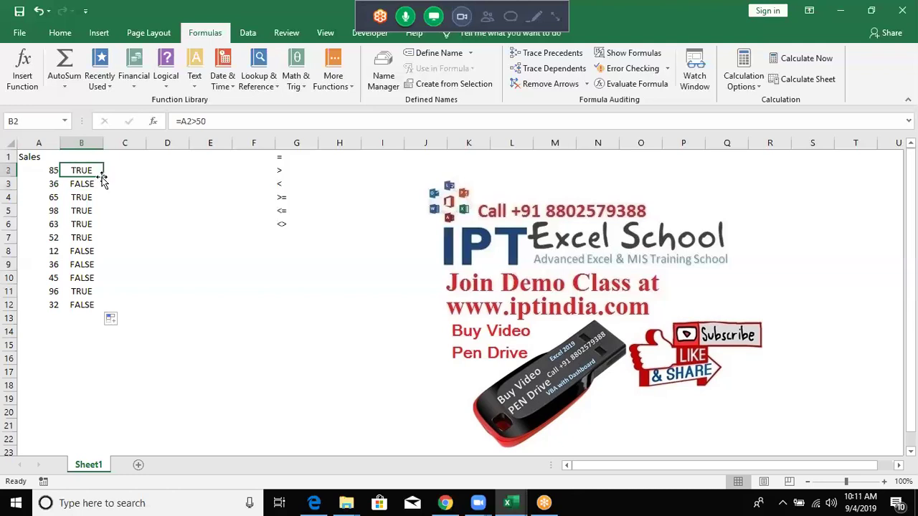
# - Enter =IF(B2,"OK","Pending") in C2, then review B2's formula =A2>50
pyautogui.press('Right')
pyautogui.write('=')
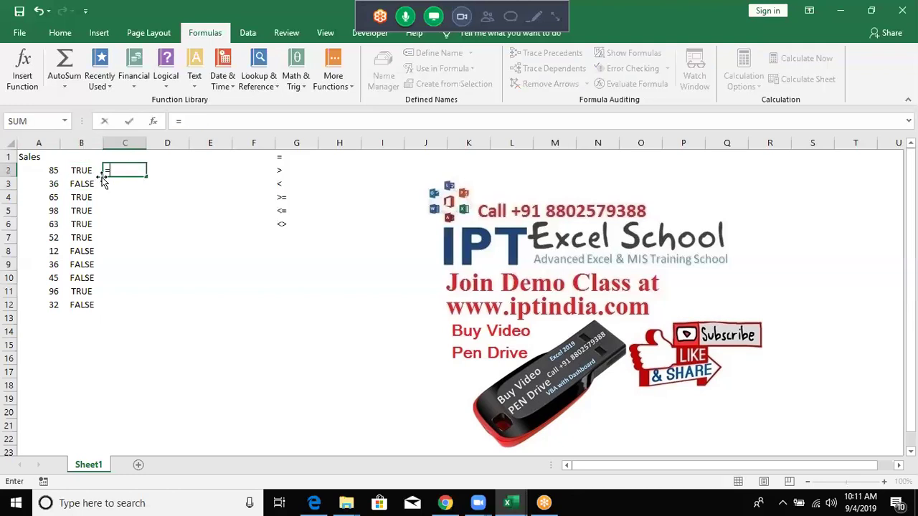
pyautogui.write('IF(')
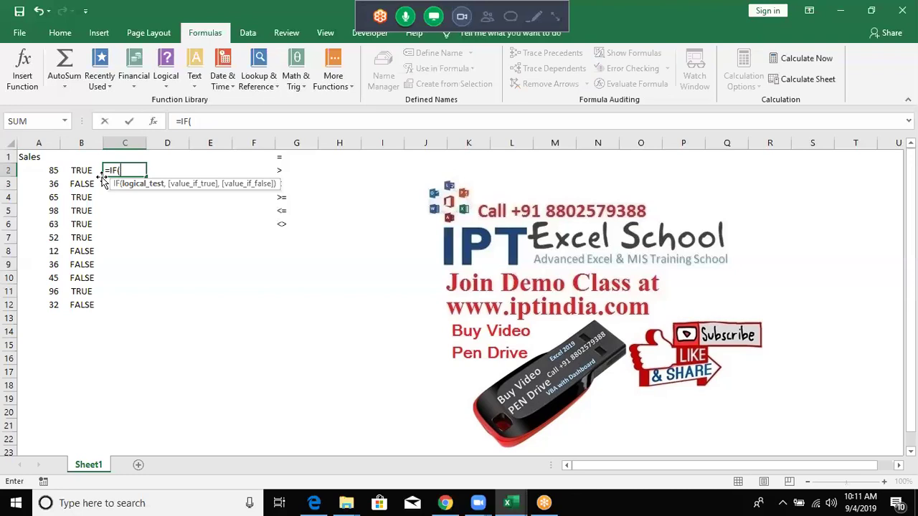
pyautogui.click(92, 172)
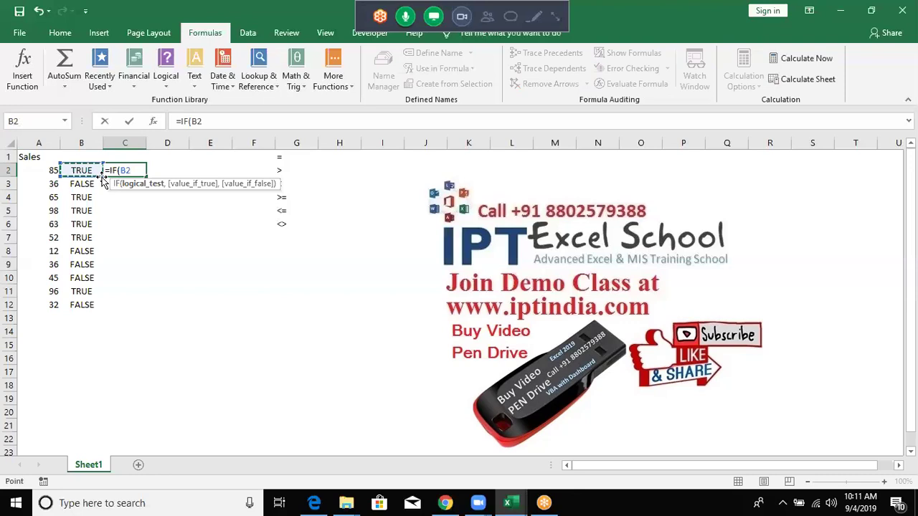
pyautogui.write(',"OK"')
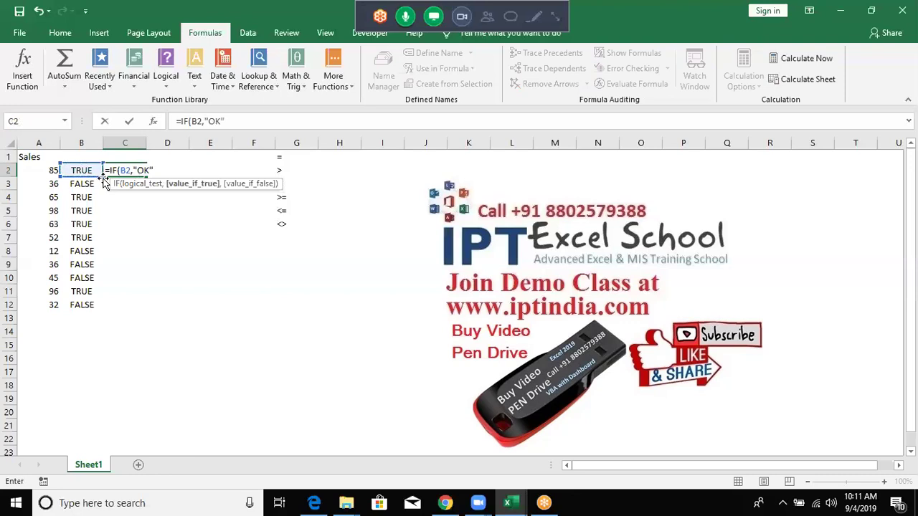
pyautogui.write(',')
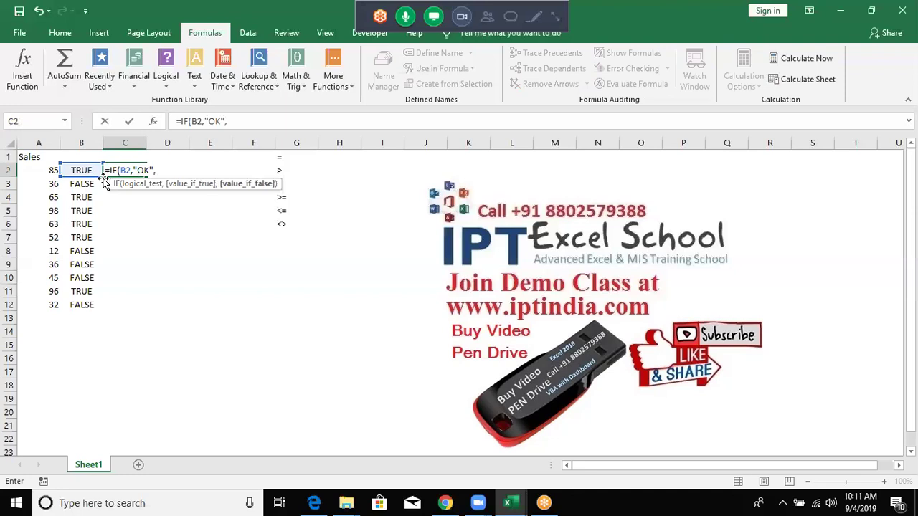
pyautogui.write('"Pending"')
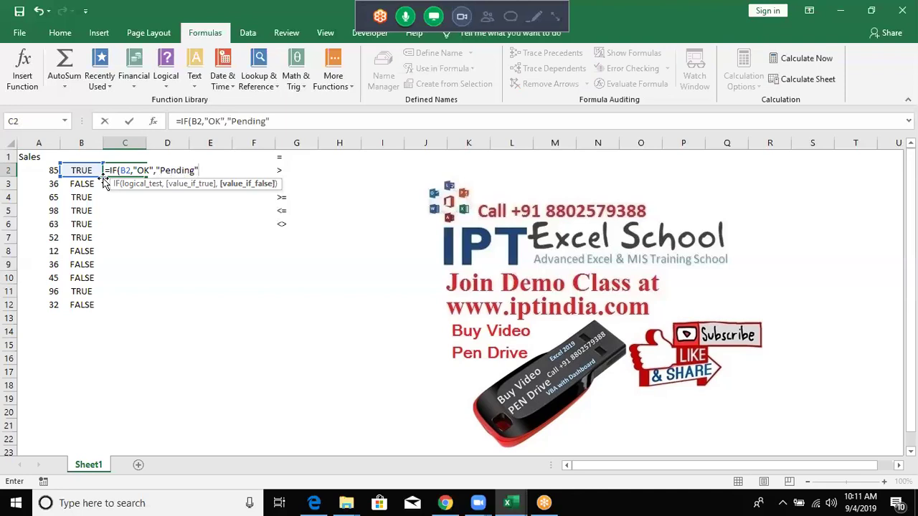
pyautogui.write(')')
pyautogui.hotkey('ctrl', 'Return')
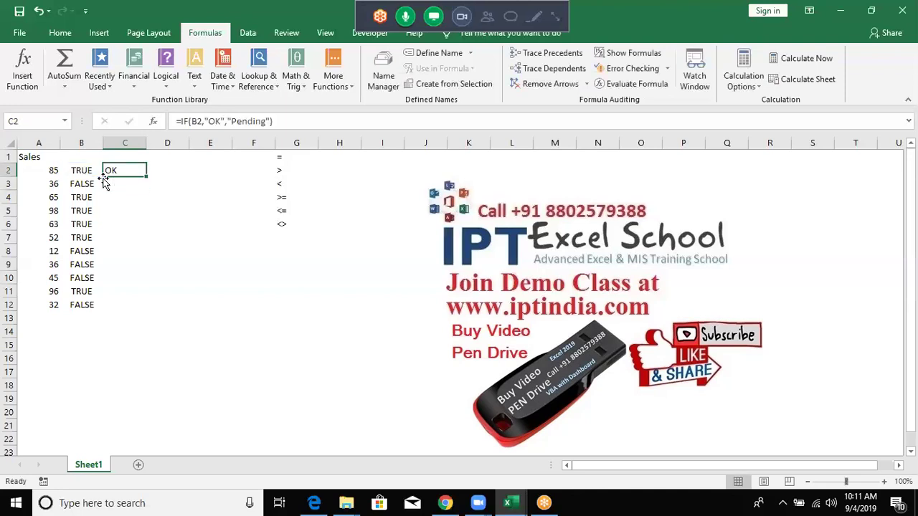
pyautogui.click(99, 172)
pyautogui.press('F2')
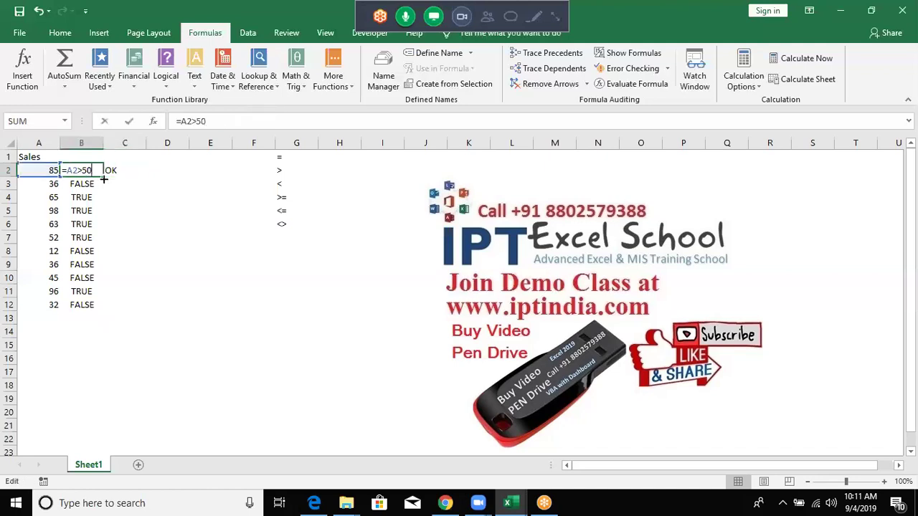
# - Leave B2 unchanged and review C2's IF formula and the TRUE/FALSE results in column B
pyautogui.press('Escape')
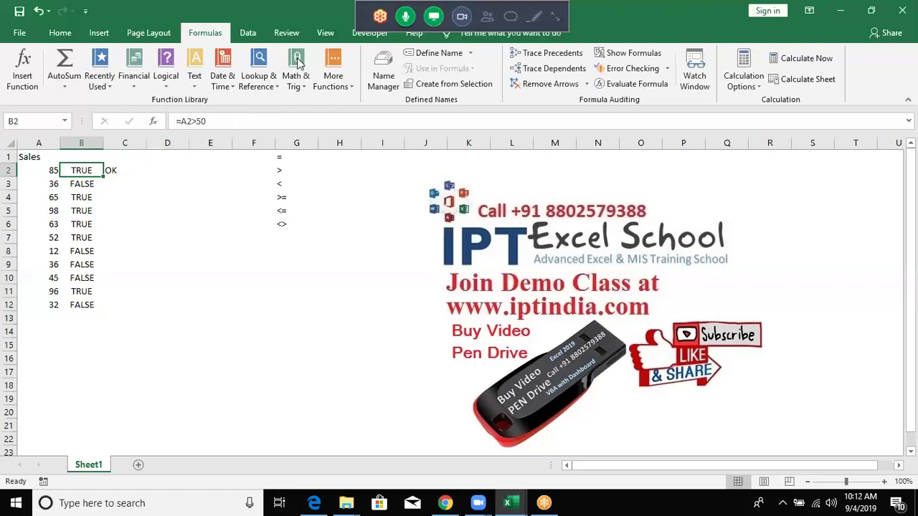
pyautogui.click(178, 209)
pyautogui.moveTo(125, 184); pyautogui.dragTo(125, 174)
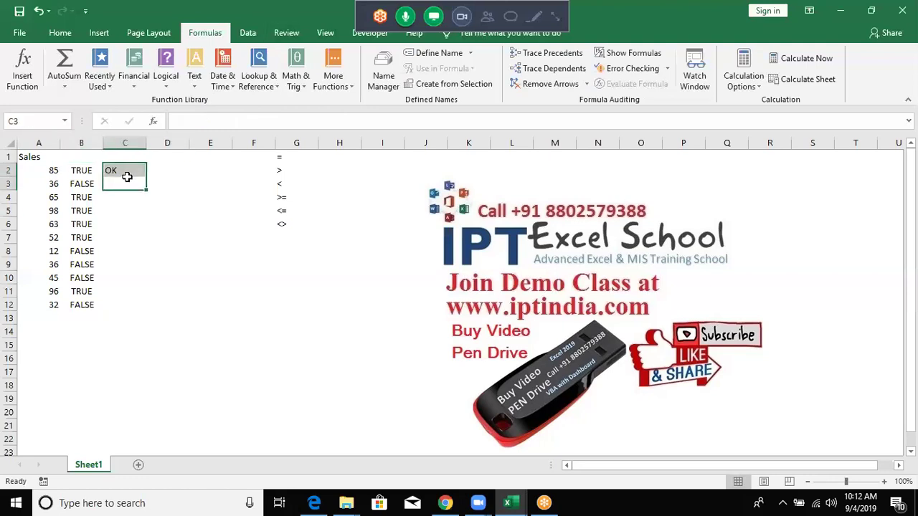
pyautogui.click(126, 175)
pyautogui.click(128, 180)
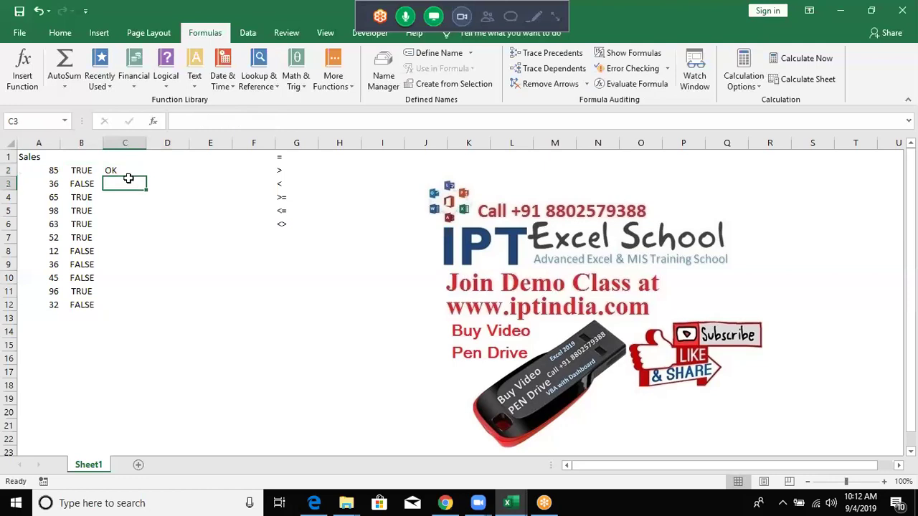
pyautogui.press('Up')
pyautogui.press('Down')
pyautogui.press('Down')
pyautogui.press('Down')
pyautogui.press('Down')
pyautogui.press('Down')
pyautogui.press('Left')
pyautogui.hotkey('ctrl', 'Down')
pyautogui.hotkey('ctrl', 'Up')
pyautogui.press('Right')
# - Start =IF(A3>40,"OK","Pending" in C3 and highlight its logical_test argument
pyautogui.click(128, 178)
pyautogui.write('=')
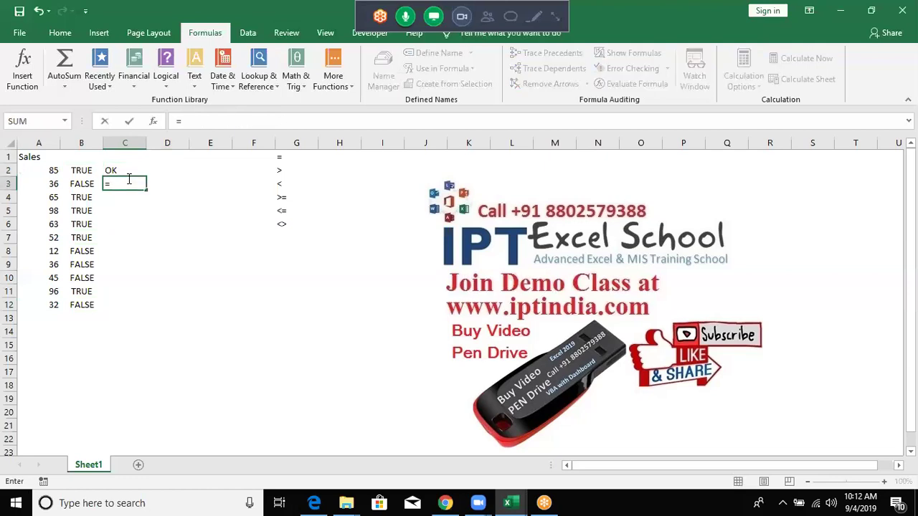
pyautogui.write('if')
pyautogui.press('Tab')
pyautogui.press('Left')
pyautogui.press('Left')
pyautogui.write('>')
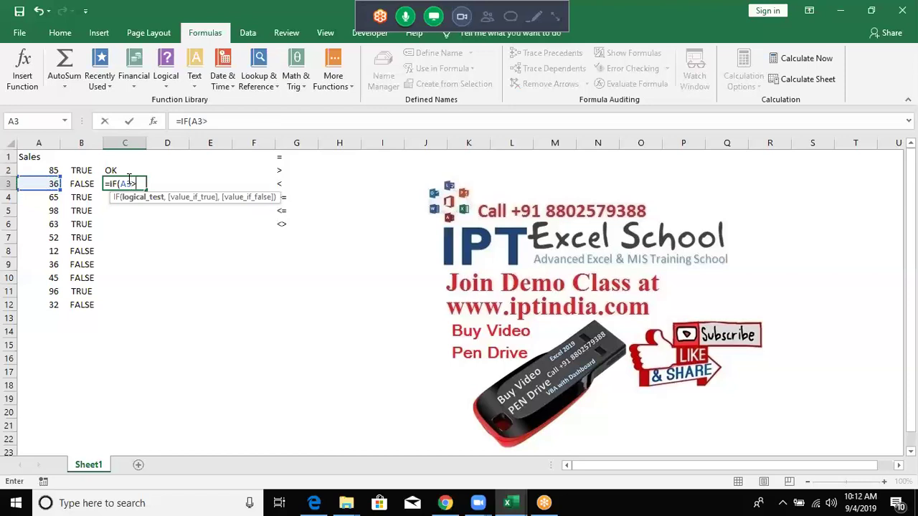
pyautogui.write('40,"OK"')
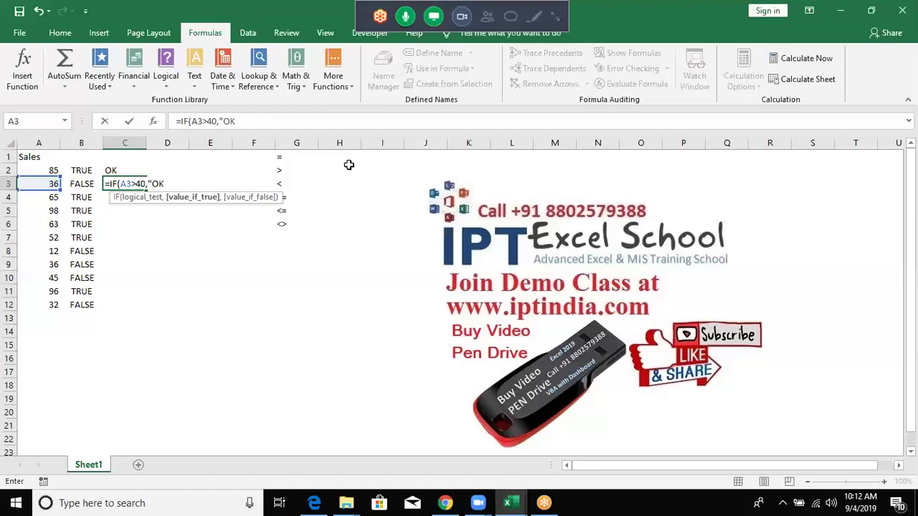
pyautogui.write(',"Pe')
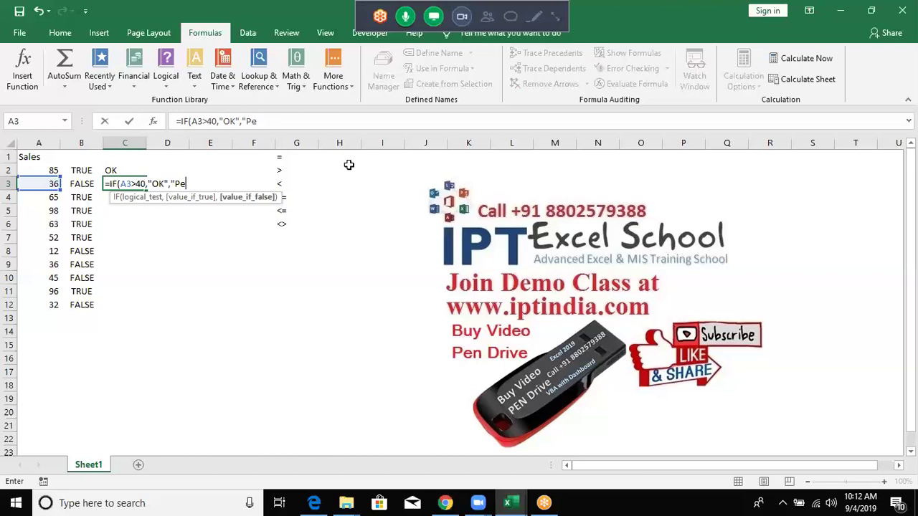
pyautogui.write('nding"')
pyautogui.click(139, 198)
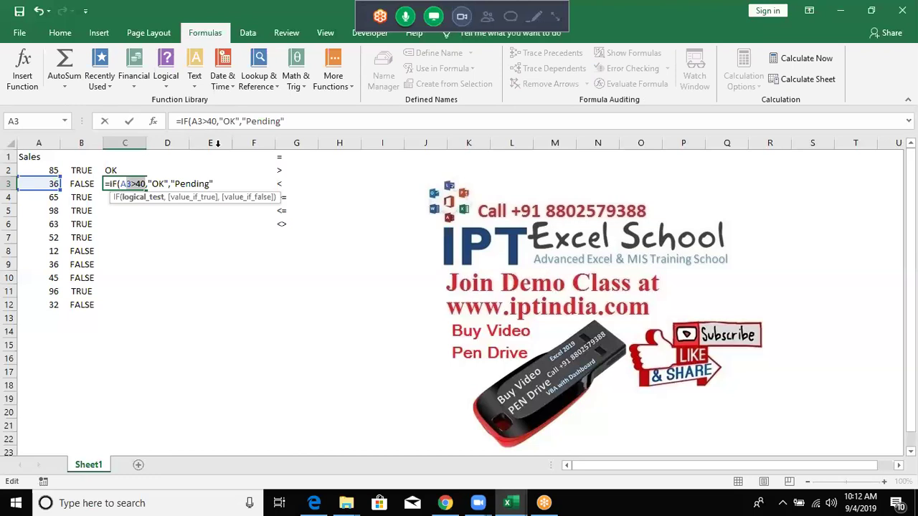
pyautogui.click(487, 15)
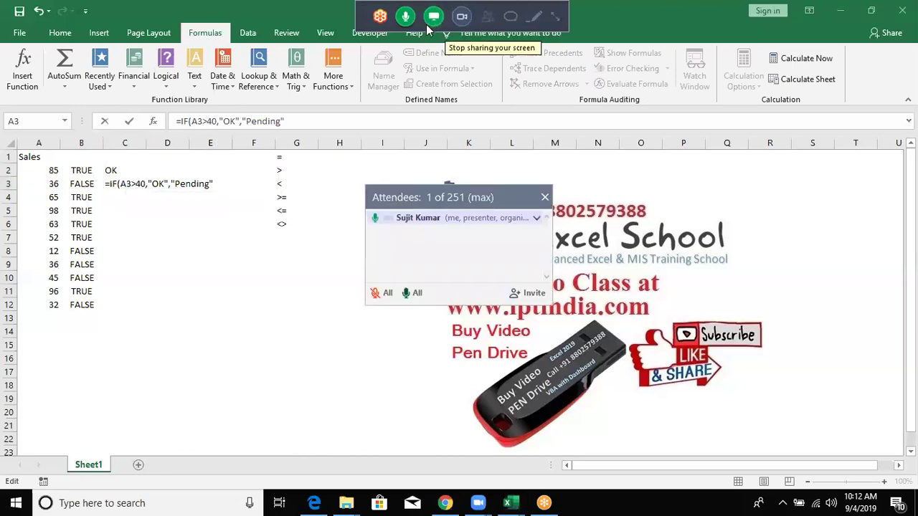
pyautogui.moveTo(428, 29)
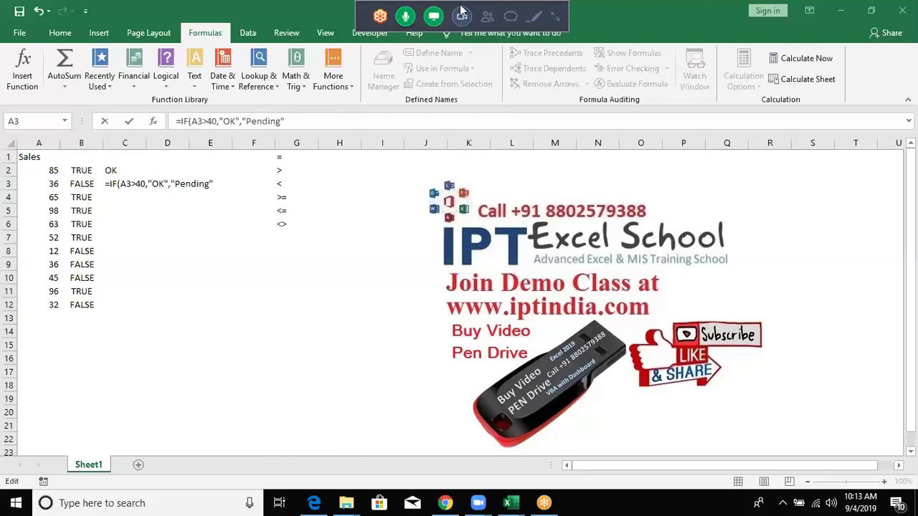
pyautogui.click(491, 19)
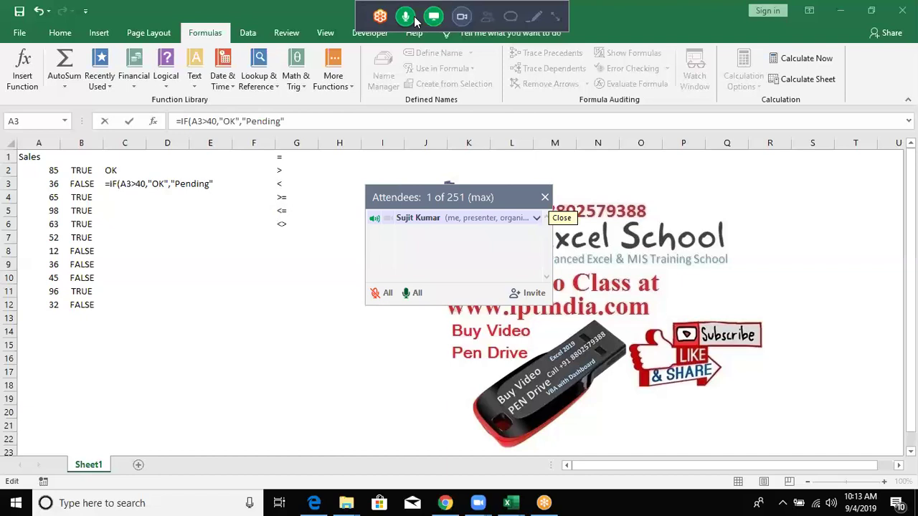
pyautogui.click(546, 197)
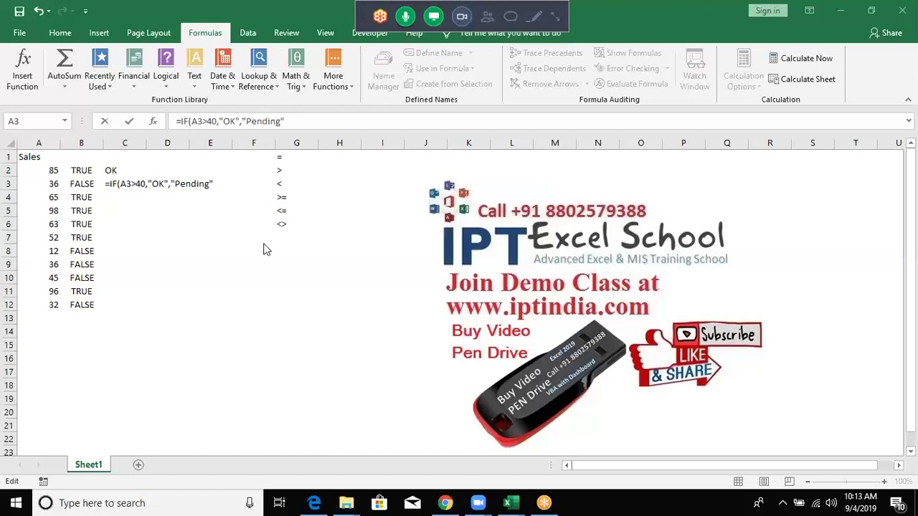
pyautogui.press('F2')
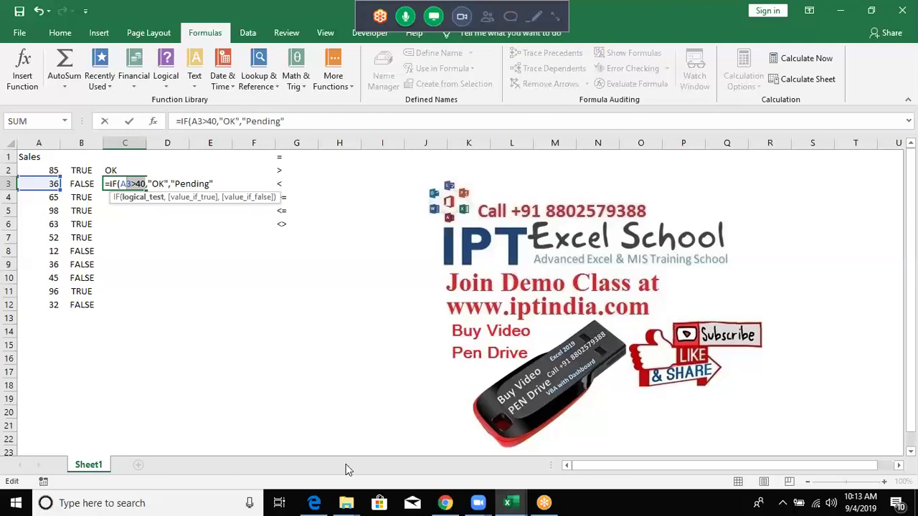
# - Close C3's formula as =IF(A3>40,"OK","Pending"), highlighting A3>40, and enter it
pyautogui.write(')')
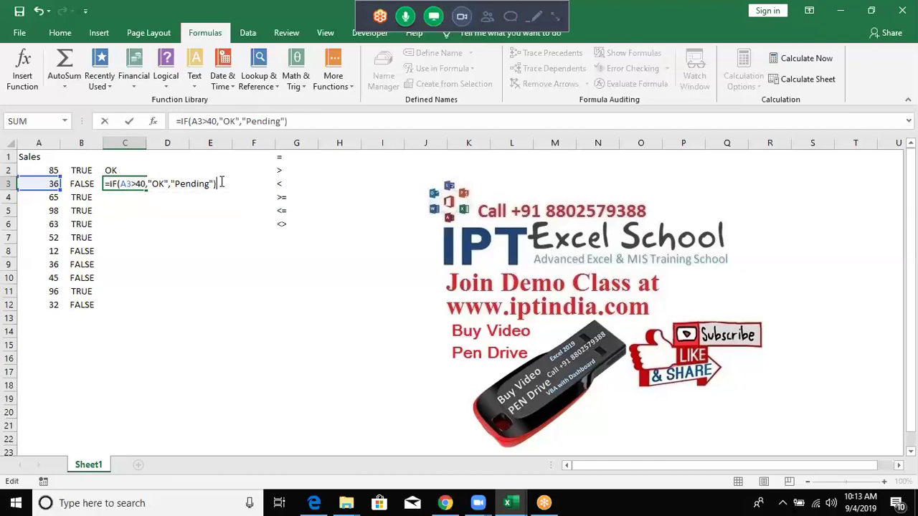
pyautogui.moveTo(120, 185); pyautogui.dragTo(126, 184)
pyautogui.hotkey('shift', 'Right')
pyautogui.hotkey('shift', 'Right')
pyautogui.hotkey('shift', 'Right')
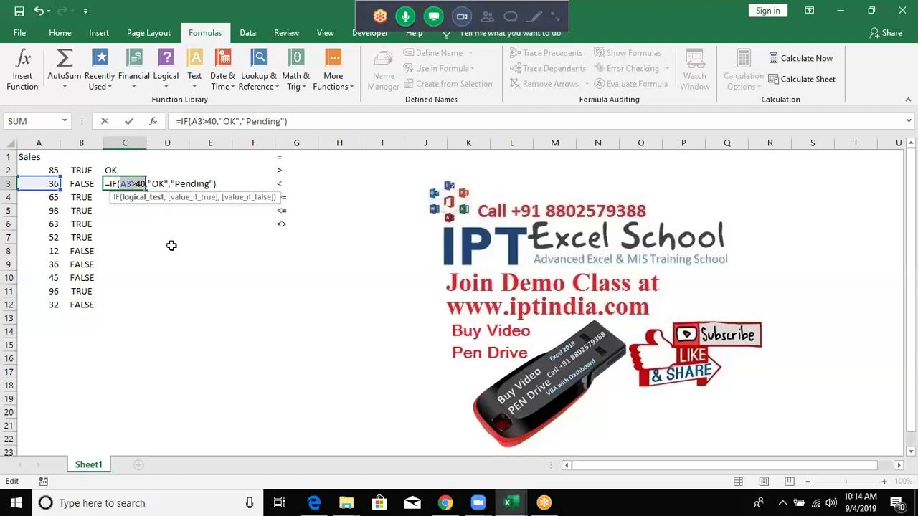
pyautogui.press('Return')
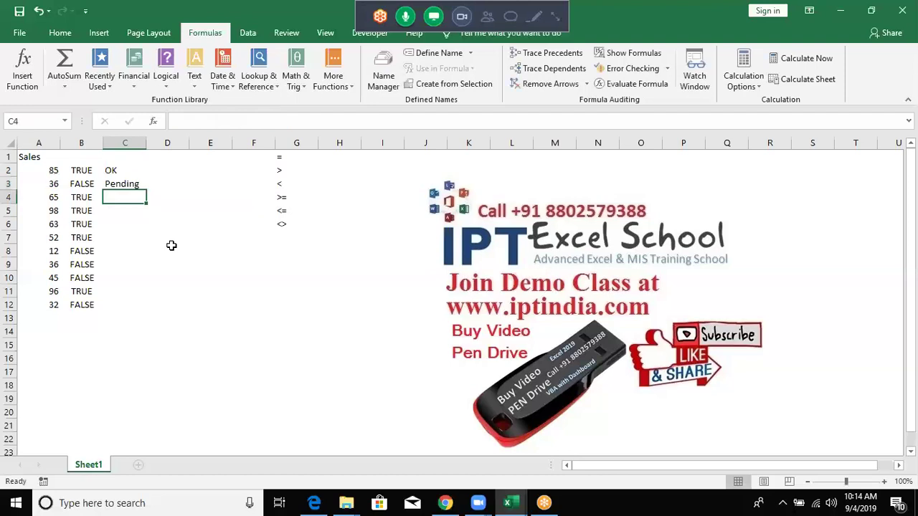
# - Start a new IF formula in D7 from the autocomplete suggestion
pyautogui.press('Up')
pyautogui.press('Right')
pyautogui.press('Right')
pyautogui.press('Down')
pyautogui.press('Down')
pyautogui.press('Down')
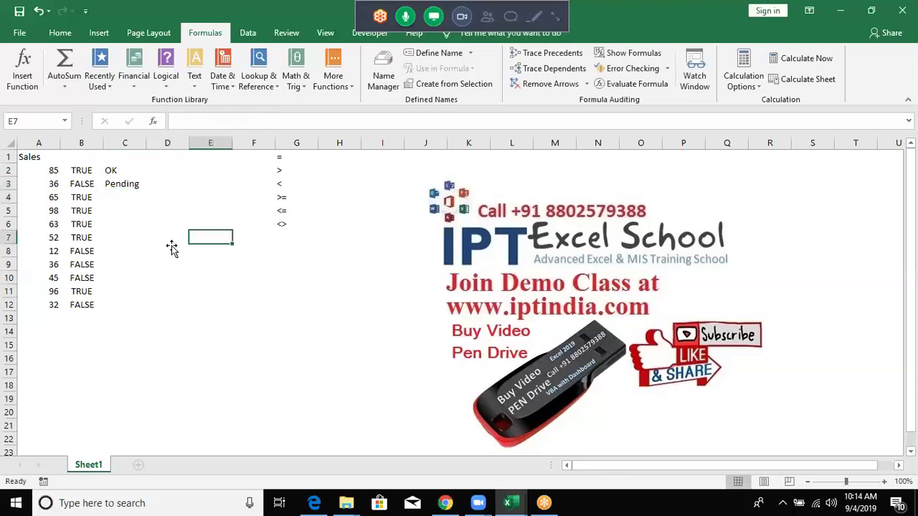
pyautogui.click(172, 243)
pyautogui.write('=')
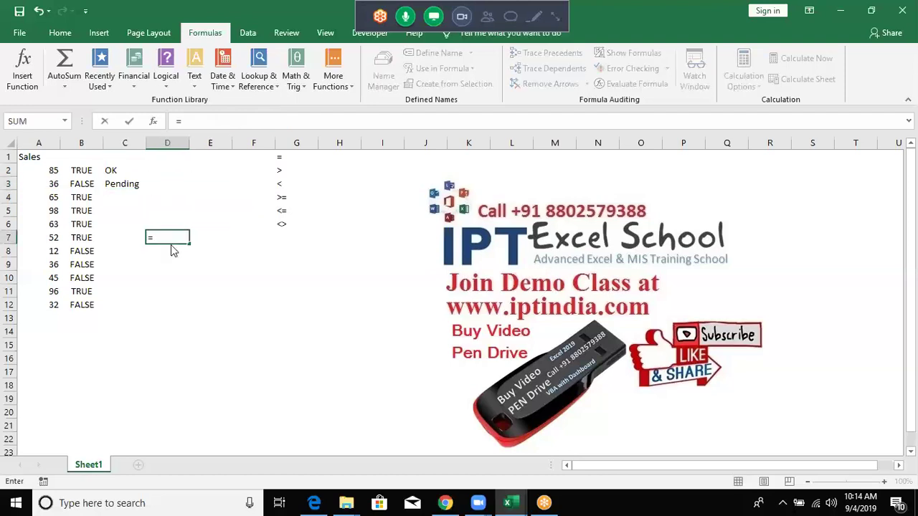
pyautogui.write('i')
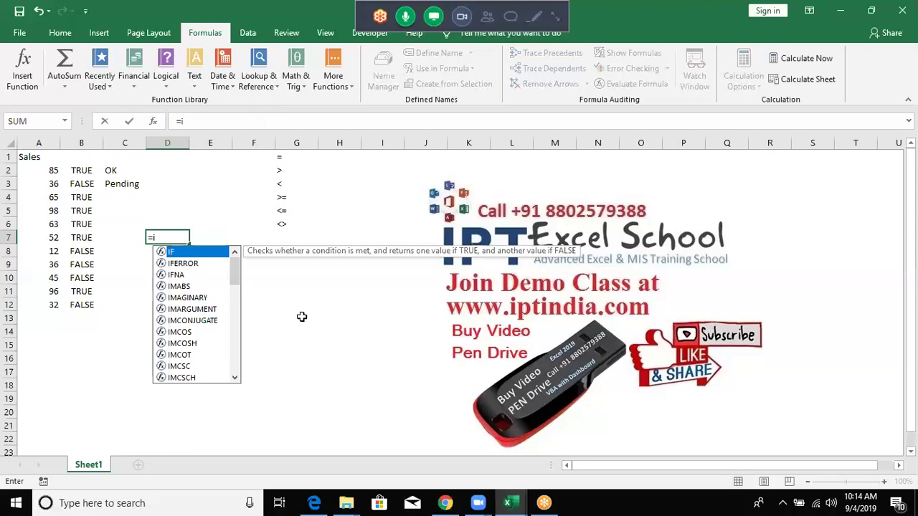
pyautogui.press('Tab')
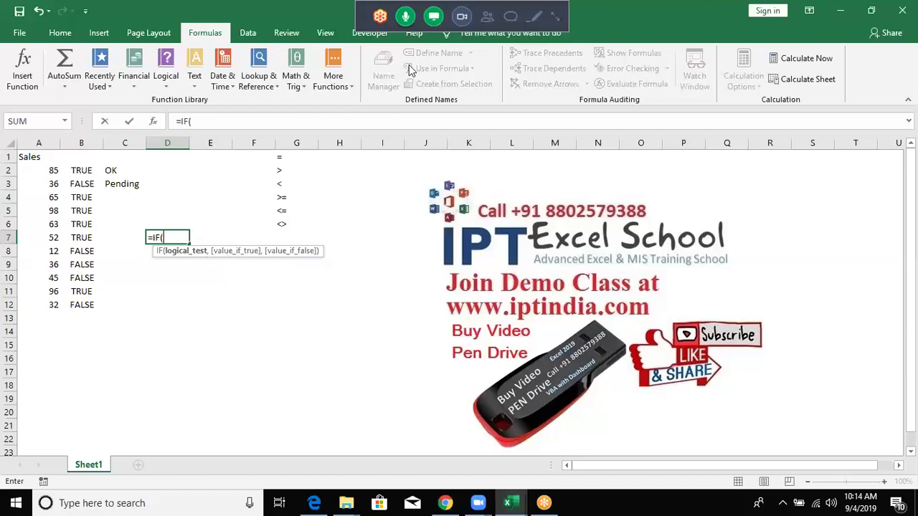
pyautogui.click(487, 17)
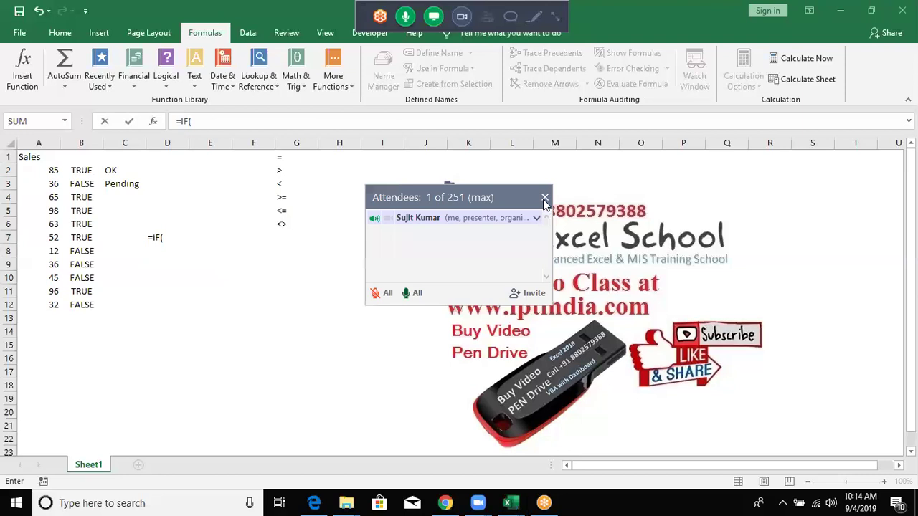
pyautogui.click(178, 241)
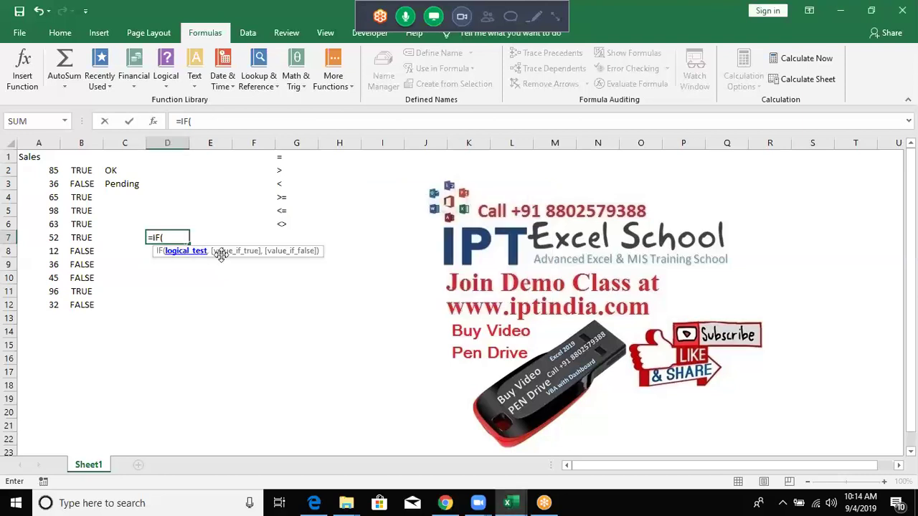
pyautogui.click(553, 17)
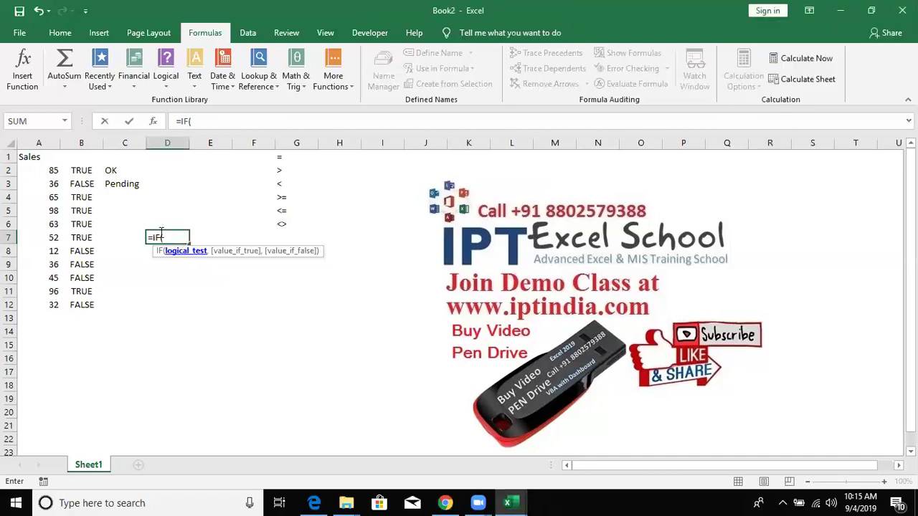
# - Add the test A7>10, trim it back, and dismiss the missing-parenthesis error
pyautogui.click(63, 235)
pyautogui.write('>10')
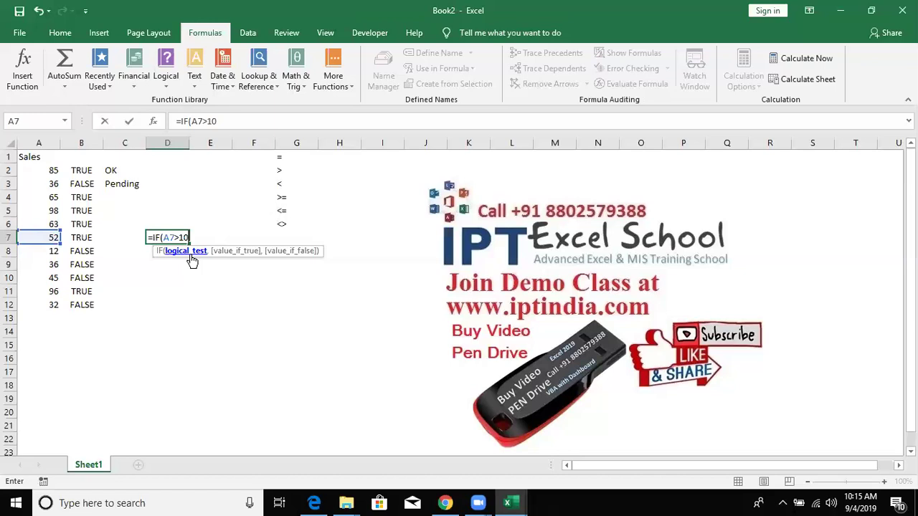
pyautogui.press('BackSpace')
pyautogui.press('BackSpace')
pyautogui.press('BackSpace')
pyautogui.press('BackSpace')
pyautogui.press('BackSpace')
pyautogui.press('Return')
pyautogui.press('Return')
pyautogui.press('Return')
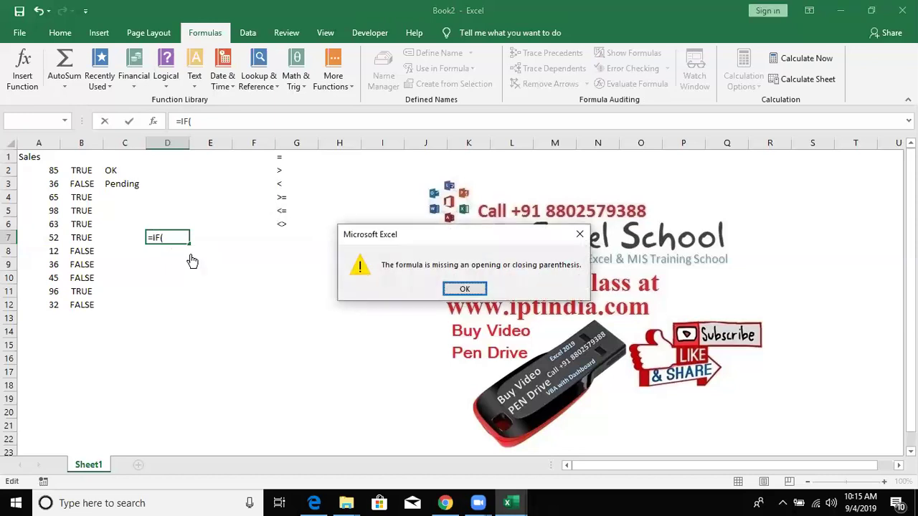
pyautogui.press('Return')
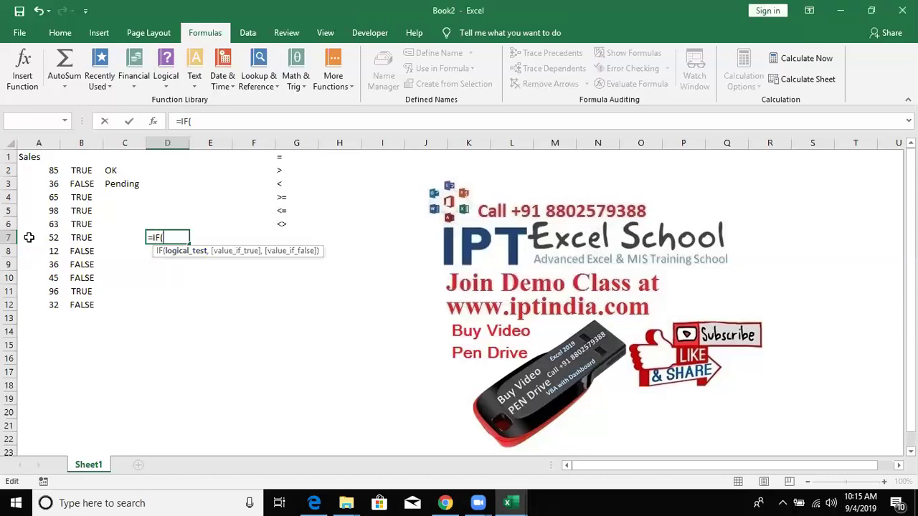
# - Commit =IF(A7>10,) in D7, which displays 0
pyautogui.click(57, 239)
pyautogui.write('>')
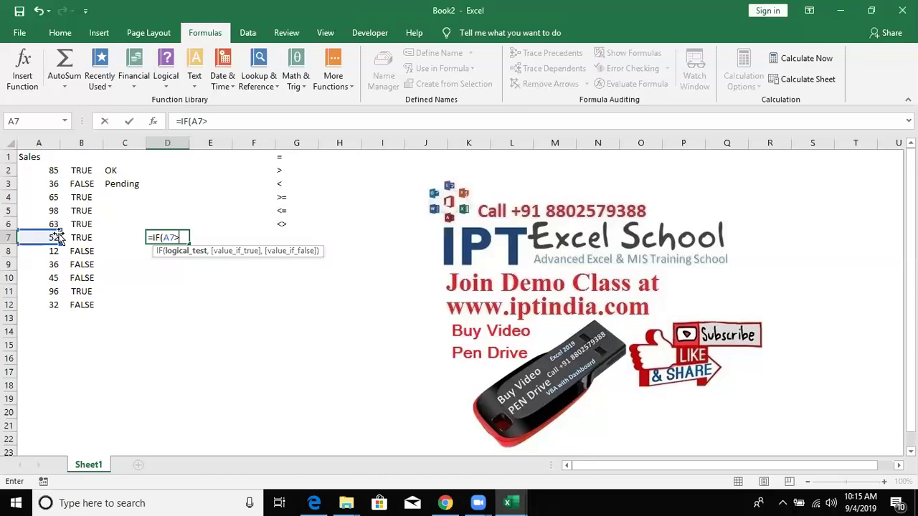
pyautogui.write('10')
pyautogui.press('Return')
pyautogui.press('Return')
pyautogui.press('Right')
pyautogui.write(',')
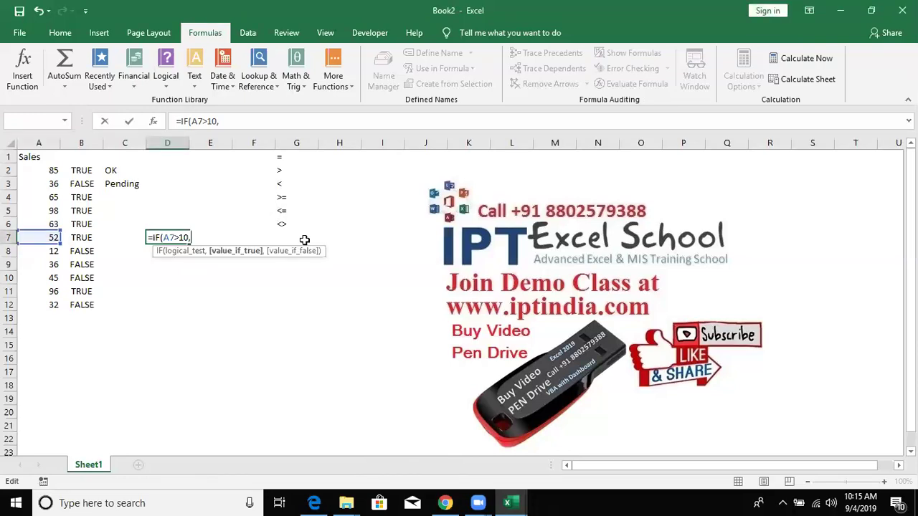
pyautogui.press('Return')
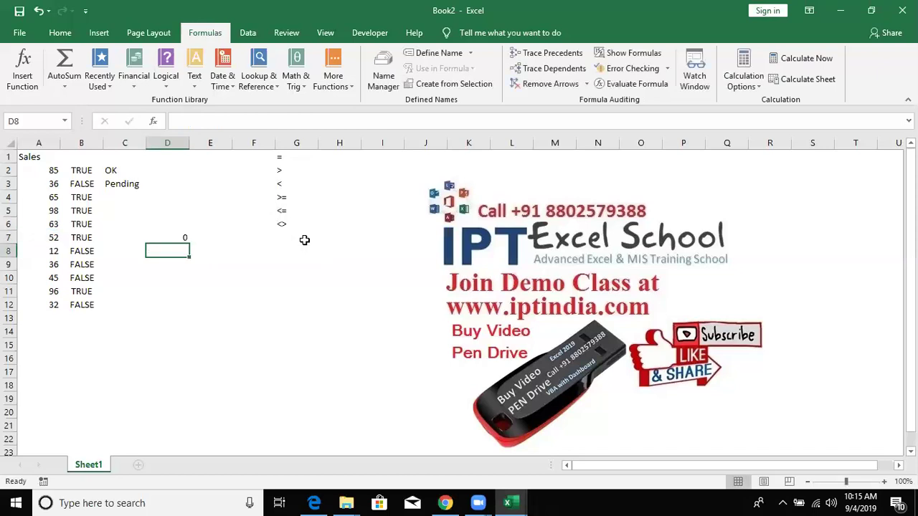
pyautogui.press('Up')
# - Try VLOOKUP in D8 and cancel it, then delete the IF formula from D7
pyautogui.press('Down')
pyautogui.write('=')
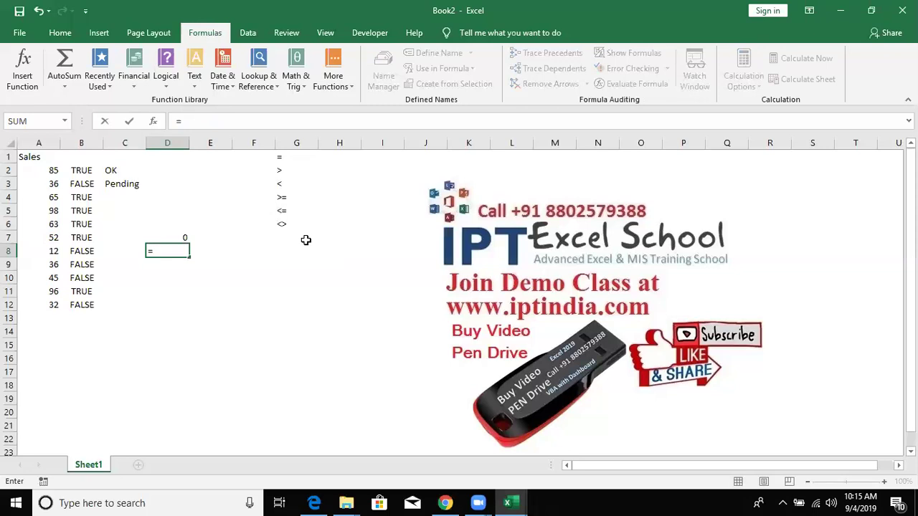
pyautogui.write('vl')
pyautogui.press('Tab')
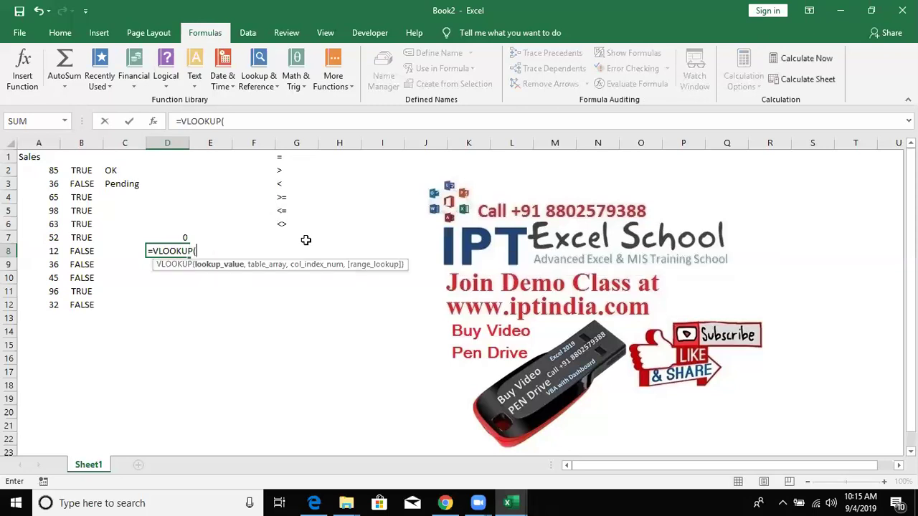
pyautogui.press('Escape')
pyautogui.press('Up')
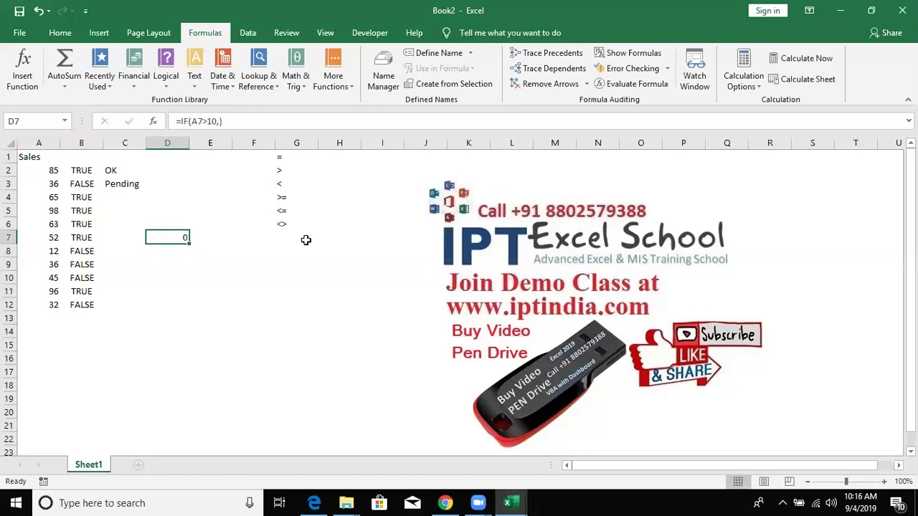
pyautogui.press('Delete')
pyautogui.press('Right')
pyautogui.press('Right')
pyautogui.press('Right')
pyautogui.press('Right')
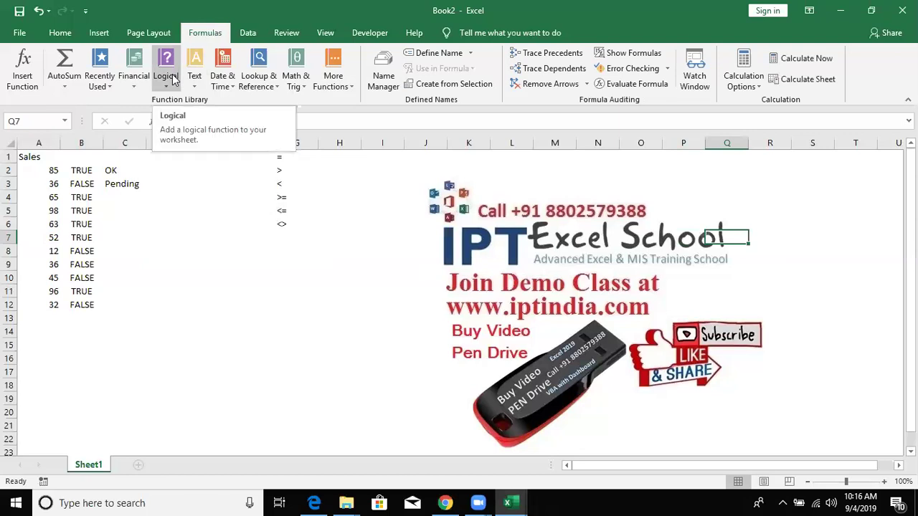
# - Copy the Sales heading and values from A1:A12 and paste them into H1:H12
pyautogui.click(176, 224)
pyautogui.click(307, 156)
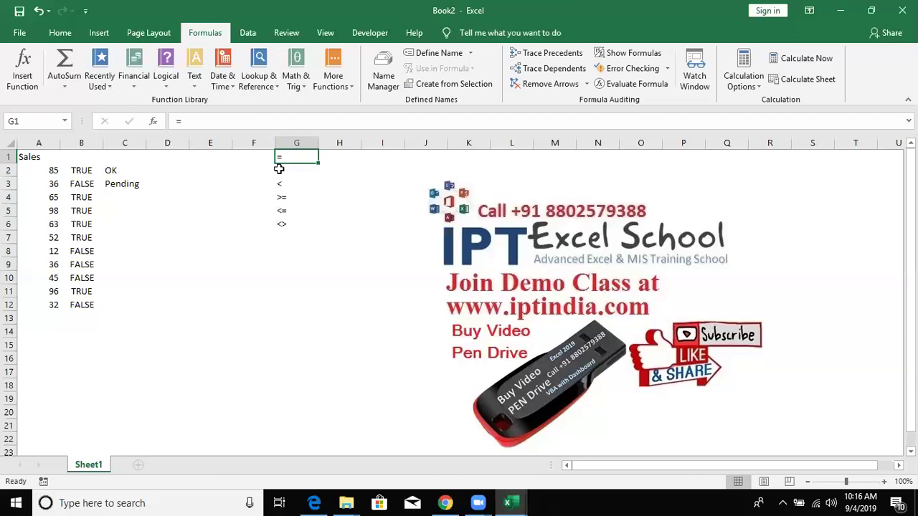
pyautogui.click(409, 155)
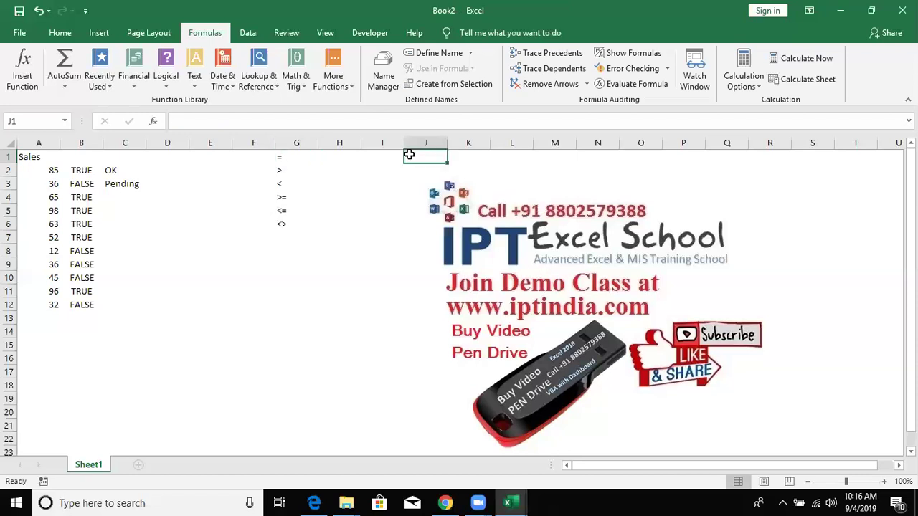
pyautogui.press('Right')
pyautogui.press('Right')
pyautogui.press('Right')
pyautogui.press('Right')
pyautogui.press('Right')
pyautogui.press('Right')
pyautogui.press('Right')
pyautogui.press('Right')
pyautogui.press('Right')
pyautogui.press('Right')
pyautogui.press('Left')
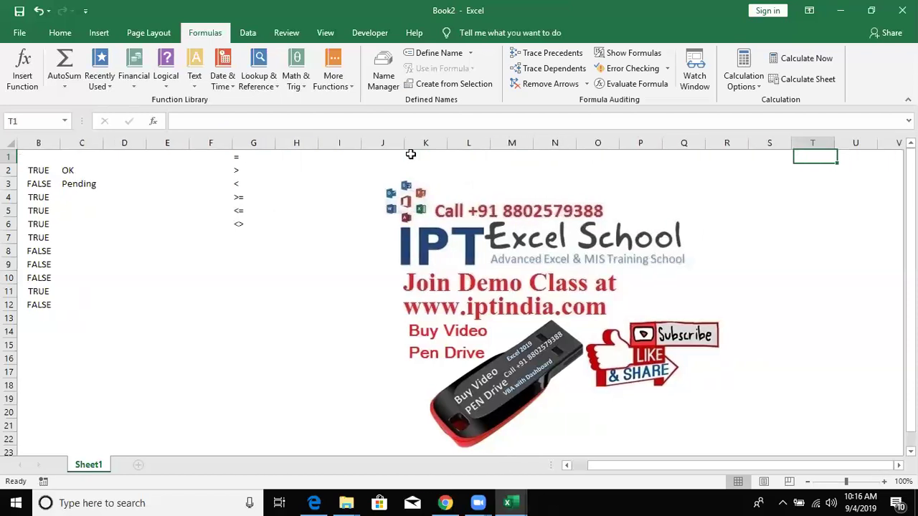
pyautogui.hotkey('ctrl', 'Left')
pyautogui.hotkey('ctrl', 'Left')
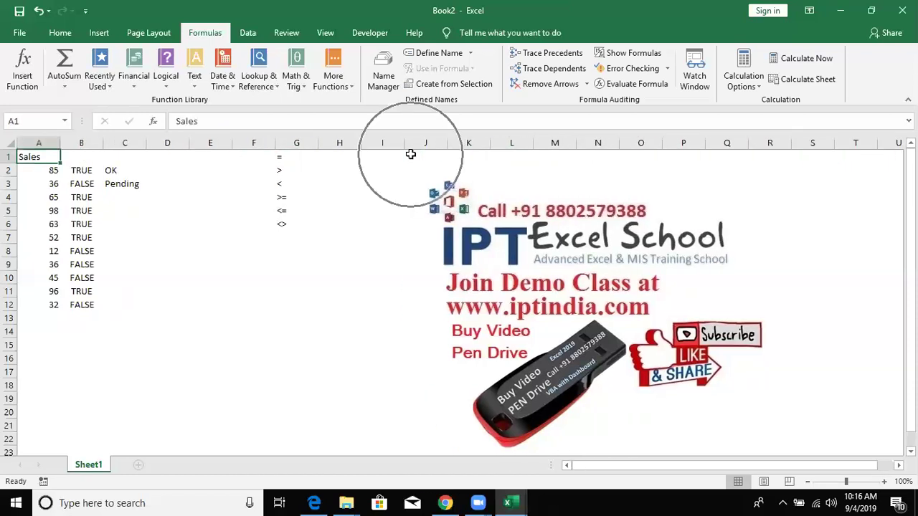
pyautogui.hotkey('ctrl', 'shift', 'Down')
pyautogui.hotkey('ctrl', 'c')
pyautogui.press('Right')
pyautogui.press('Right')
pyautogui.press('Right')
pyautogui.press('Right')
pyautogui.press('Right')
pyautogui.press('Right')
pyautogui.press('Right')
pyautogui.hotkey('ctrl', 'v')
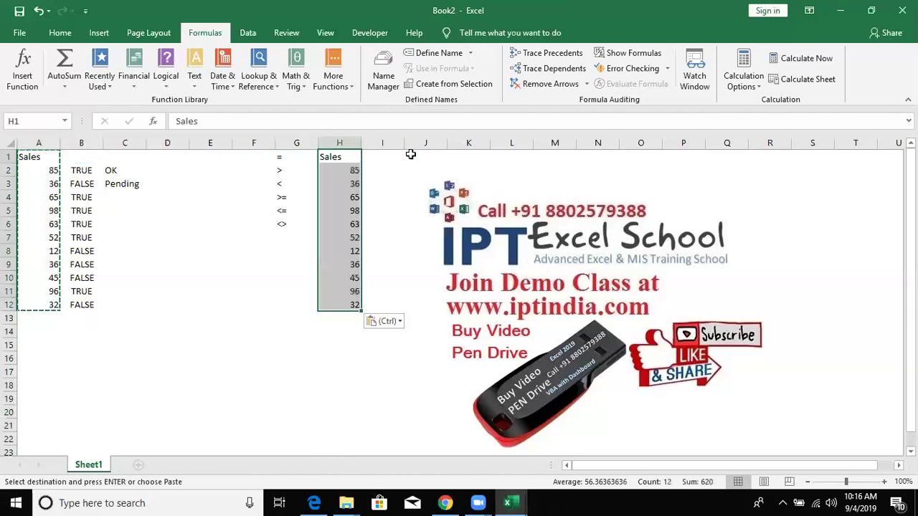
pyautogui.press('Right')
pyautogui.press('Down')
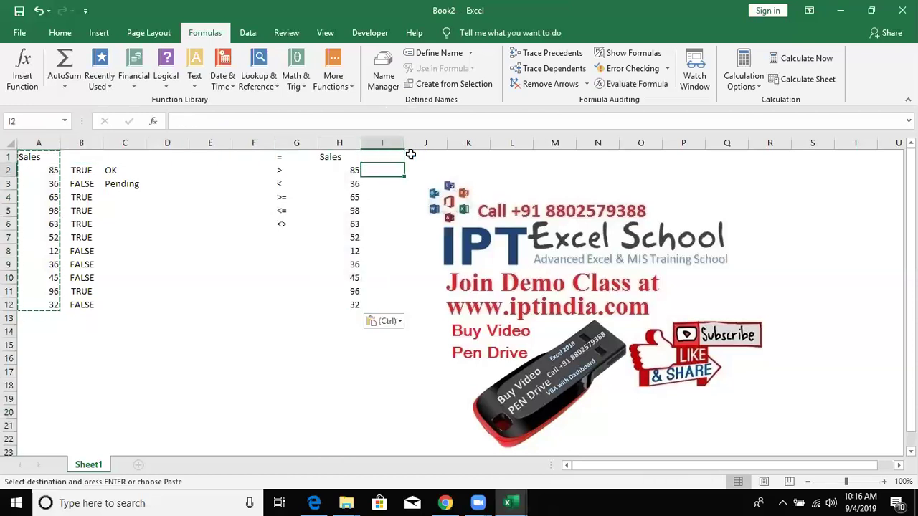
# - Enter =IF(H2>50,"ok","Pending") in I2 to label the sale
pyautogui.write('=IF(')
pyautogui.press('Left')
pyautogui.write('>')
pyautogui.write('5')
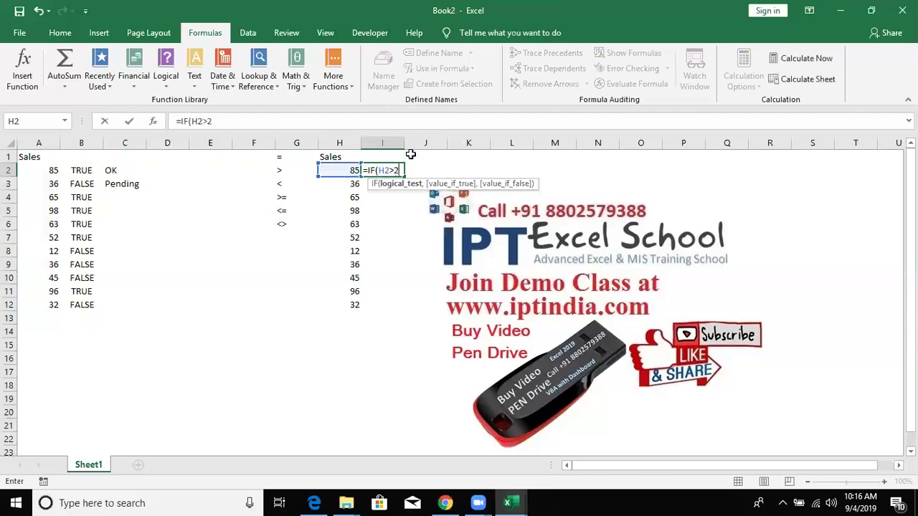
pyautogui.press('BackSpace')
pyautogui.write('50,"ok","pENDING")')
pyautogui.hotkey('ctrl', 'Return')
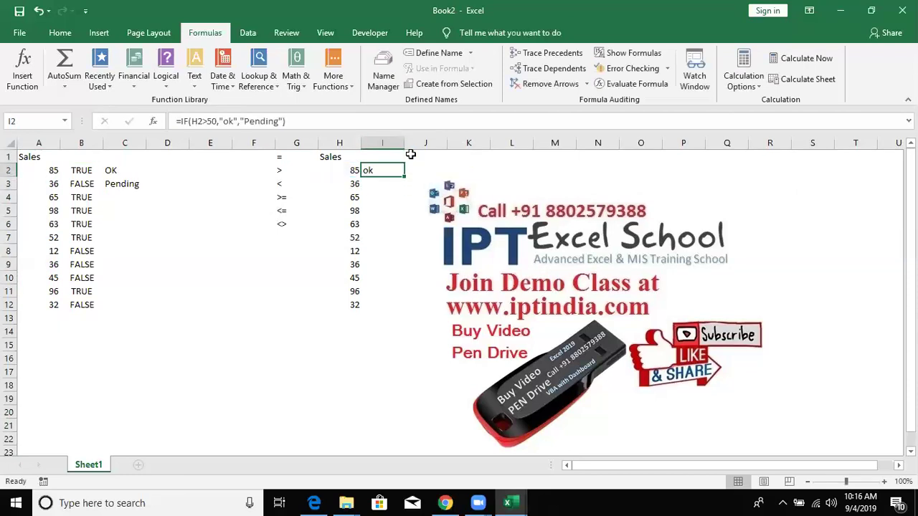
# - Copy the ok/Pending formula from I2 down to I12
pyautogui.press('Right')
pyautogui.press('Right')
pyautogui.press('Right')
pyautogui.press('Right')
pyautogui.press('Right')
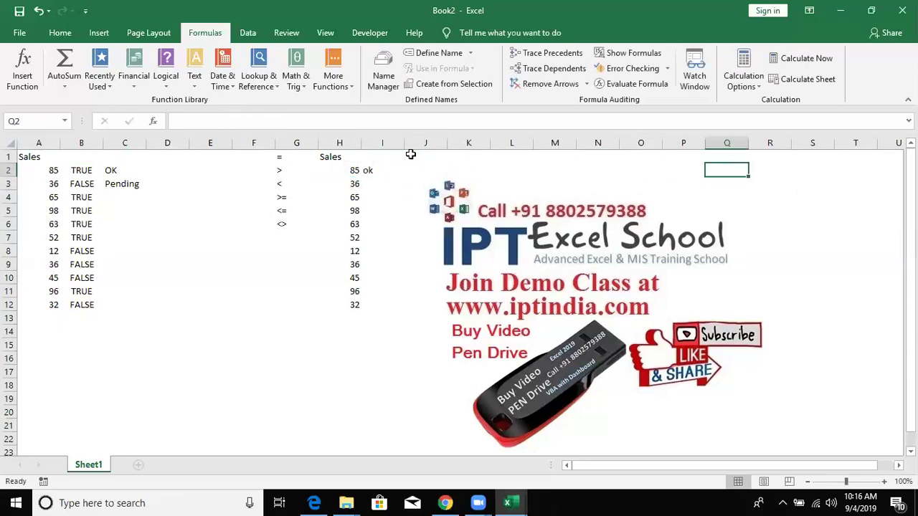
pyautogui.click(388, 170)
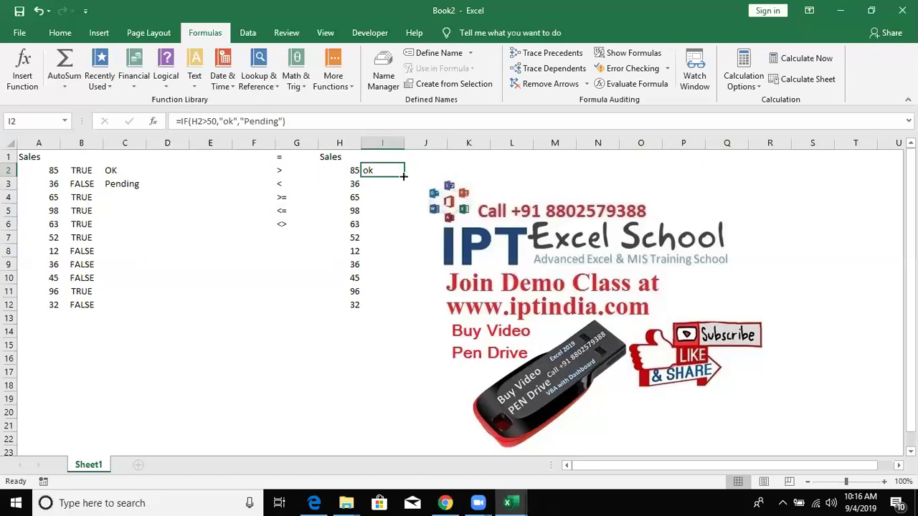
pyautogui.doubleClick(404, 176)
pyautogui.click(522, 168)
pyautogui.click(517, 155)
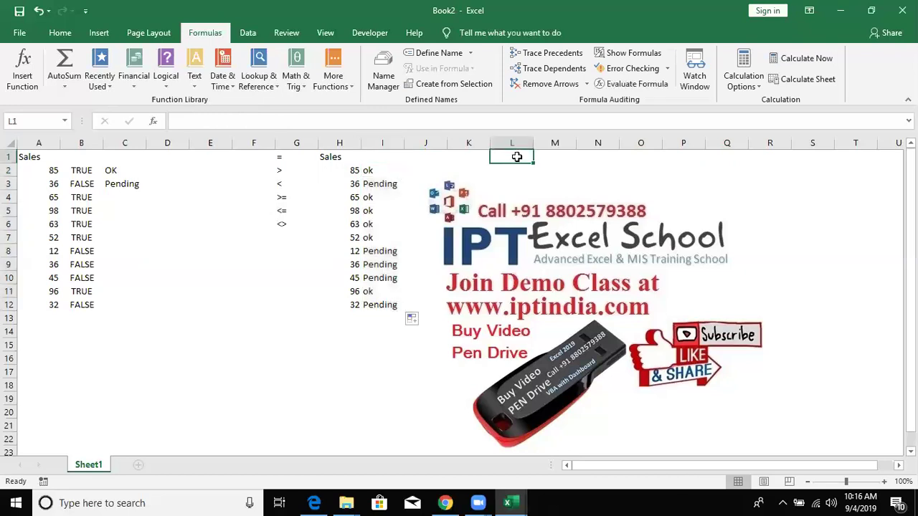
# - Type the Name heading in L1 and the first three first names in L2:L4
pyautogui.write('Name')
pyautogui.press('Return')
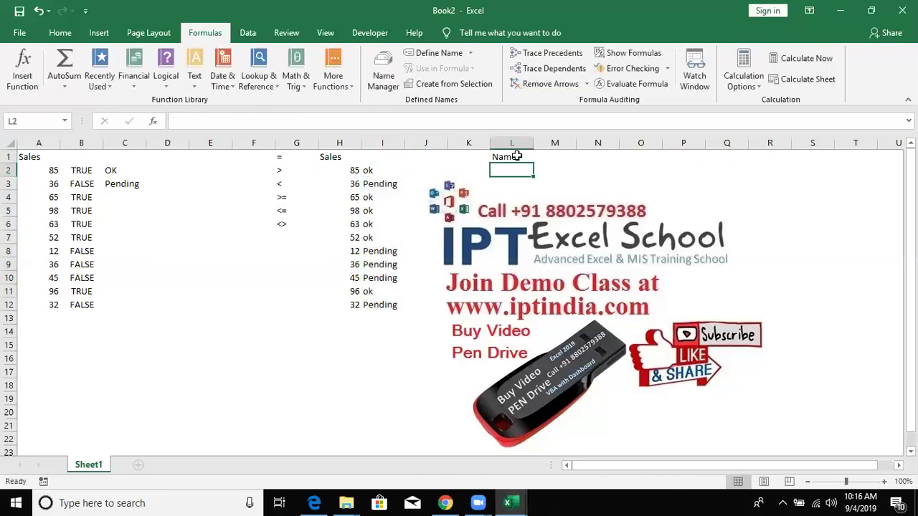
pyautogui.write('Puja')
pyautogui.press('Return')
pyautogui.write('Neeraj')
pyautogui.press('Return')
pyautogui.write('Kavita')
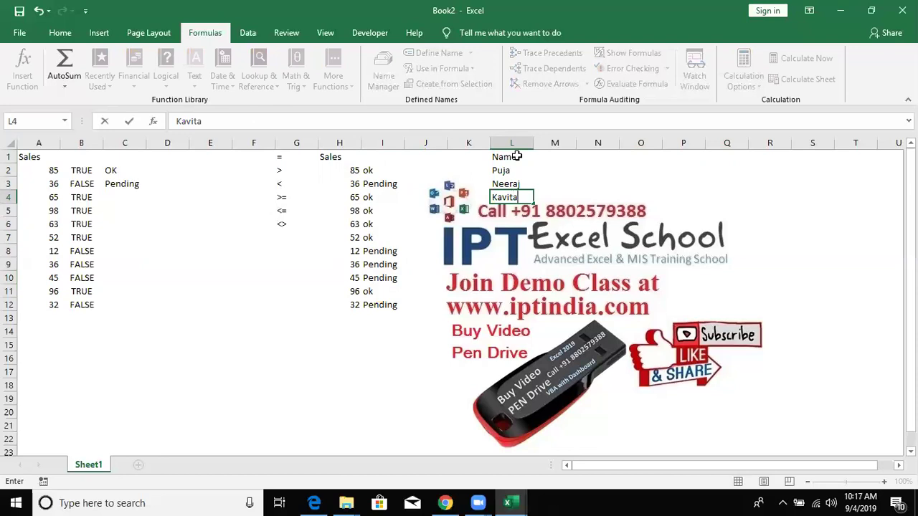
pyautogui.press('Return')
# - Add four more first names in L5:L8 and select the names in L2:L8
pyautogui.write('Om')
pyautogui.press('Return')
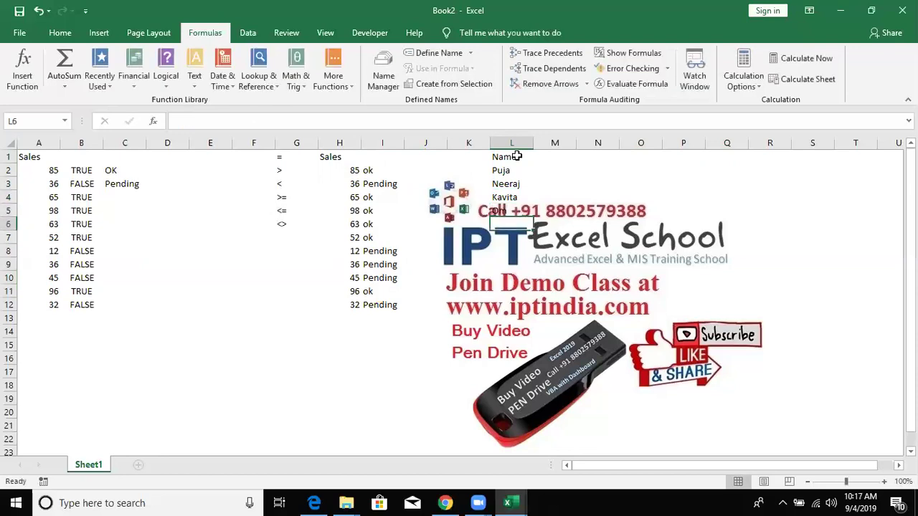
pyautogui.write('Yogesh')
pyautogui.press('Return')
pyautogui.write('Ravi')
pyautogui.press('Return')
pyautogui.write('M')
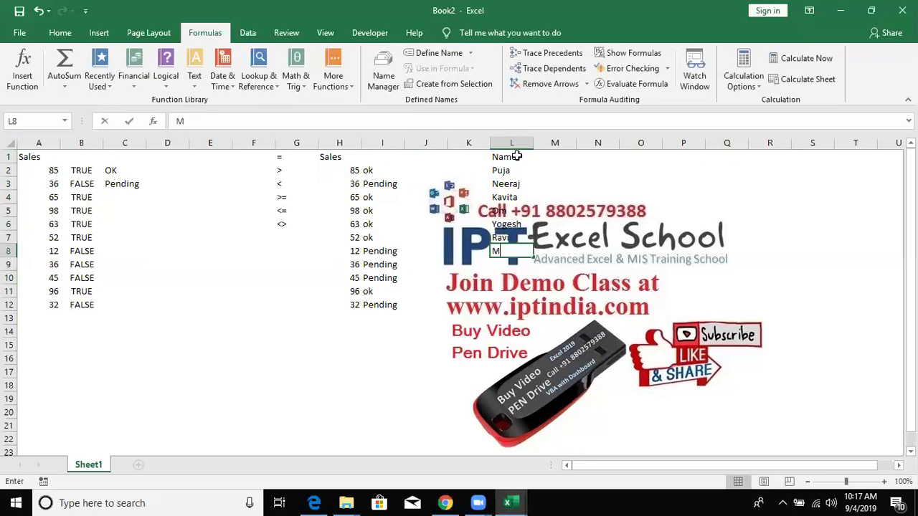
pyautogui.write('ohan')
pyautogui.press('Return')
pyautogui.press('Up')
pyautogui.hotkey('ctrl', 'Up')
pyautogui.press('Down')
pyautogui.hotkey('ctrl', 'shift', 'Down')
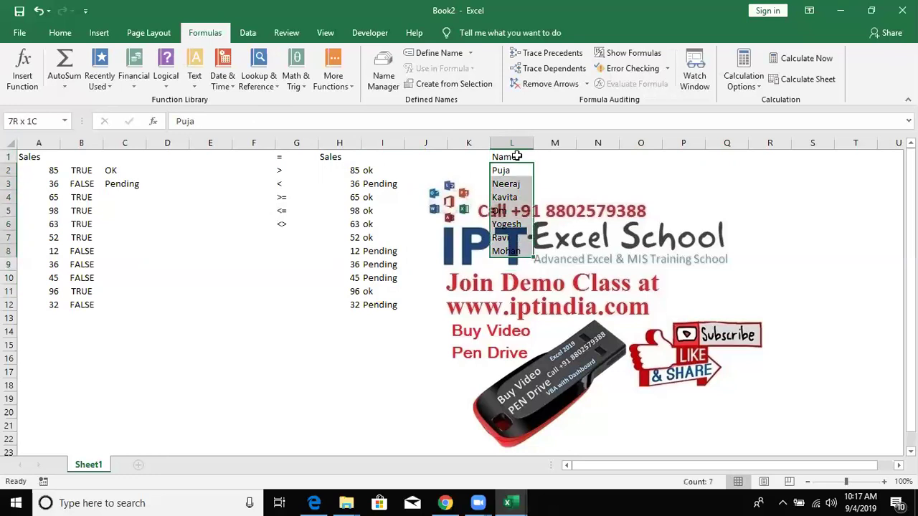
# - Repeat the seven names down to row 86 and sort the list A to Z
pyautogui.moveTo(533, 256)
pyautogui.mouseDown()
pyautogui.moveTo(559, 502)
pyautogui.moveTo(596, 501)
pyautogui.mouseUp()
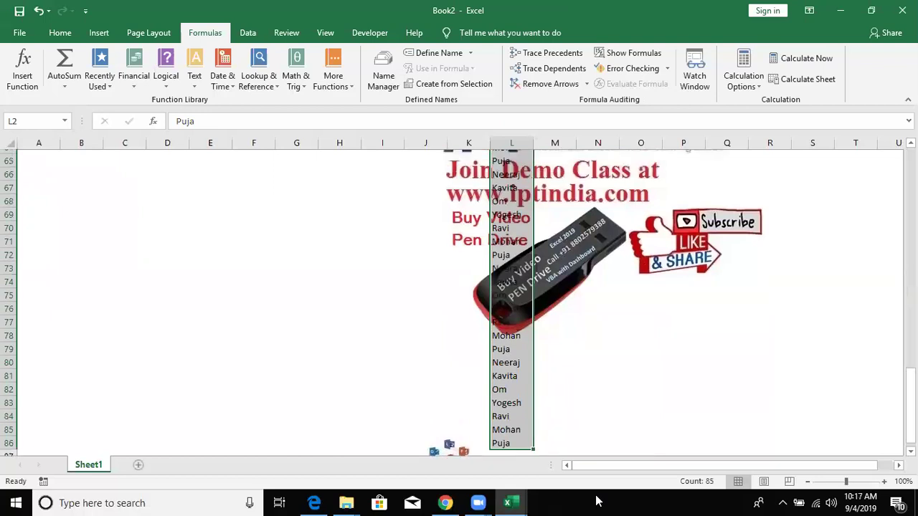
pyautogui.scroll(20, 682, 322)
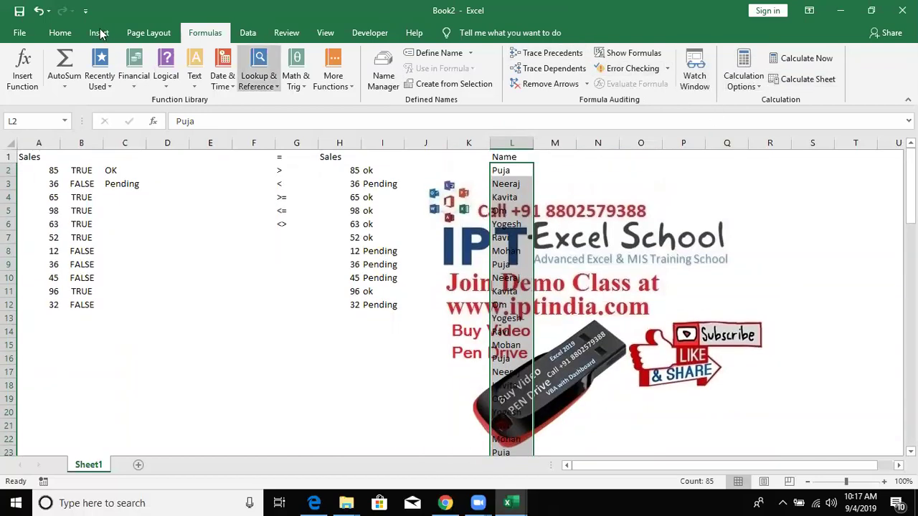
pyautogui.click(70, 33)
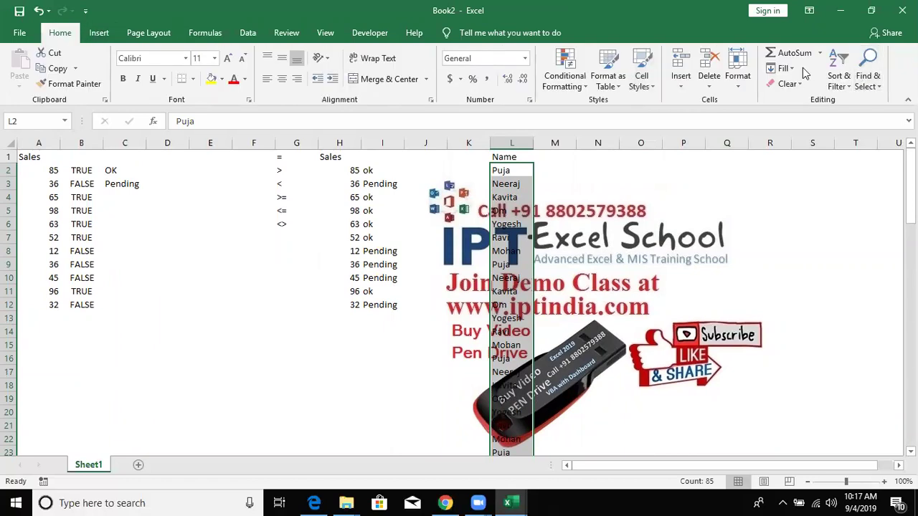
pyautogui.click(839, 79)
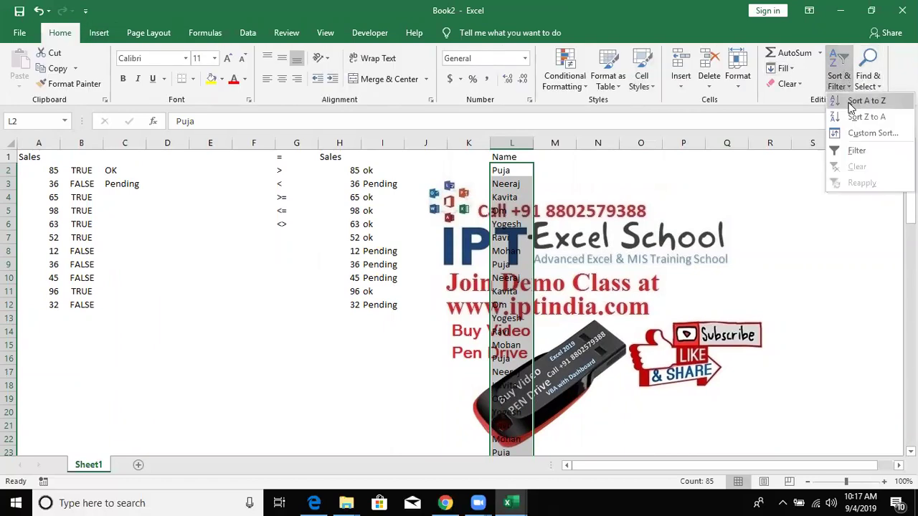
pyautogui.click(854, 103)
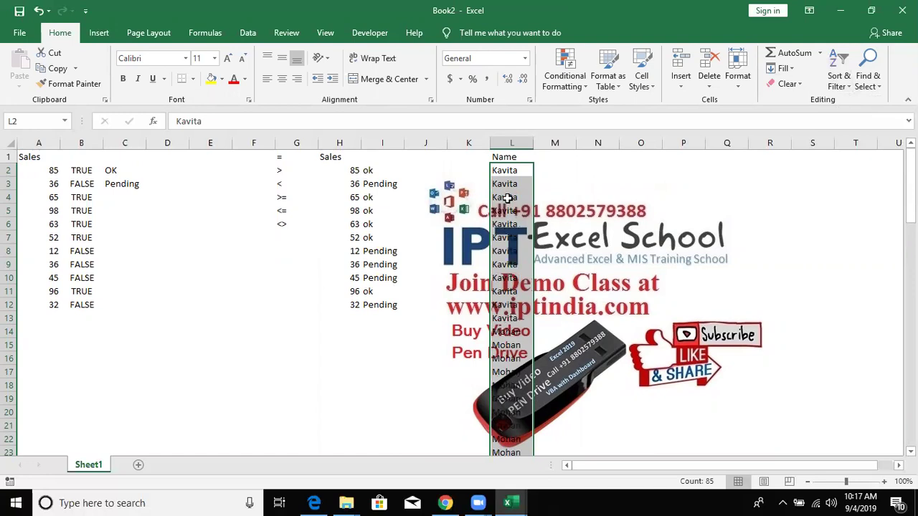
pyautogui.click(505, 198)
# - Shade column L yellow and select the first name's repeated entries in L3:L13
pyautogui.click(514, 147)
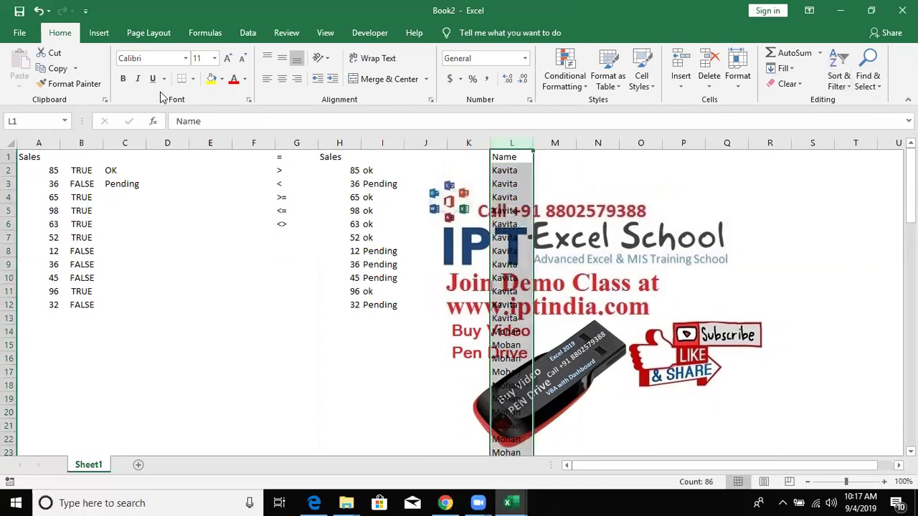
pyautogui.click(211, 79)
pyautogui.click(640, 184)
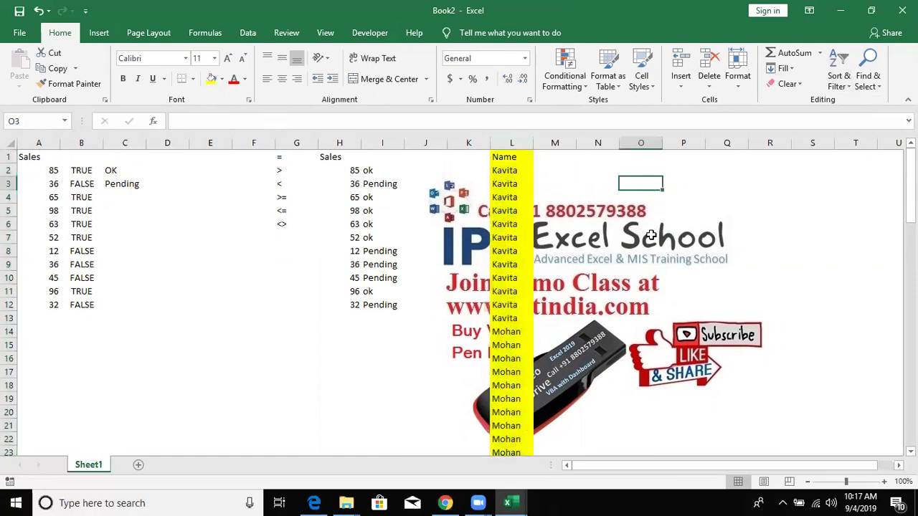
pyautogui.moveTo(506, 182); pyautogui.dragTo(517, 387)
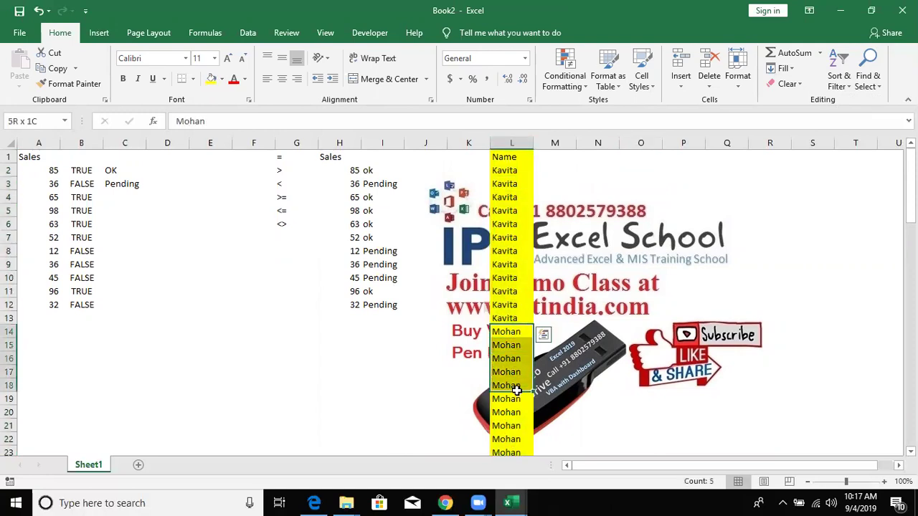
pyautogui.click(545, 173)
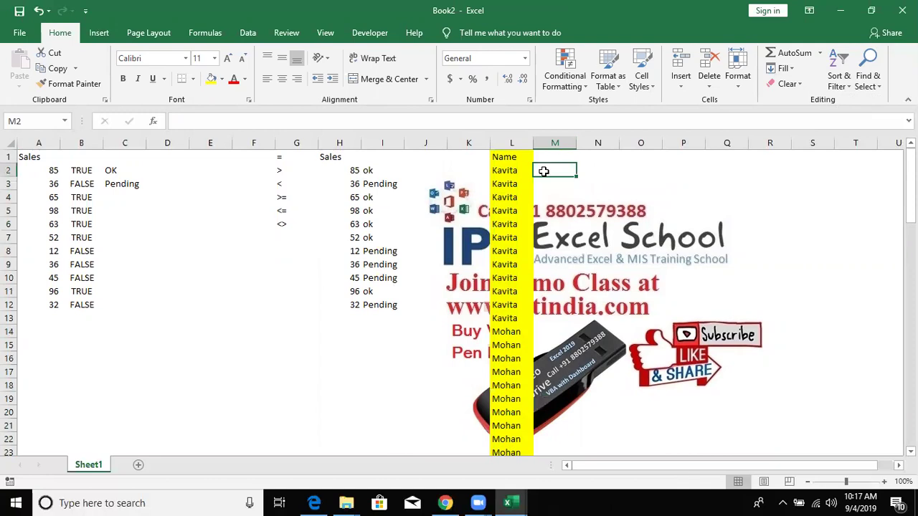
pyautogui.write('1')
pyautogui.press('Return')
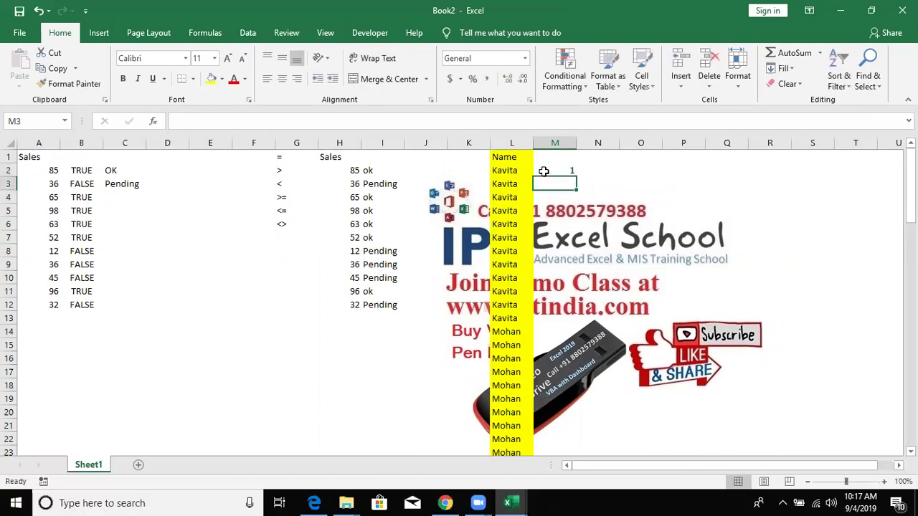
pyautogui.write('2 3 4')
pyautogui.press('Return')
pyautogui.write('5 ')
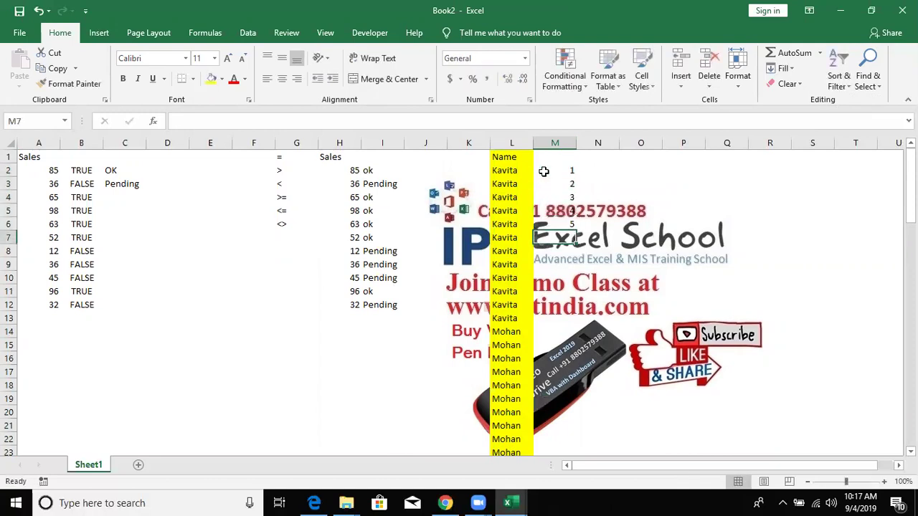
pyautogui.write('6 7 8')
pyautogui.press('Return')
pyautogui.write('9')
pyautogui.press('Return')
pyautogui.write('10 11 12')
pyautogui.press('Return')
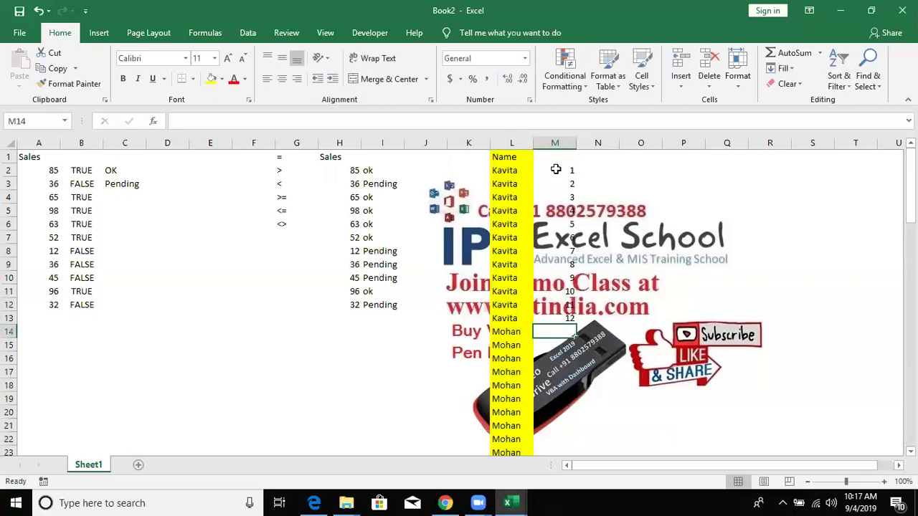
pyautogui.press('Left')
pyautogui.press('Right')
pyautogui.write('1')
pyautogui.press('Return')
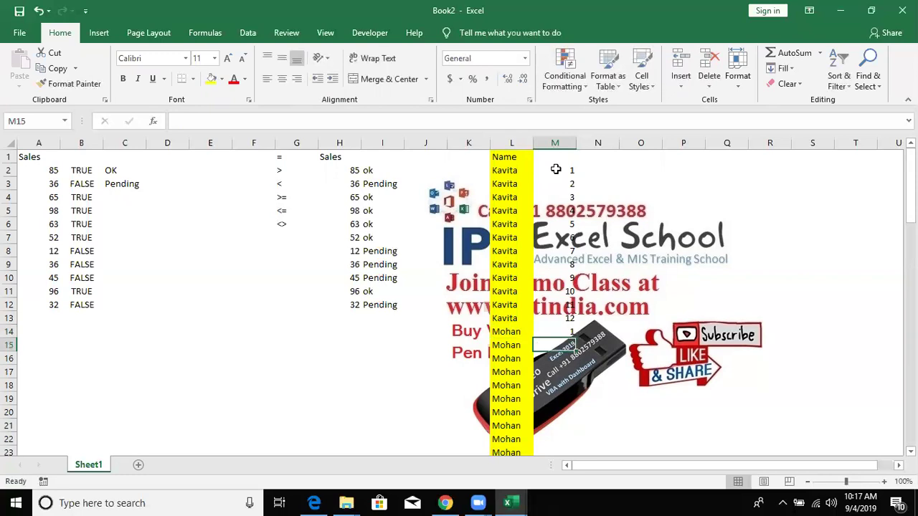
pyautogui.hotkey('ctrl', 'Up')
pyautogui.hotkey('ctrl', 'Up')
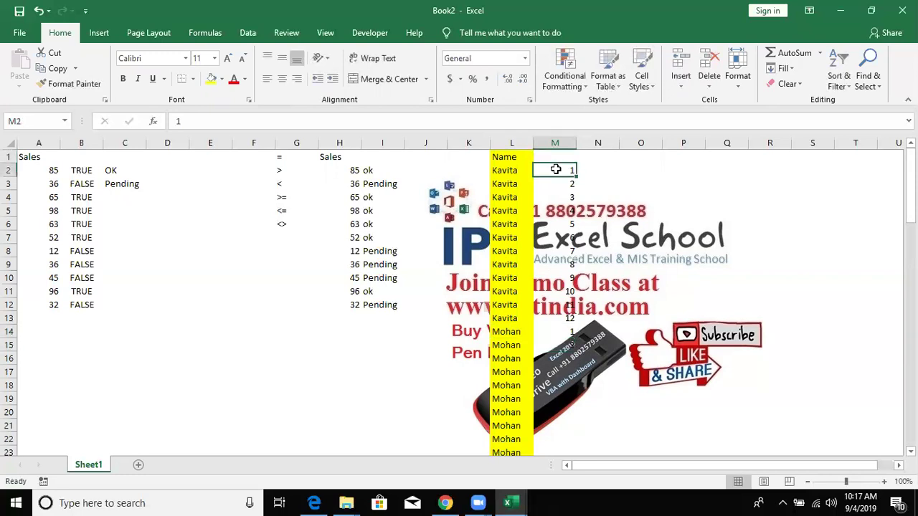
pyautogui.hotkey('ctrl', 'shift', 'Down')
pyautogui.press('Delete')
pyautogui.click(556, 169)
# - Enter the counter formula =IF(L2=L1,M1+1,1) in M2 so it shows 1
pyautogui.write('=if')
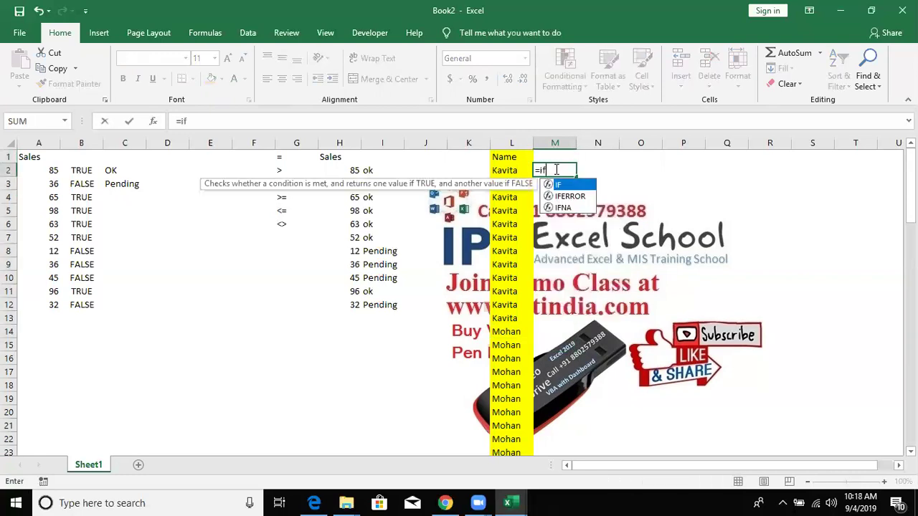
pyautogui.press('Tab')
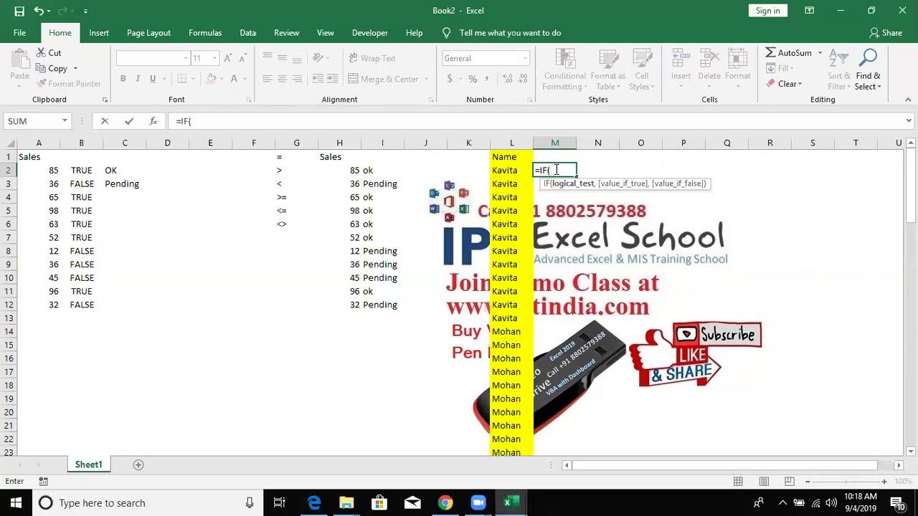
pyautogui.press('Left')
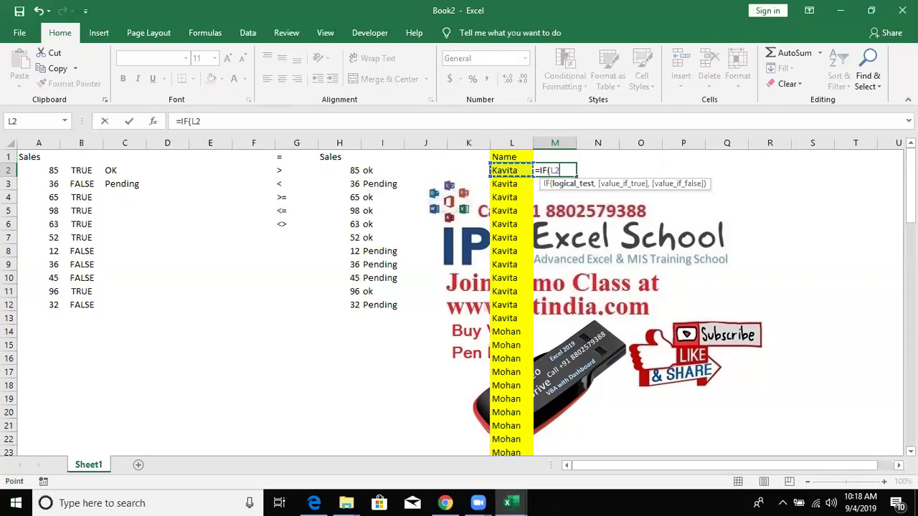
pyautogui.write('=')
pyautogui.press('Up')
pyautogui.press('Left')
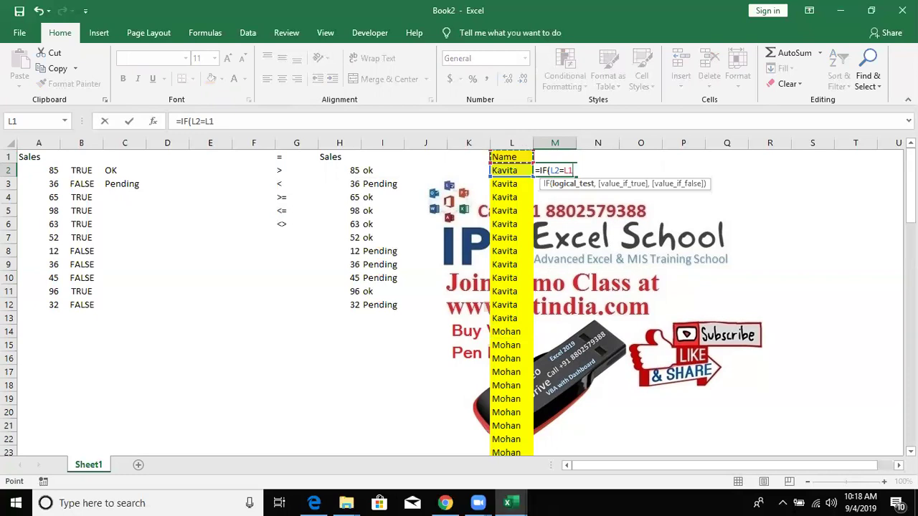
pyautogui.write(',')
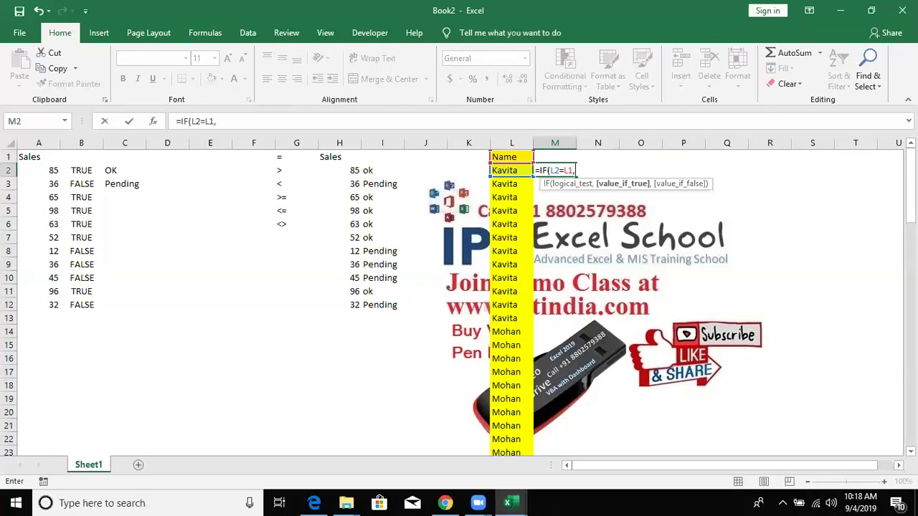
pyautogui.write('M1')
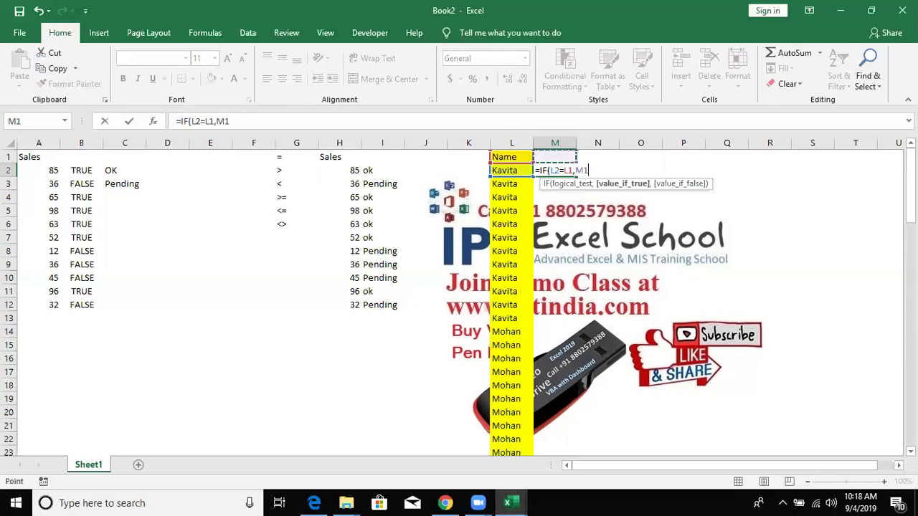
pyautogui.write('+1')
pyautogui.write(',1)')
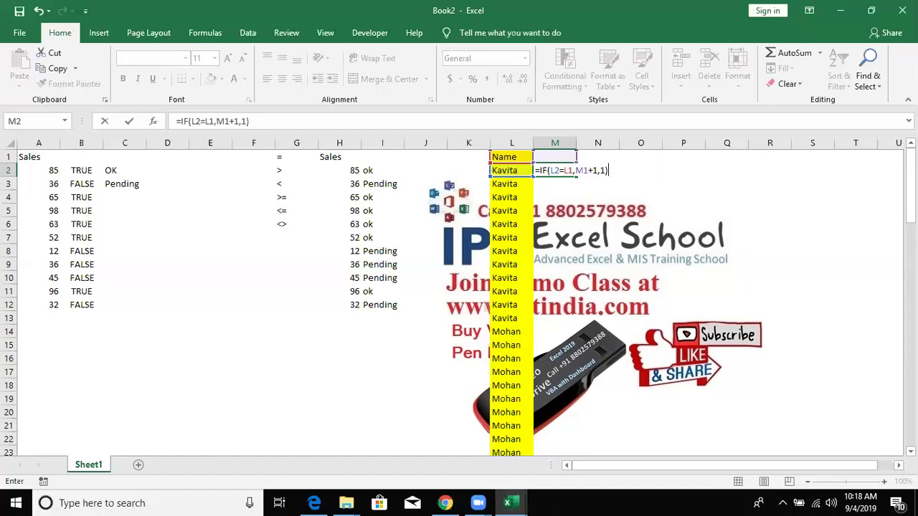
pyautogui.press('Return')
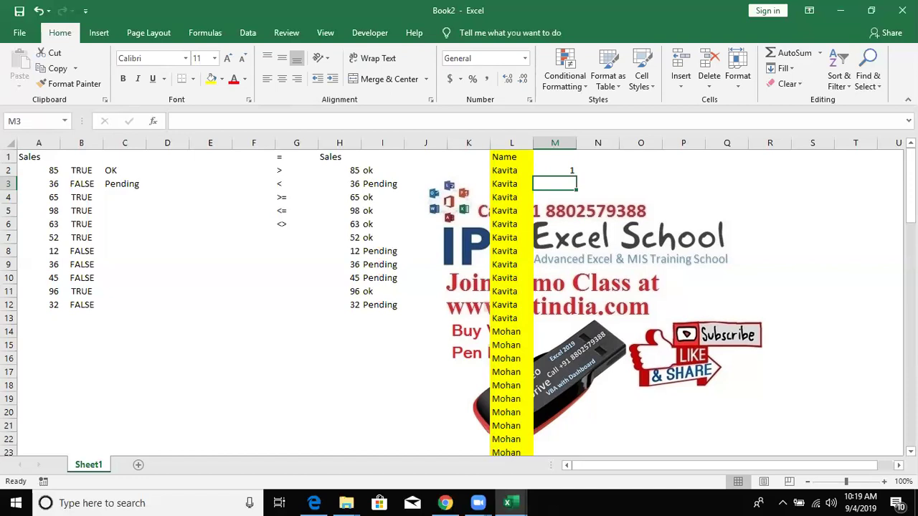
pyautogui.write('=')
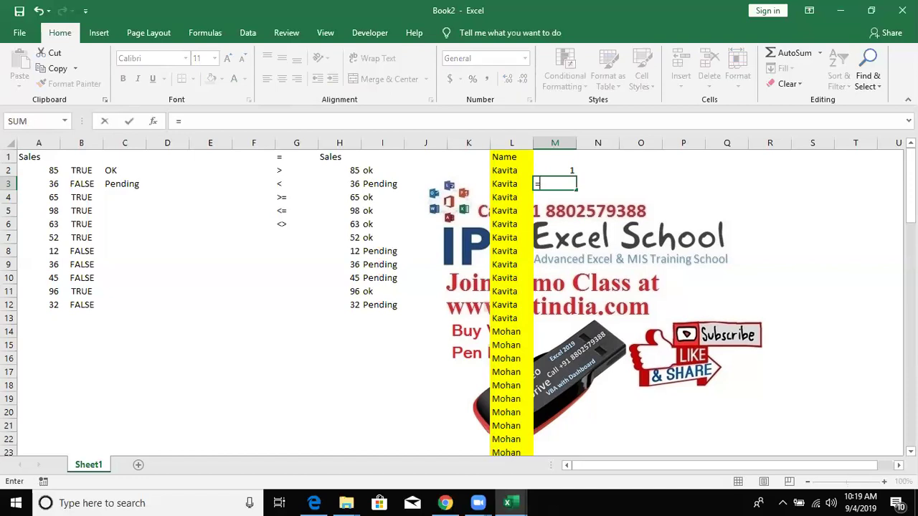
pyautogui.press('Escape')
pyautogui.press('Up')
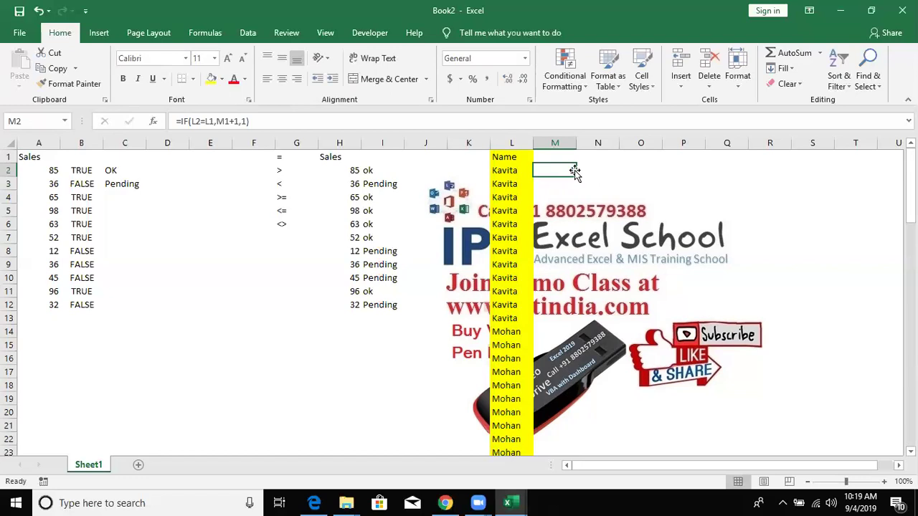
# - Fill M2's counter formula down the list, shade column M yellow, and review M2's formula
pyautogui.doubleClick(575, 175)
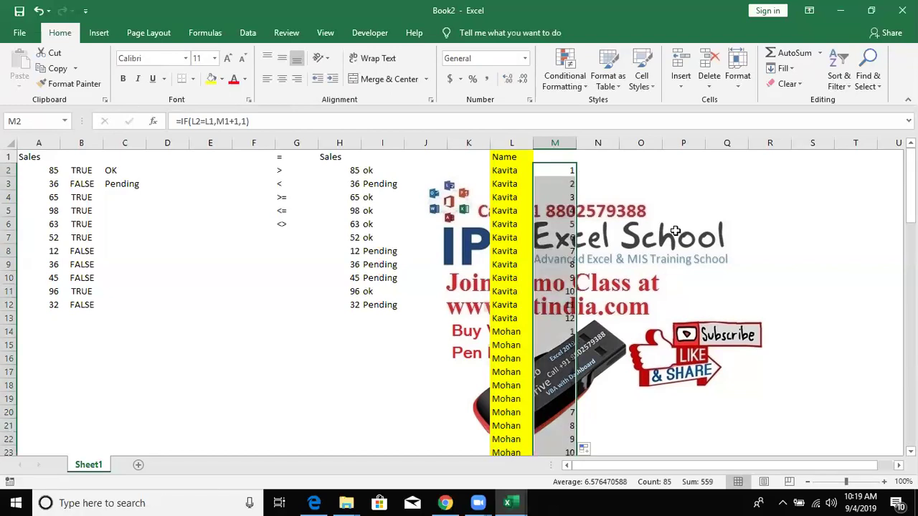
pyautogui.press('Down')
pyautogui.press('Down')
pyautogui.press('Down')
pyautogui.press('Down')
pyautogui.press('Down')
pyautogui.press('Down')
pyautogui.click(551, 143)
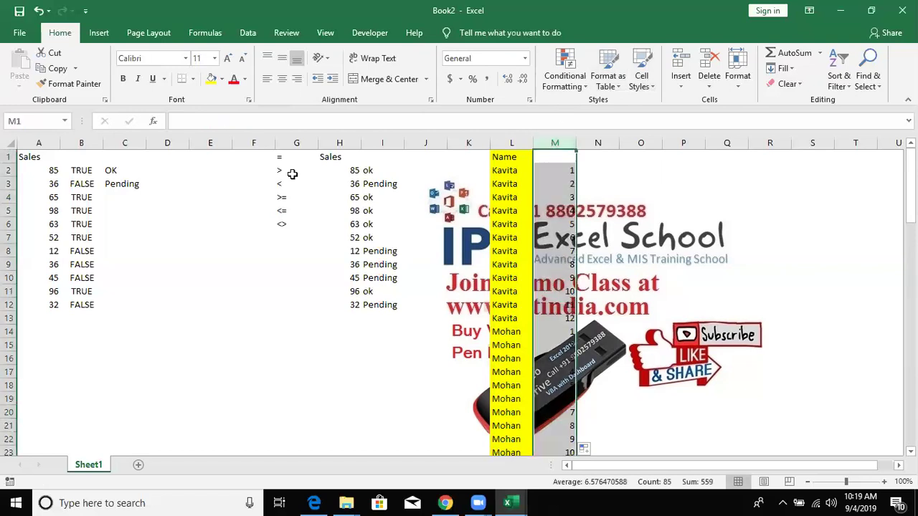
pyautogui.click(211, 79)
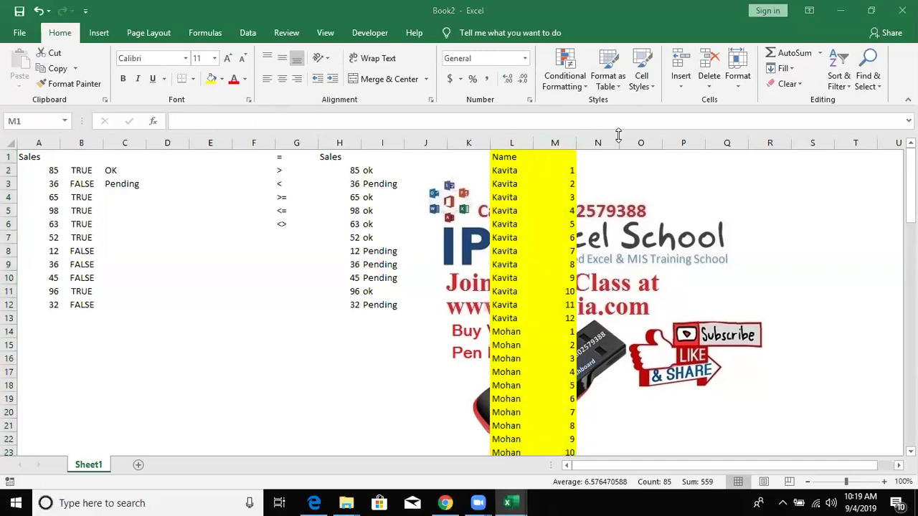
pyautogui.click(550, 175)
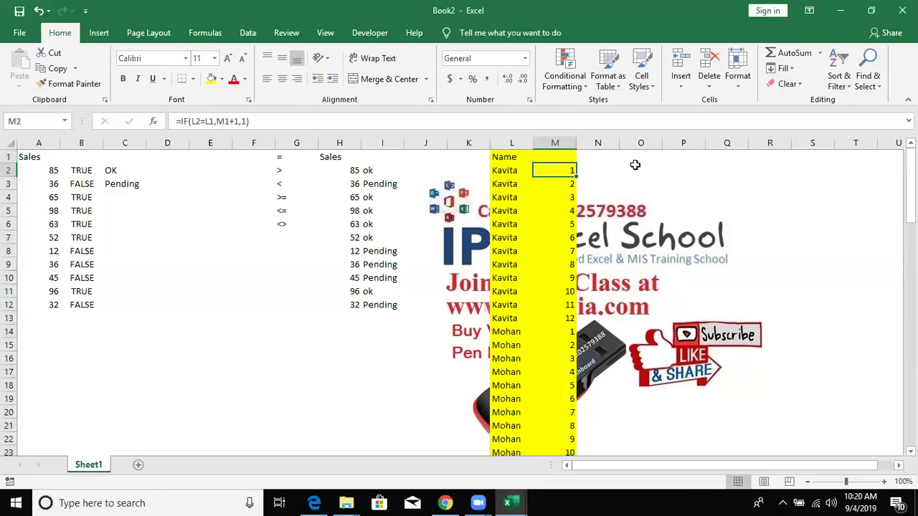
pyautogui.press('F2')
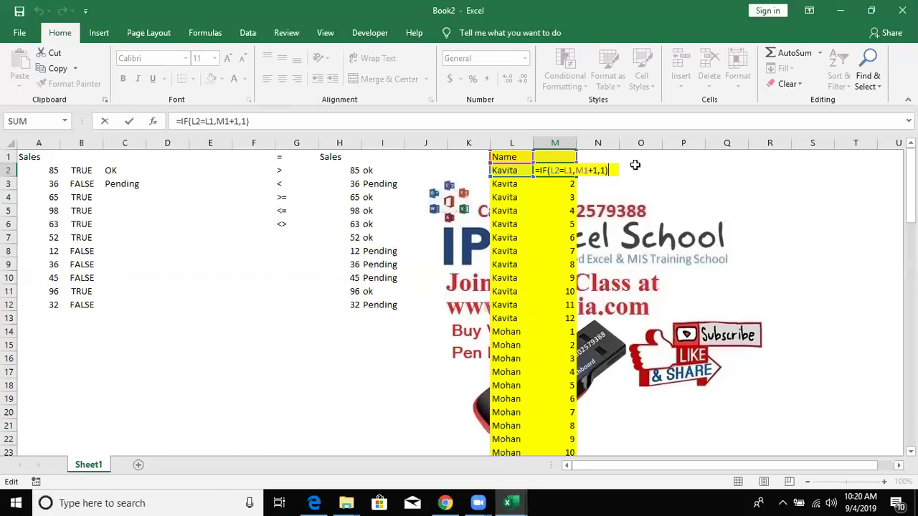
pyautogui.hotkey('ctrl', 'Return')
pyautogui.press('Right')
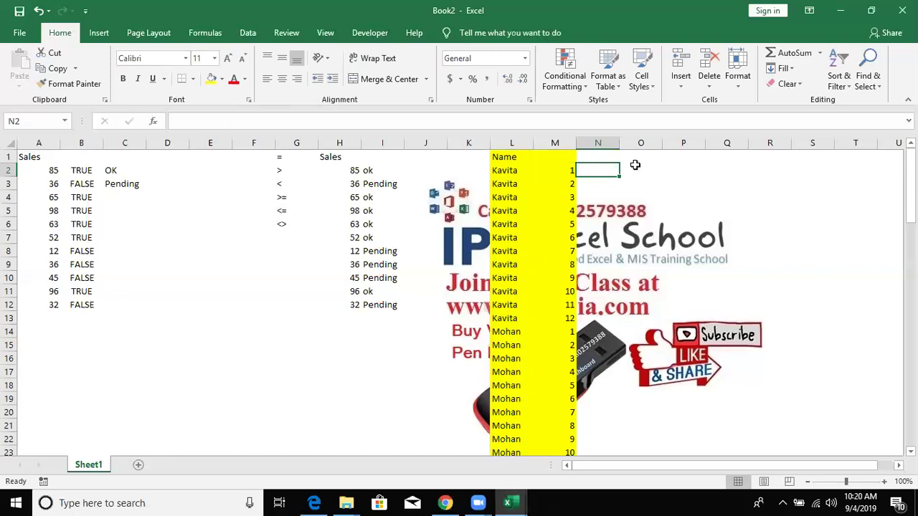
pyautogui.write('1')
pyautogui.press('Return')
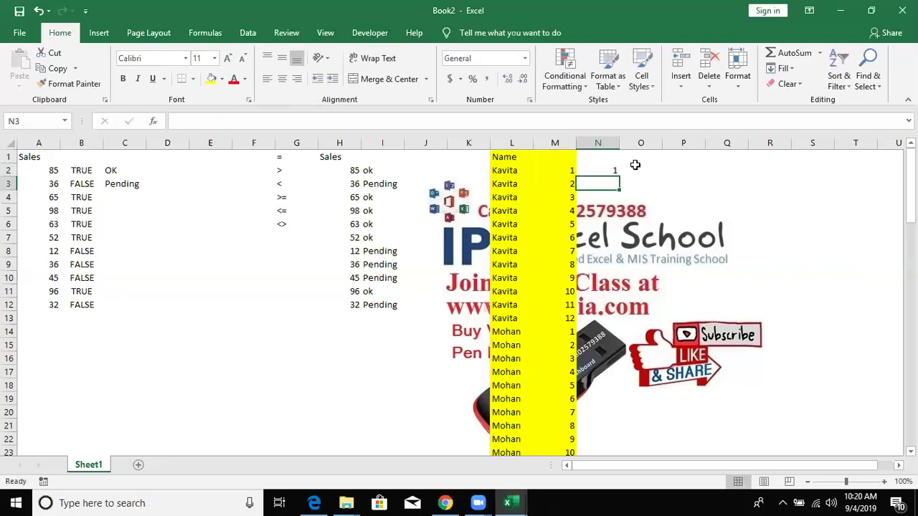
pyautogui.press('Up')
pyautogui.hotkey('shift', 'Down')
pyautogui.hotkey('shift', 'Down')
pyautogui.hotkey('shift', 'Down')
pyautogui.hotkey('shift', 'Down')
pyautogui.hotkey('shift', 'Down')
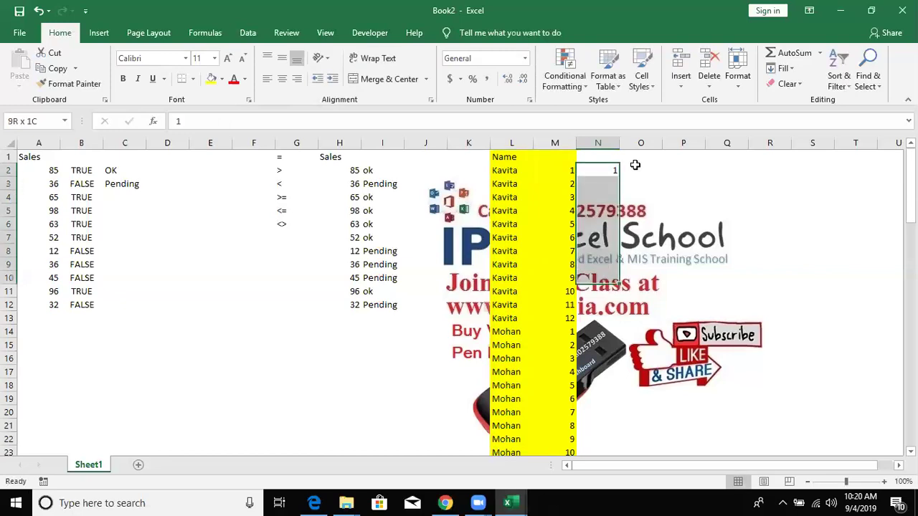
pyautogui.press('Down')
pyautogui.hotkey('ctrl', 'd')
pyautogui.press('Down')
pyautogui.hotkey('ctrl', 'd')
pyautogui.press('Down')
pyautogui.hotkey('ctrl', 'd')
pyautogui.press('Down')
pyautogui.hotkey('ctrl', 'd')
pyautogui.press('Down')
pyautogui.hotkey('ctrl', 'd')
pyautogui.press('Down')
pyautogui.hotkey('ctrl', 'd')
pyautogui.press('Down')
pyautogui.hotkey('ctrl', 'd')
pyautogui.press('Down')
pyautogui.hotkey('ctrl', 'd')
pyautogui.hotkey('shift', 'Down')
pyautogui.hotkey('shift', 'Down')
pyautogui.hotkey('shift', 'Down')
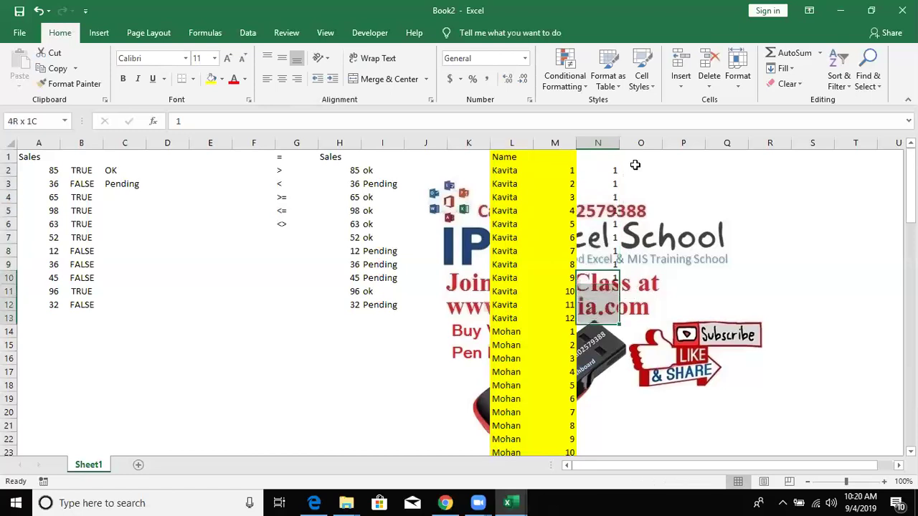
pyautogui.hotkey('ctrl', 'd')
pyautogui.press('Down')
pyautogui.press('Down')
pyautogui.press('Down')
pyautogui.press('Down')
pyautogui.write('2')
pyautogui.press('Return')
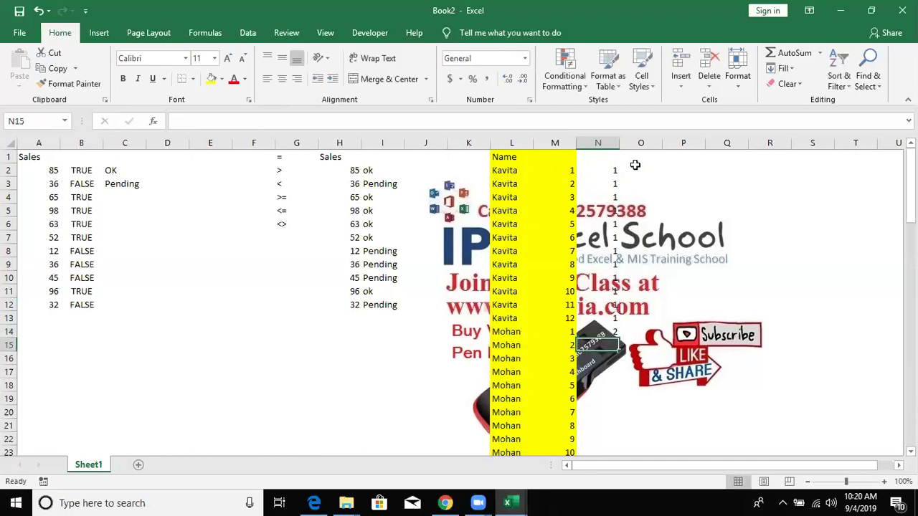
pyautogui.hotkey('ctrl', 'Up')
pyautogui.hotkey('ctrl', 'Up')
pyautogui.hotkey('ctrl', 'shift', 'Down')
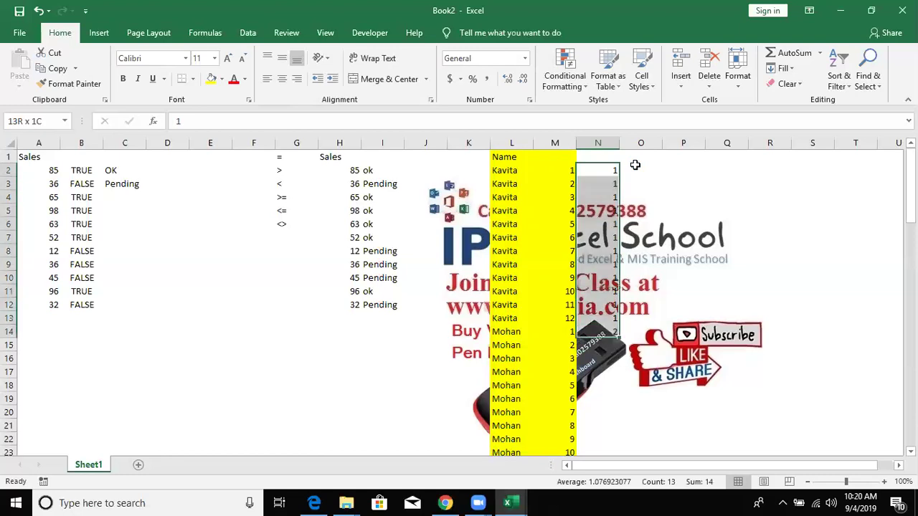
pyautogui.press('Delete')
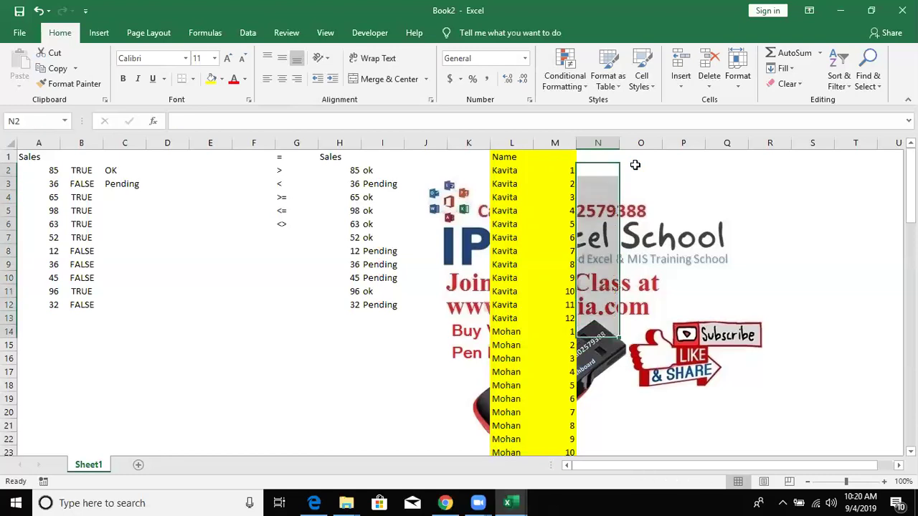
pyautogui.press('Up')
pyautogui.press('Down')
pyautogui.press('Left')
pyautogui.press('Left')
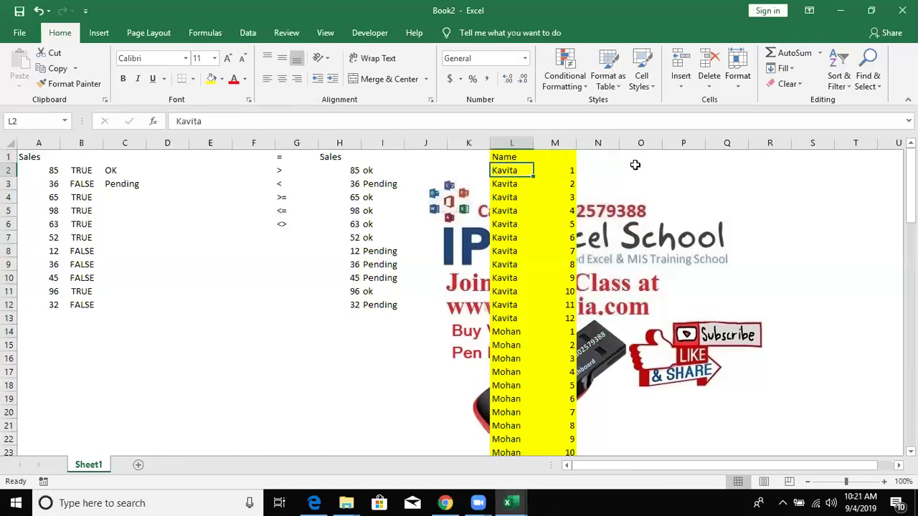
pyautogui.hotkey('ctrl', 'shift', 'Down')
pyautogui.hotkey('ctrl', 'Up')
pyautogui.press('Right')
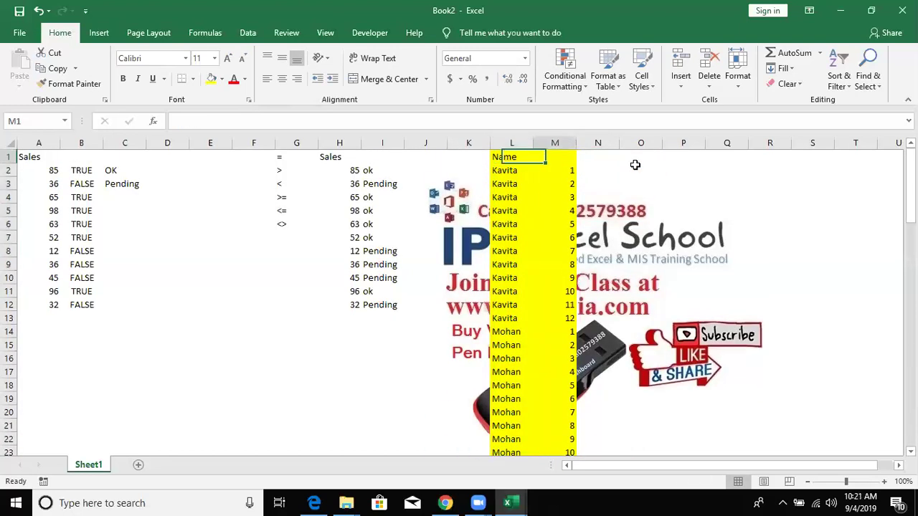
pyautogui.press('Right')
pyautogui.press('Down')
# - Build =IF(L2=L1,N1,N1+1) in N2, pointing at L2, L1 and N1 with arrow keys
pyautogui.write('=')
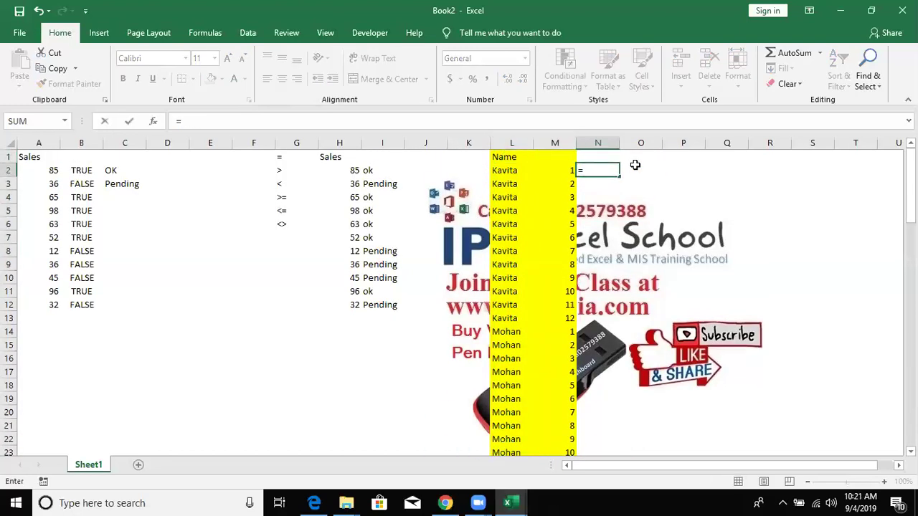
pyautogui.write('if(')
pyautogui.press('Left')
pyautogui.press('Left')
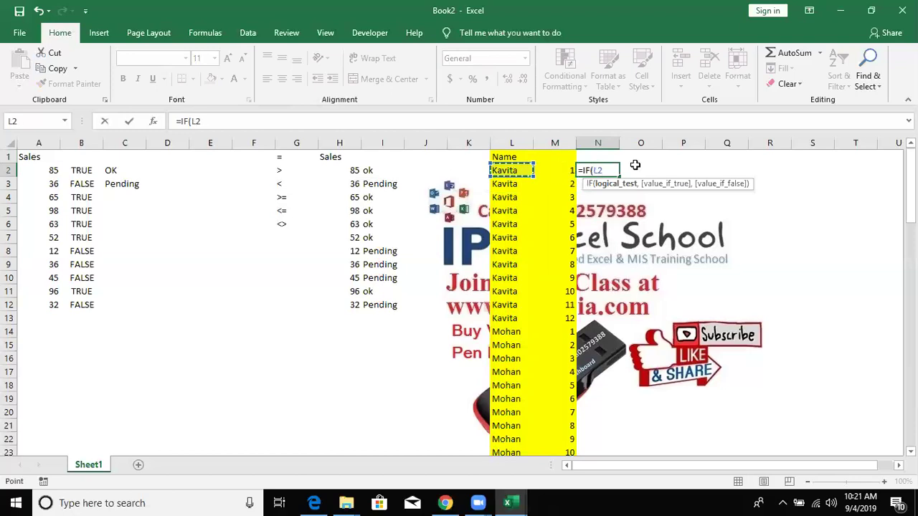
pyautogui.write('=')
pyautogui.press('Up')
pyautogui.press('Left')
pyautogui.press('Left')
pyautogui.write(',')
pyautogui.press('Up')
pyautogui.write(',')
pyautogui.press('Up')
pyautogui.write('+1')
pyautogui.press('Return')
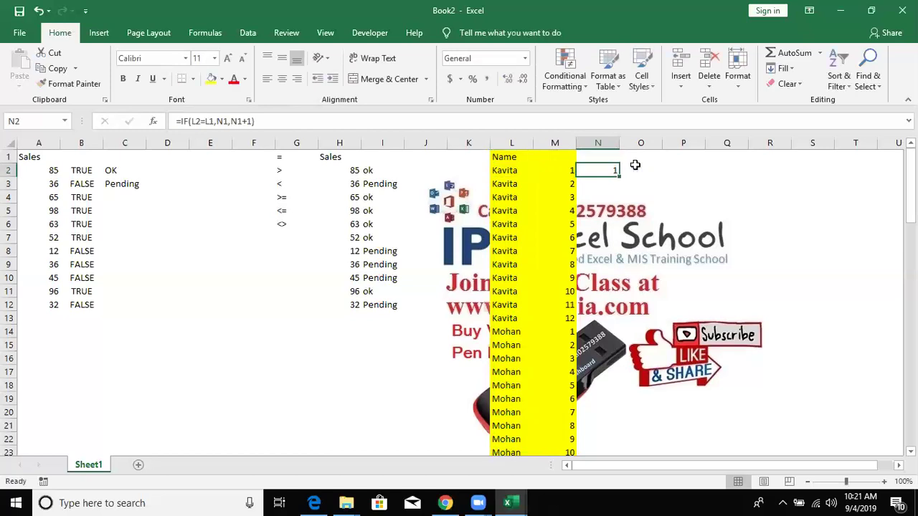
# - Copy N2's group formula down the whole of column N
pyautogui.click(623, 175)
pyautogui.click(606, 171)
pyautogui.doubleClick(618, 176)
pyautogui.click(616, 169)
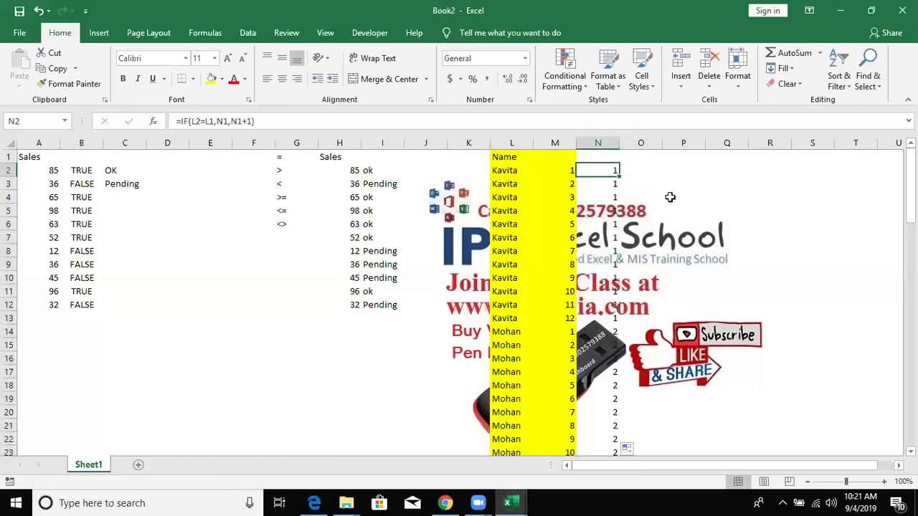
# - Inspect the formulas in N2, N3 and N14, where the name changes
pyautogui.press('F2')
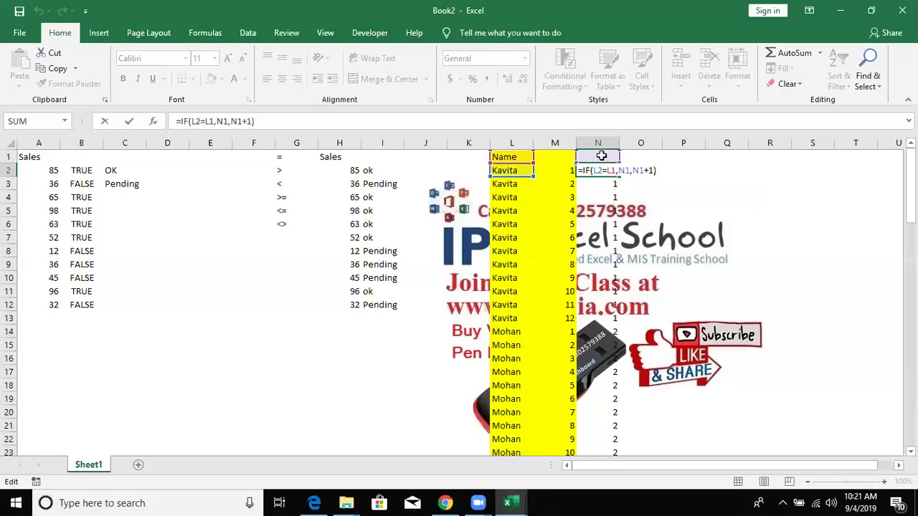
pyautogui.press('Return')
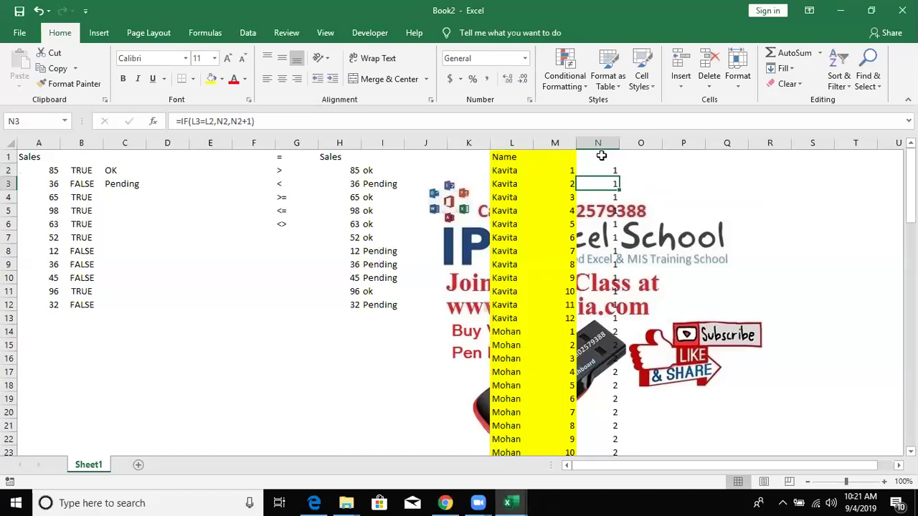
pyautogui.press('F2')
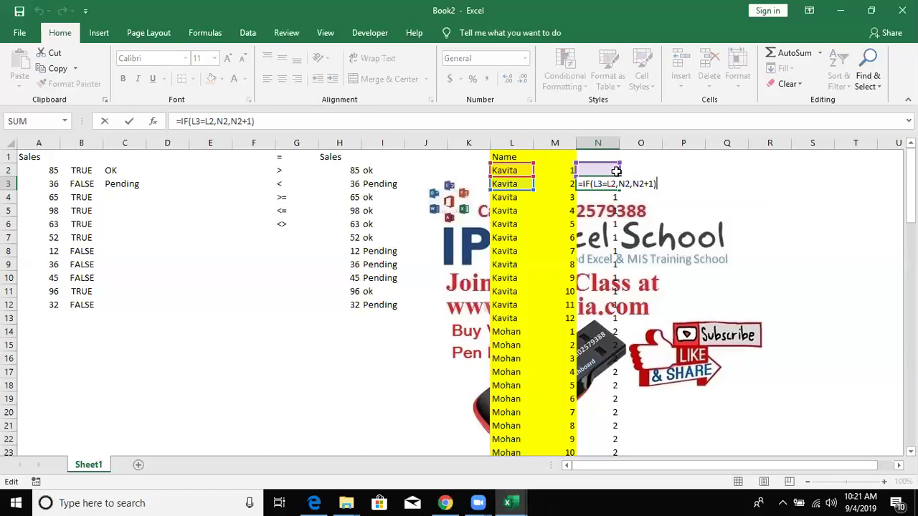
pyautogui.press('Return')
pyautogui.press('Down')
pyautogui.press('Down')
pyautogui.press('Down')
pyautogui.press('Down')
pyautogui.press('Down')
pyautogui.press('Down')
pyautogui.press('Down')
pyautogui.press('Down')
pyautogui.press('Down')
pyautogui.press('Down')
pyautogui.press('F2')
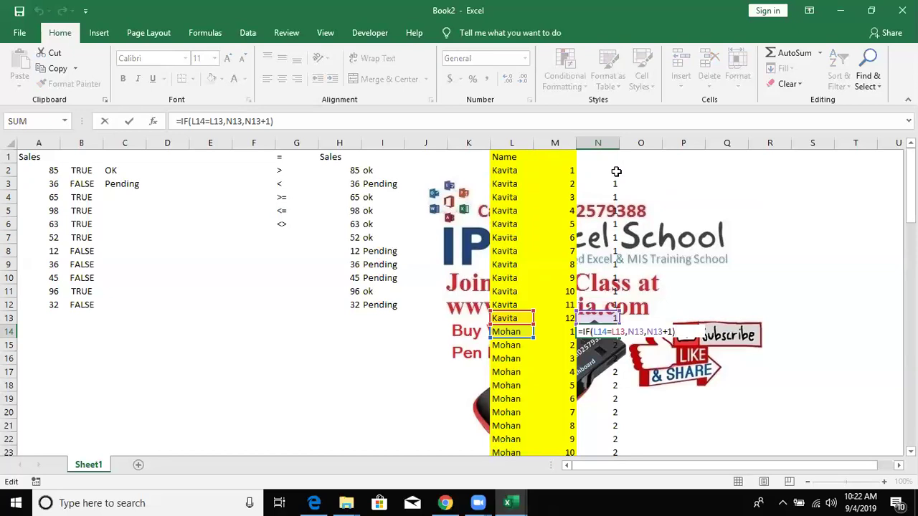
pyautogui.press('Return')
pyautogui.hotkey('ctrl', 'Up')
pyautogui.hotkey('ctrl', 'Up')
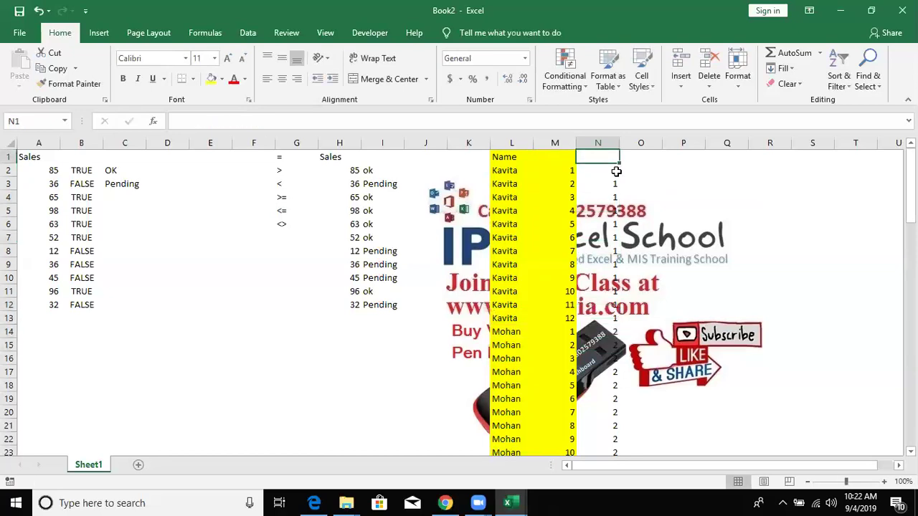
# - Move along row 1 to the empty columns on the right
pyautogui.press('Right')
pyautogui.press('Right')
pyautogui.press('Right')
pyautogui.press('Right')
pyautogui.press('Right')
pyautogui.press('Right')
pyautogui.press('Right')
pyautogui.press('Right')
pyautogui.press('Right')
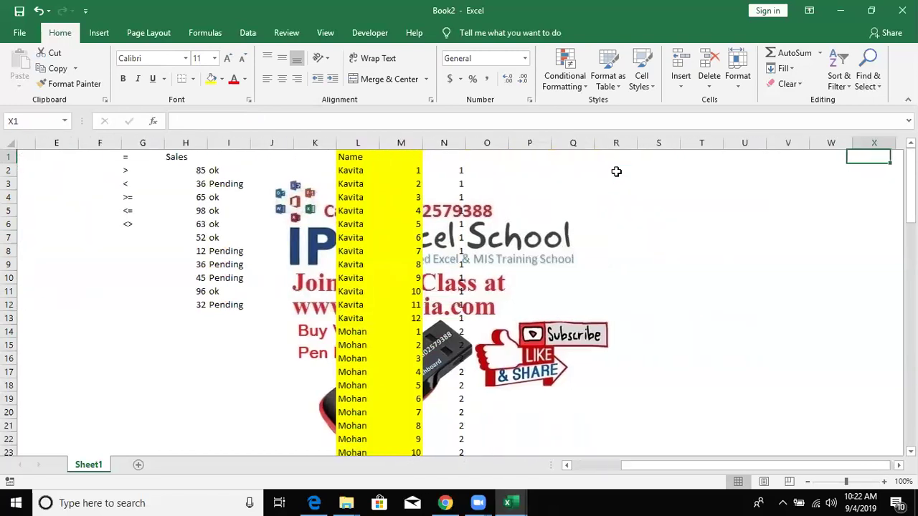
pyautogui.press('Right')
pyautogui.press('Left')
pyautogui.press('Left')
pyautogui.press('Left')
pyautogui.press('Left')
pyautogui.press('Left')
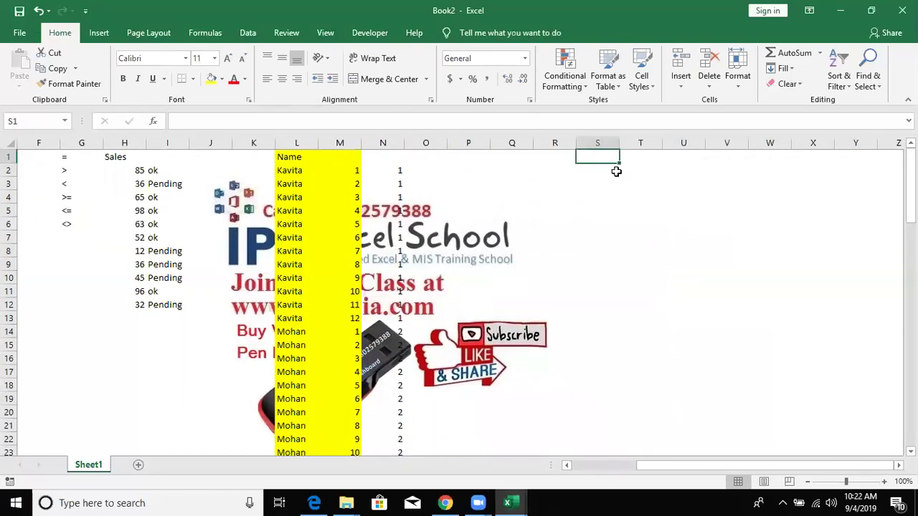
pyautogui.press('Right')
pyautogui.press('Right')
pyautogui.press('Right')
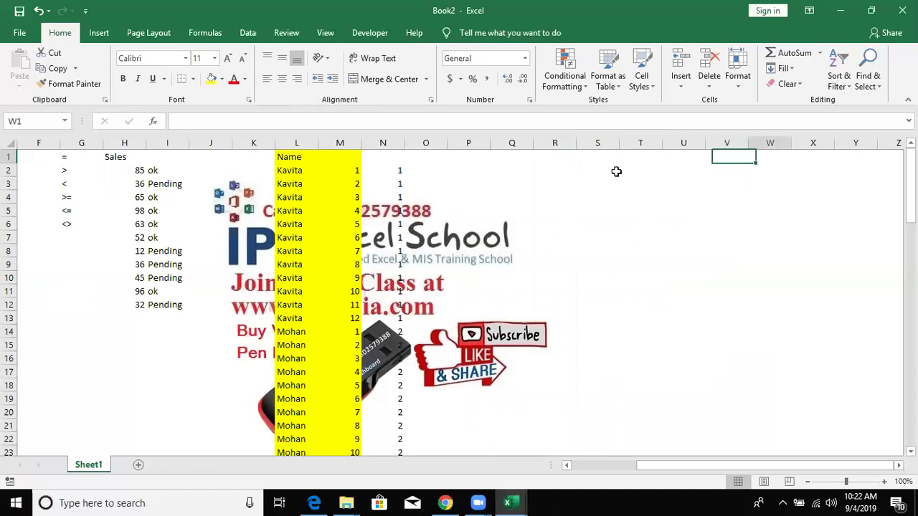
pyautogui.press('Right')
pyautogui.press('Right')
pyautogui.press('Right')
pyautogui.press('Left')
pyautogui.press('Left')
pyautogui.press('Left')
pyautogui.press('Left')
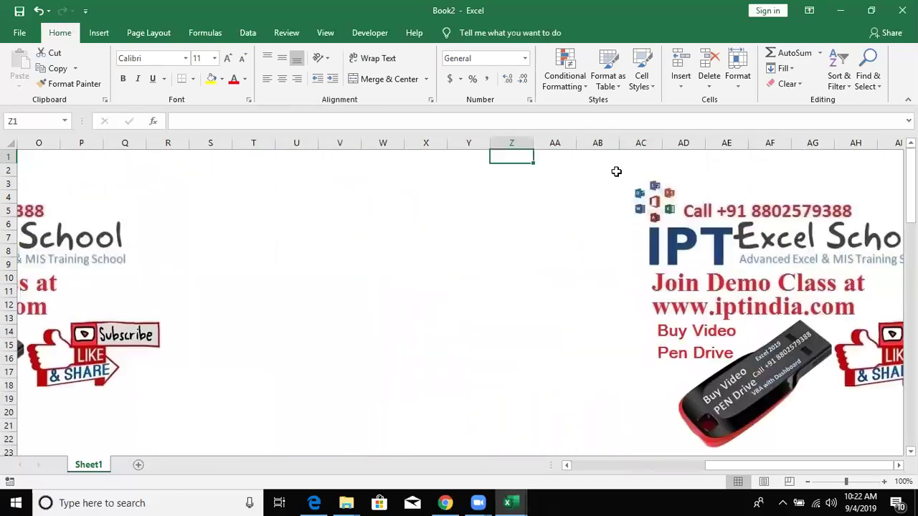
# - Add Sr and Name headings in R1:S1
pyautogui.press('Right')
pyautogui.press('Right')
pyautogui.press('Right')
pyautogui.press('Right')
pyautogui.press('Left')
pyautogui.press('Left')
pyautogui.press('Left')
pyautogui.press('Left')
pyautogui.press('Left')
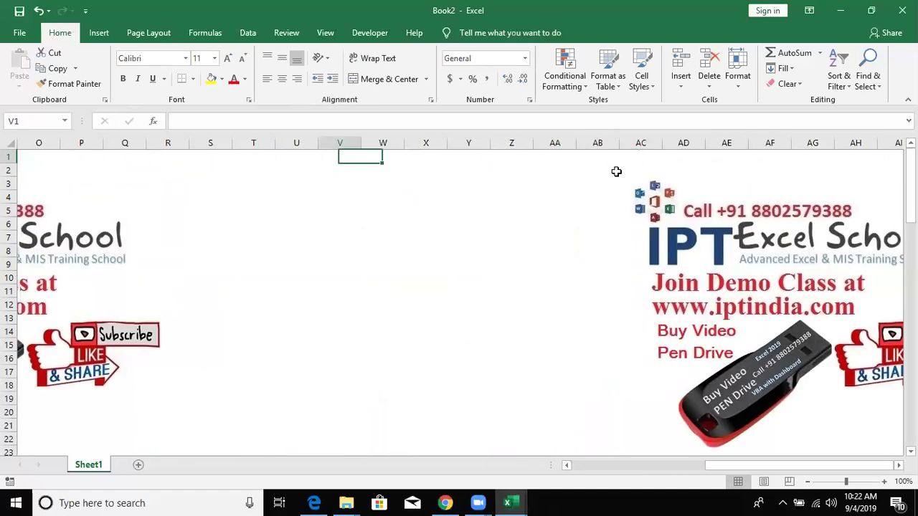
pyautogui.press('Left')
pyautogui.press('Left')
pyautogui.press('Left')
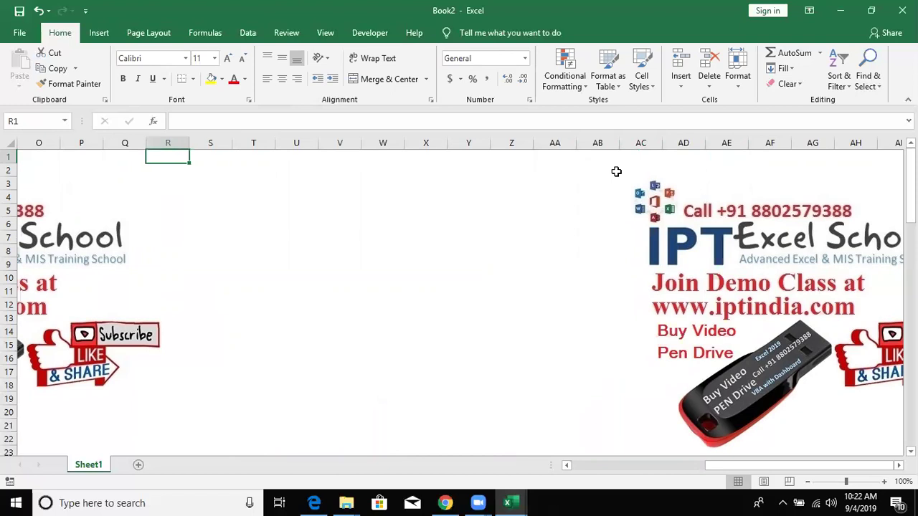
pyautogui.write('Na')
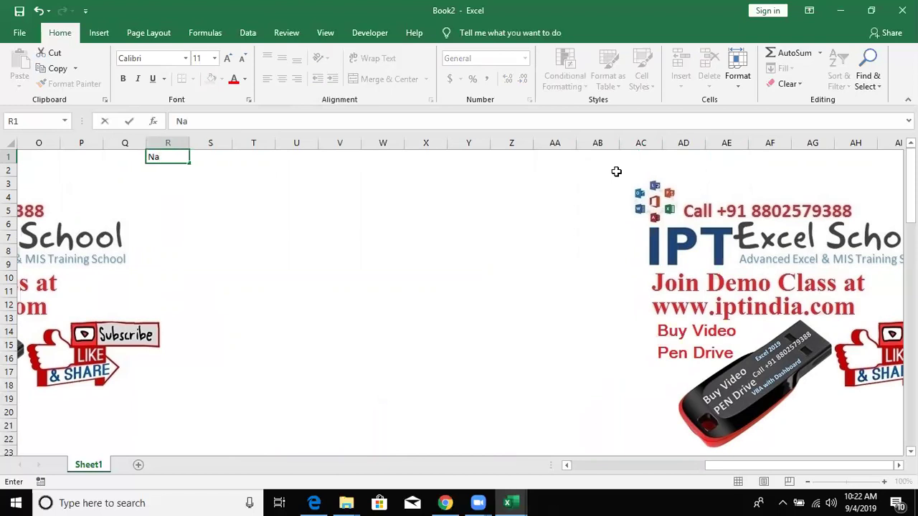
pyautogui.press('BackSpace')
pyautogui.press('BackSpace')
pyautogui.write('Sr')
pyautogui.press('Tab')
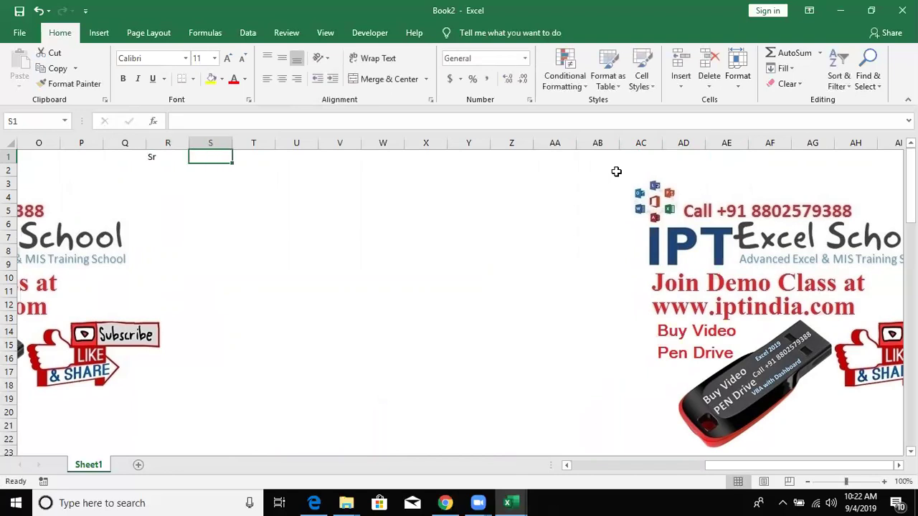
pyautogui.write('Name')
pyautogui.press('Tab')
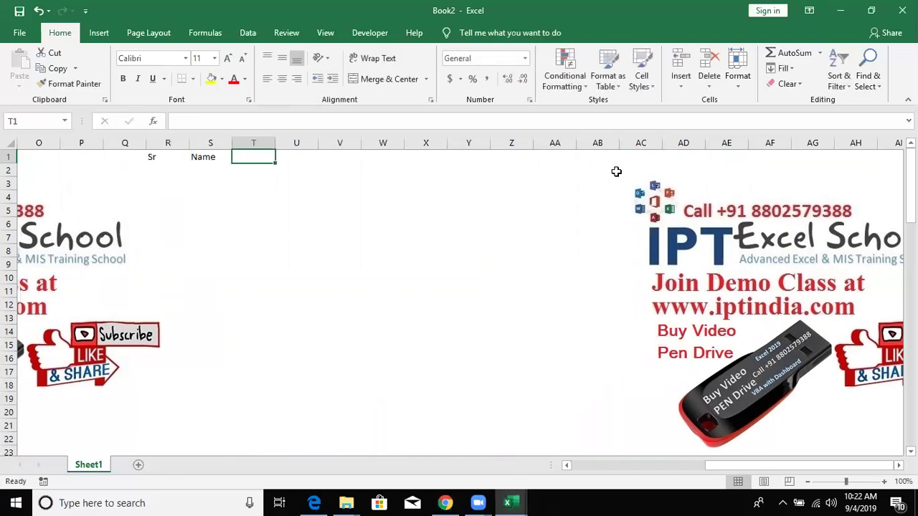
pyautogui.press('Return')
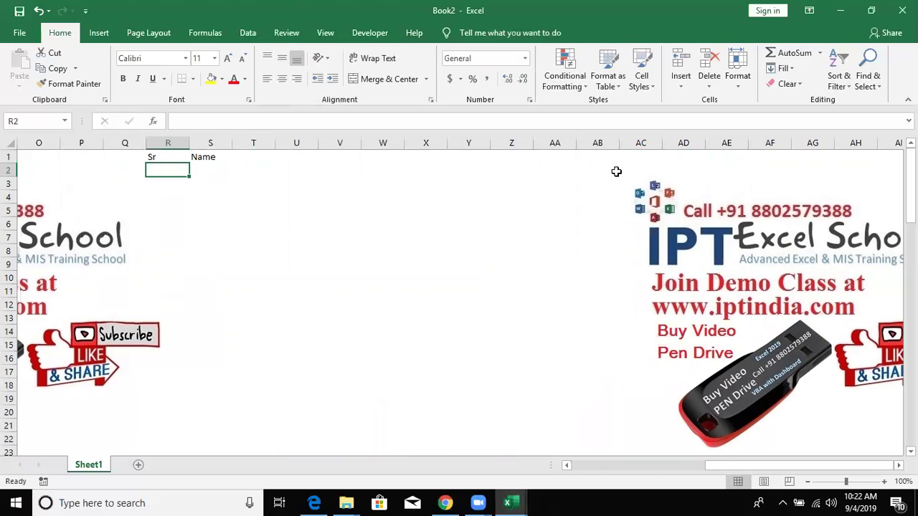
pyautogui.press('Up')
pyautogui.press('Right')
pyautogui.press('Right')
pyautogui.hotkey('shift', 'Right')
pyautogui.hotkey('shift', 'Right')
pyautogui.hotkey('shift', 'Right')
pyautogui.hotkey('shift', 'Right')
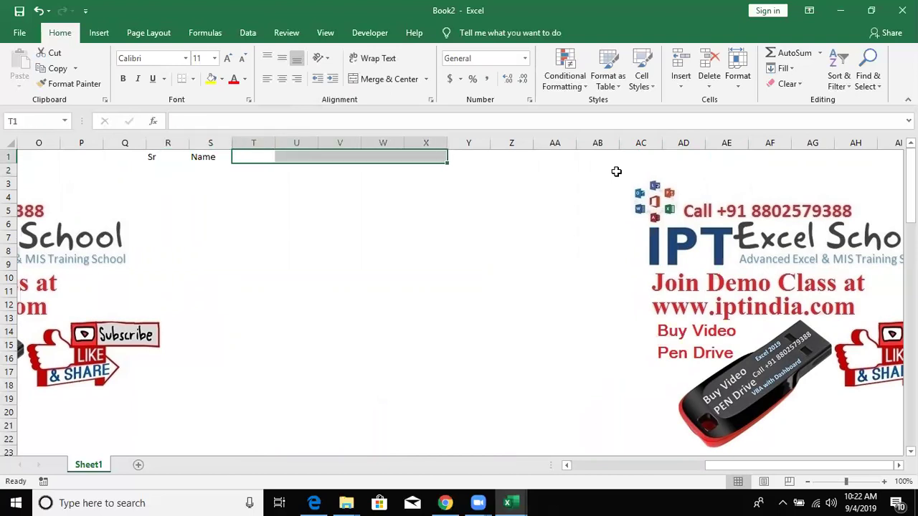
pyautogui.press('Left')
pyautogui.press('Left')
pyautogui.press('Down')
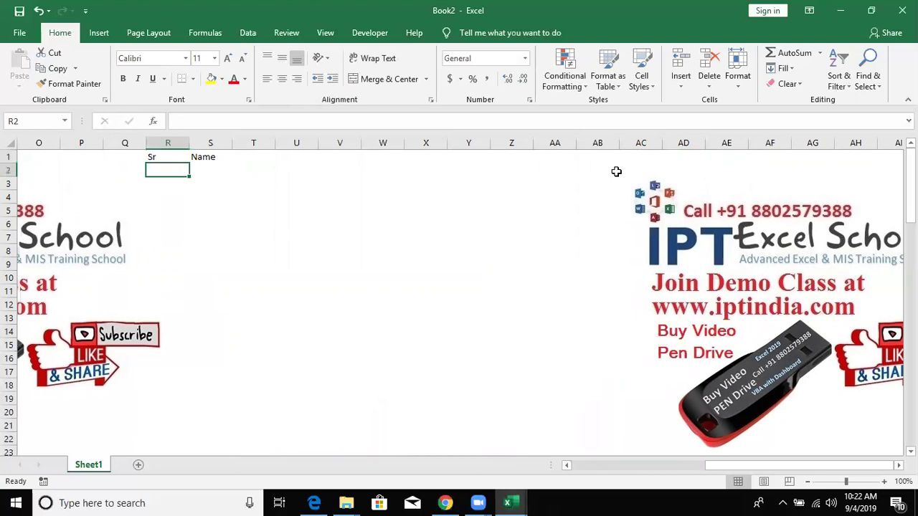
# - Enter three rows with serials 1 to 3, each with a first name
pyautogui.write('1')
pyautogui.press('Tab')
pyautogui.write('Puja')
pyautogui.press('Return')
pyautogui.write('2')
pyautogui.press('Tab')
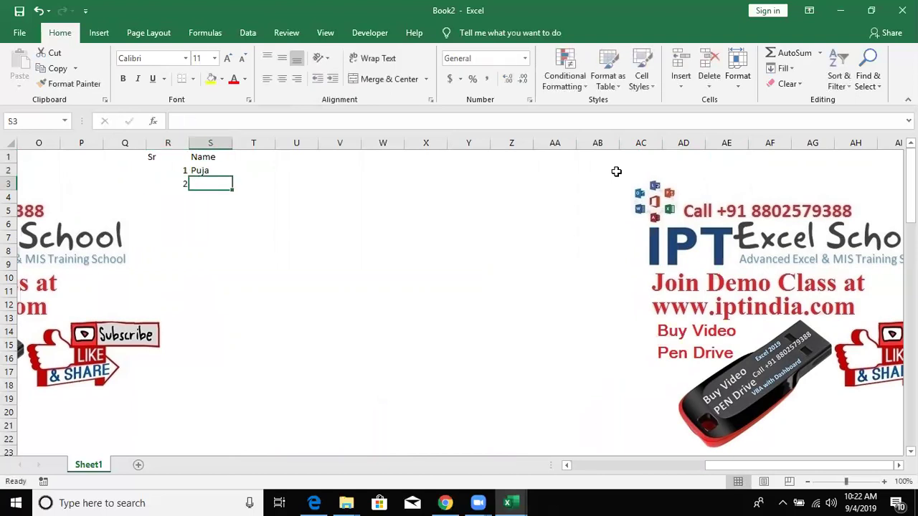
pyautogui.write('Nee')
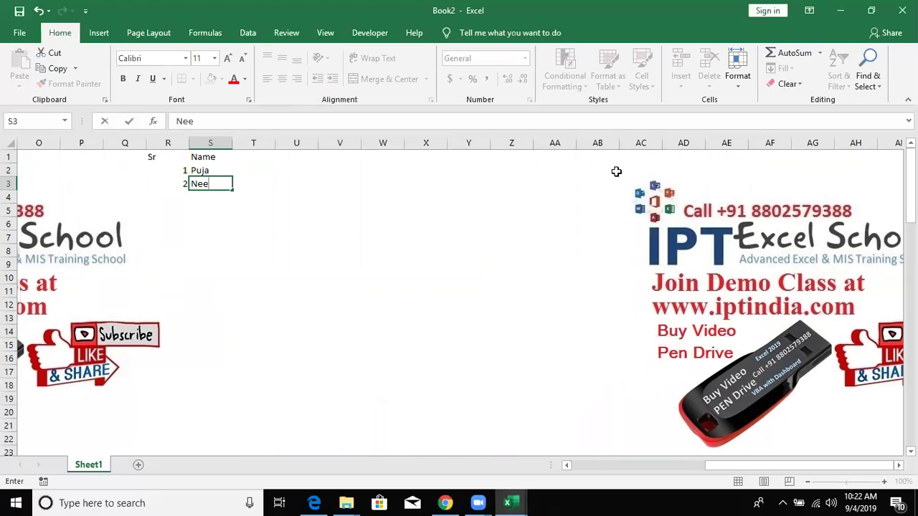
pyautogui.write('raj')
pyautogui.press('Return')
pyautogui.write('3')
pyautogui.press('Tab')
pyautogui.write('Kavit')
pyautogui.press('Return')
# - Delete the second and third entries, keeping only serial 1 and its name
pyautogui.press('Up')
pyautogui.press('Up')
pyautogui.hotkey('shift', 'Down')
pyautogui.hotkey('shift', 'Down')
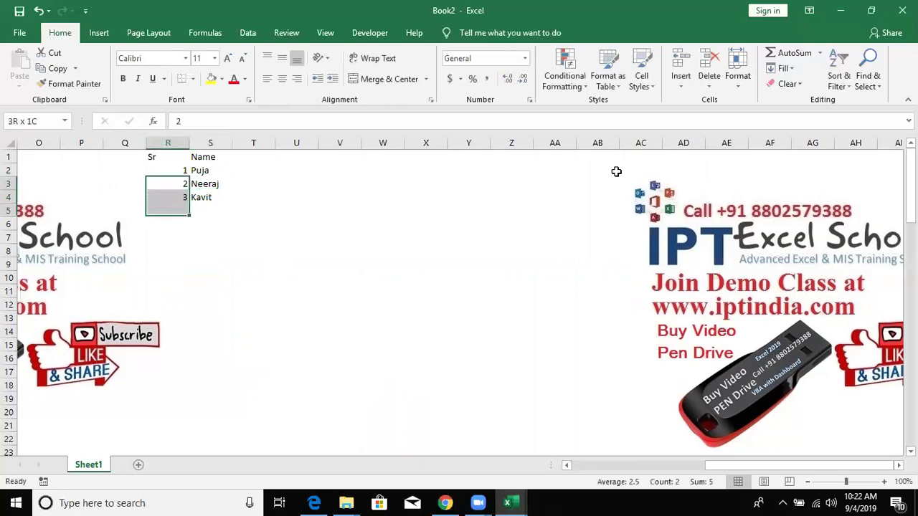
pyautogui.hotkey('shift', 'Right')
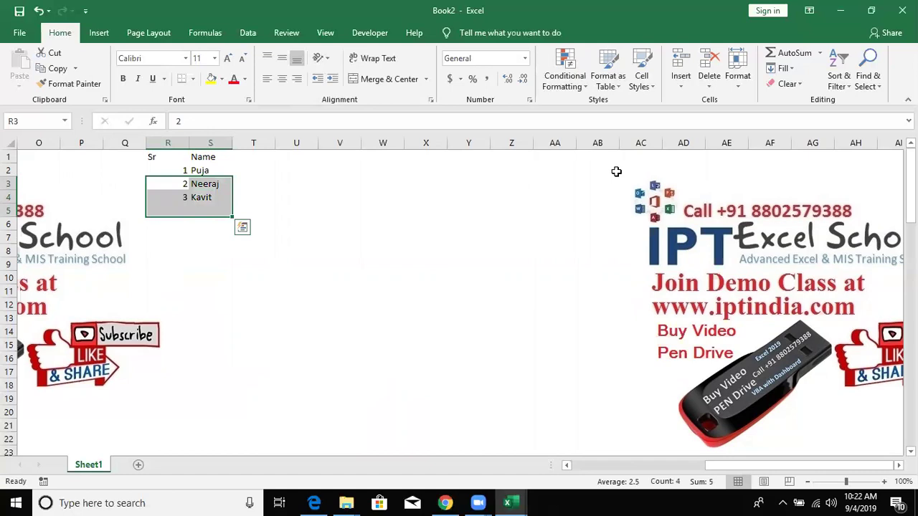
pyautogui.press('Delete')
# - Enter =IF(S3>0,"",R2+1) in R3 as a first serial-number formula
pyautogui.press('Right')
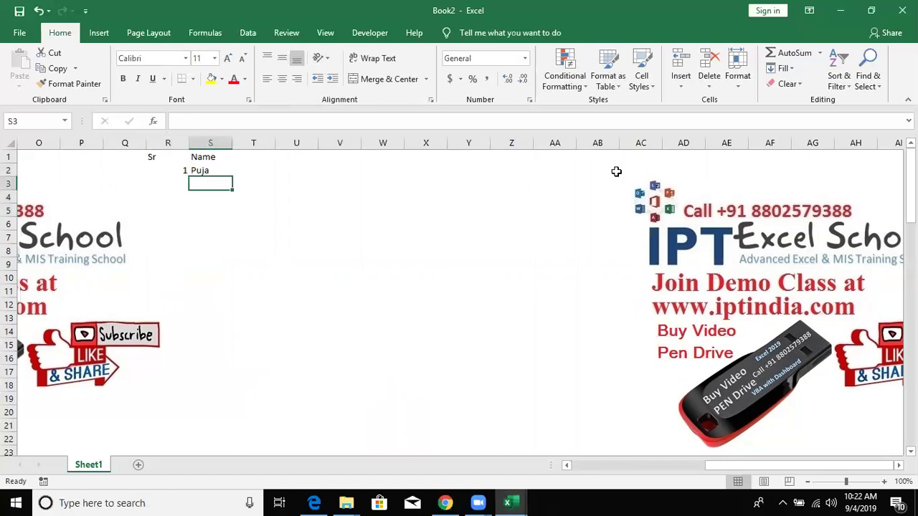
pyautogui.press('Left')
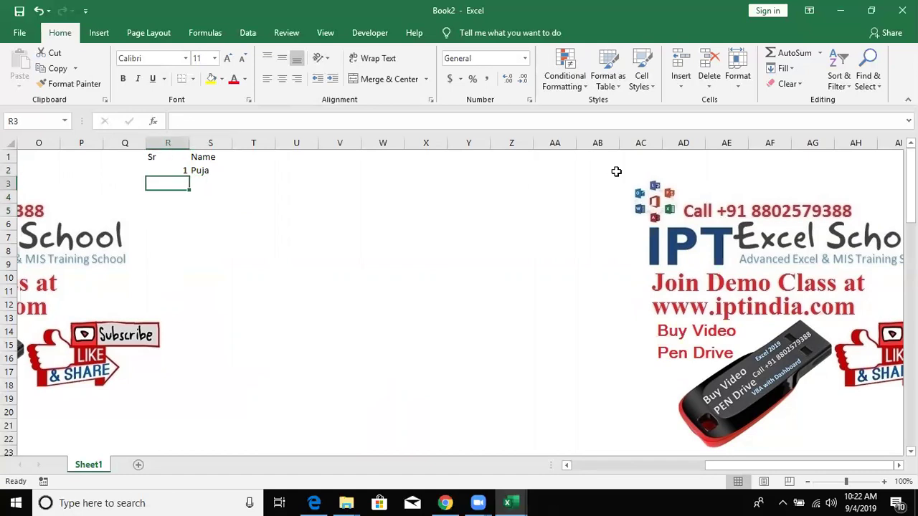
pyautogui.write('=IF')
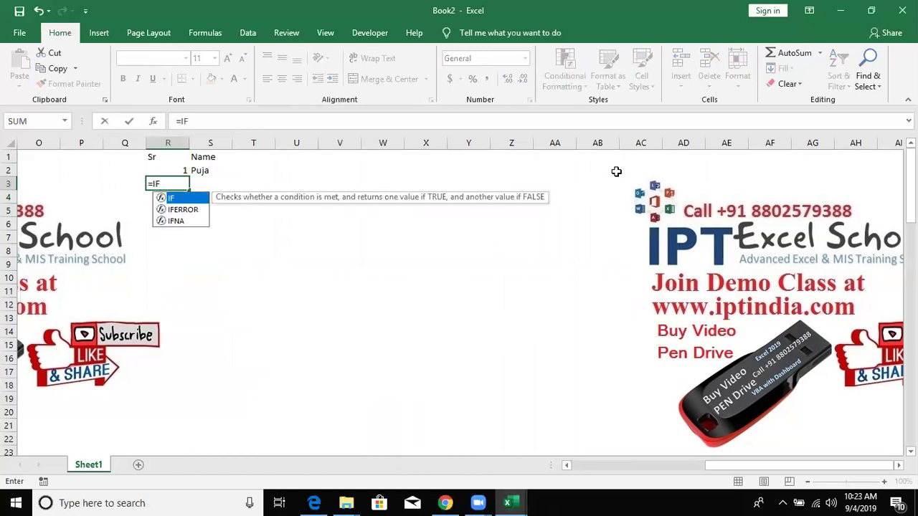
pyautogui.write('(')
pyautogui.press('Up')
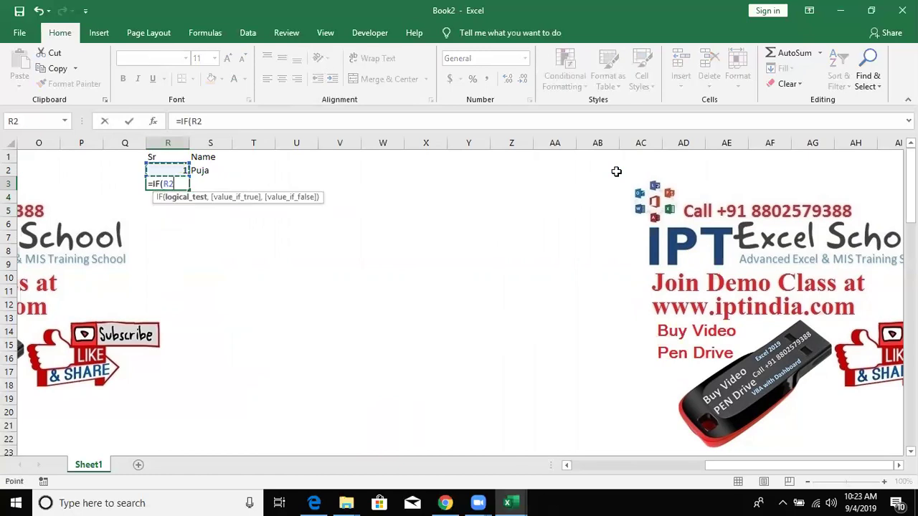
pyautogui.press('Escape')
pyautogui.write('=I')
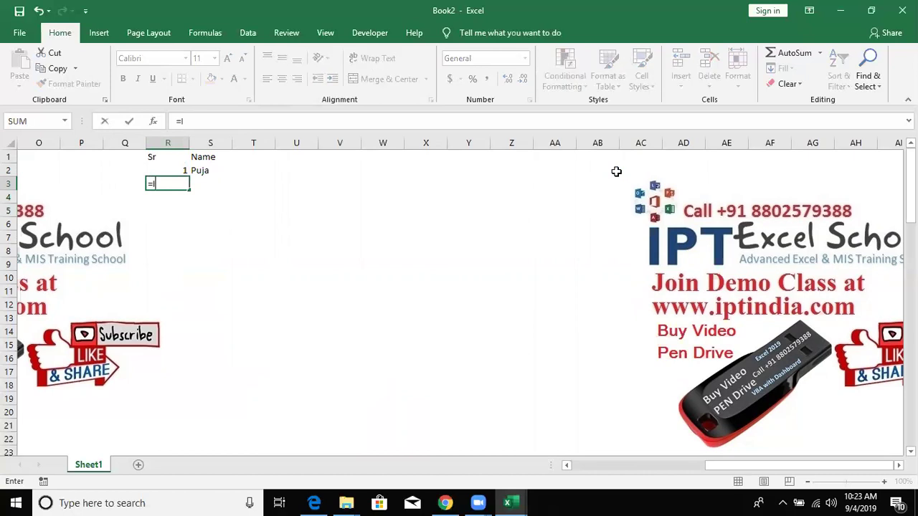
pyautogui.write('F(')
pyautogui.press('Right')
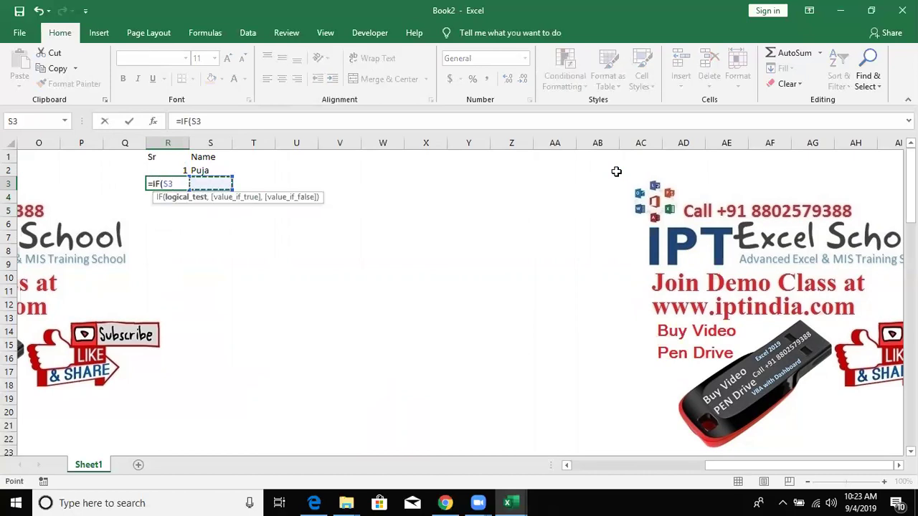
pyautogui.write('>0')
pyautogui.write(',"",')
pyautogui.press('Up')
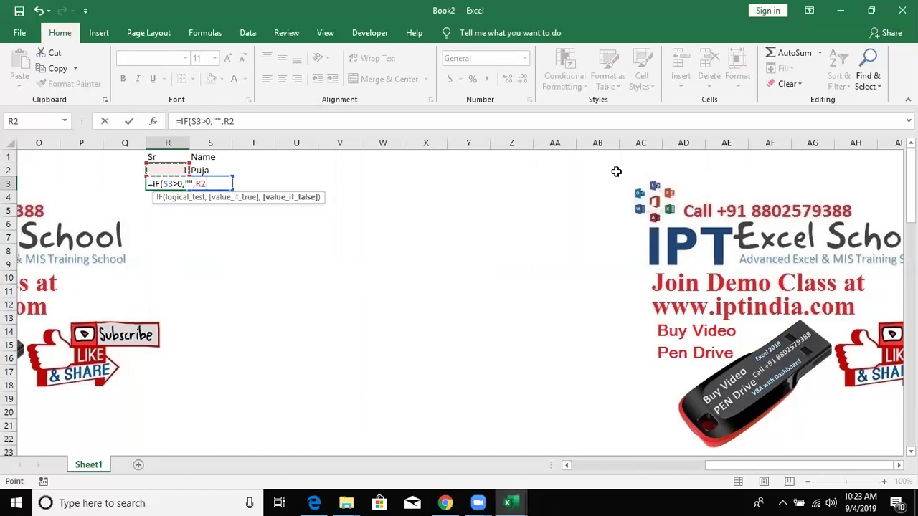
pyautogui.write('+1')
pyautogui.press('Return')
# - Change R3's condition to S3=0 and fill the formula down through R15
pyautogui.press('Up')
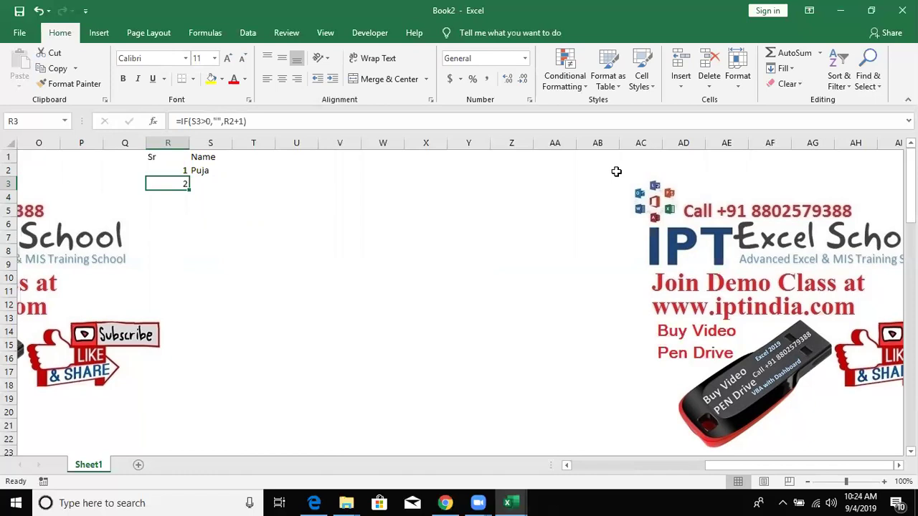
pyautogui.click(208, 121)
pyautogui.press('BackSpace')
pyautogui.write('=')
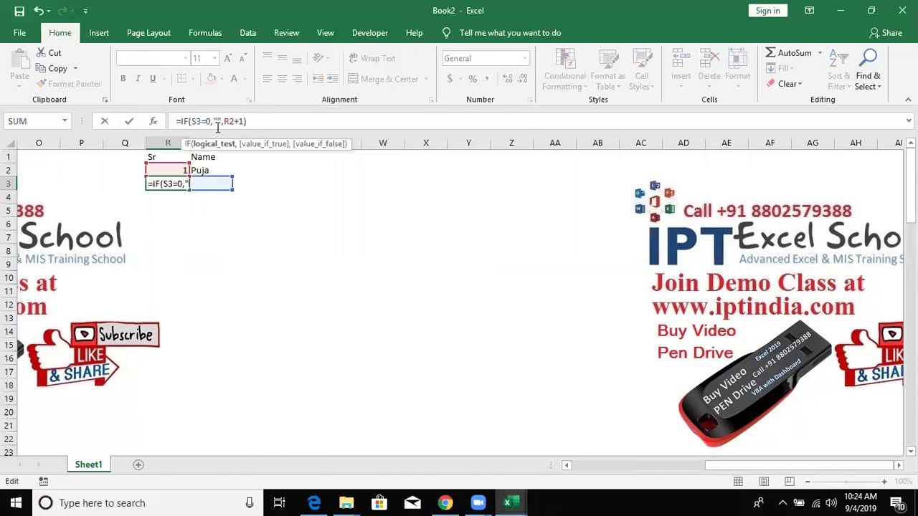
pyautogui.press('Return')
pyautogui.press('Up')
pyautogui.hotkey('shift', 'Down')
pyautogui.hotkey('shift', 'Down')
pyautogui.hotkey('shift', 'Down')
pyautogui.hotkey('shift', 'Down')
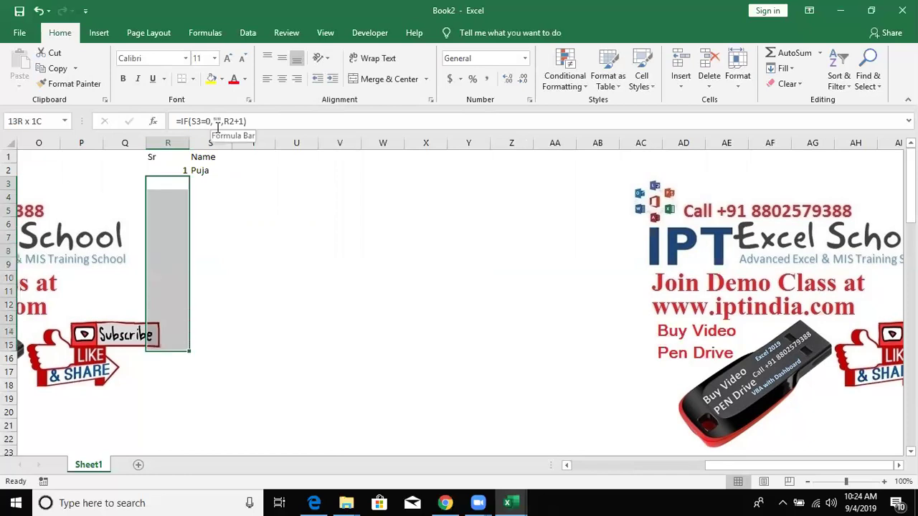
pyautogui.hotkey('ctrl', 'd')
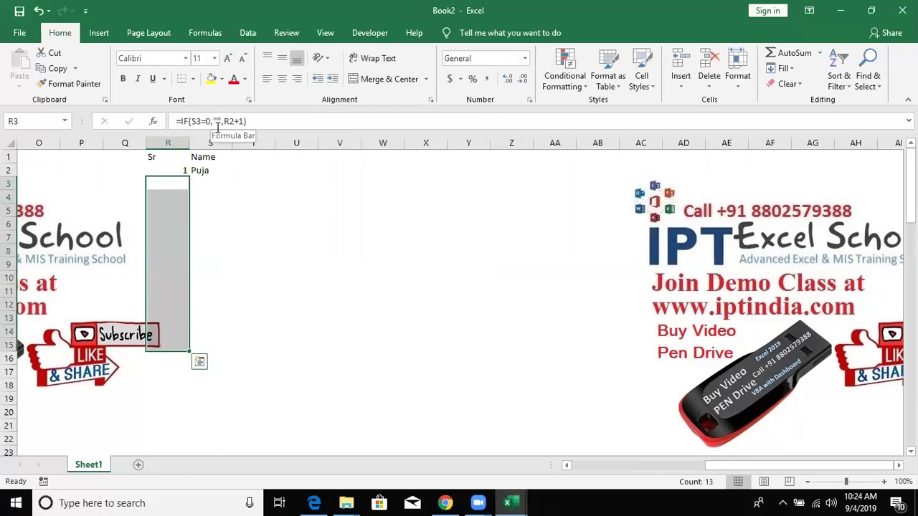
pyautogui.press('Up')
pyautogui.press('Right')
pyautogui.press('Down')
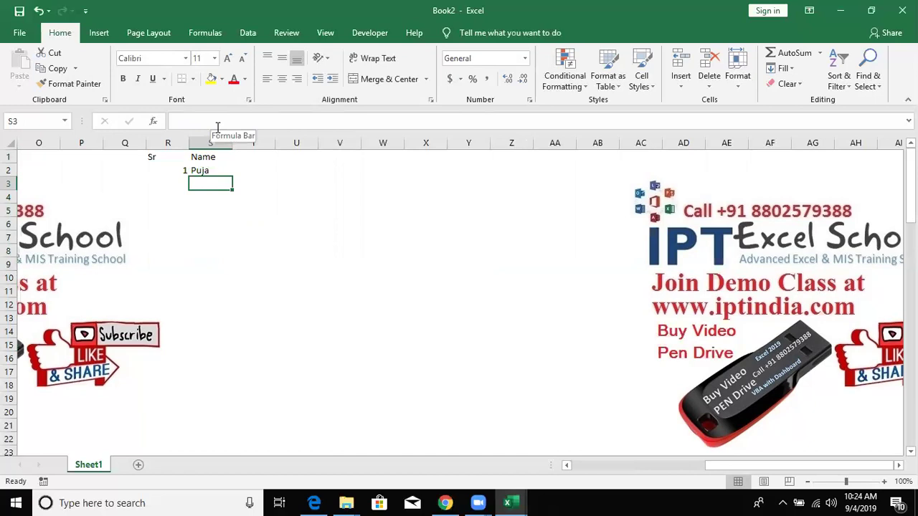
# - Enter the names Uday, Neeraj, Kavita, Mohan and Tina down the Name column
pyautogui.write('Uday')
pyautogui.press('Return')
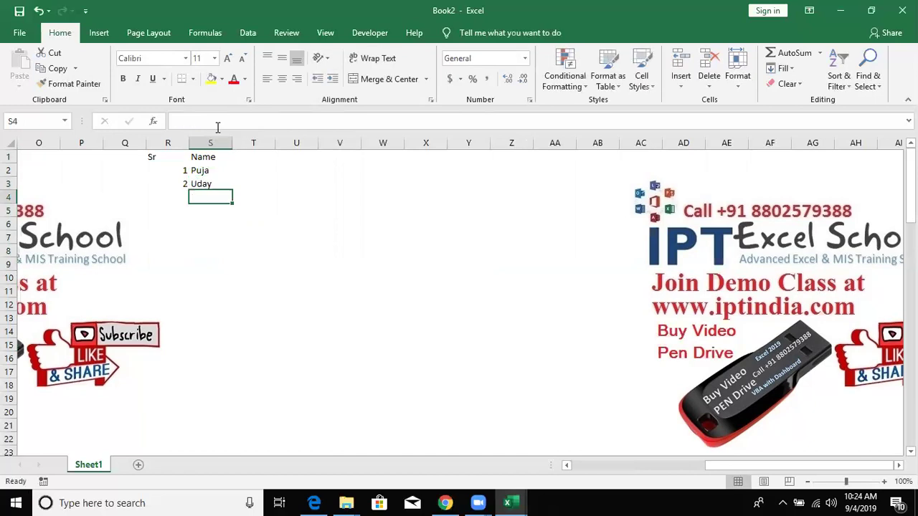
pyautogui.write('Neeraj')
pyautogui.press('Return')
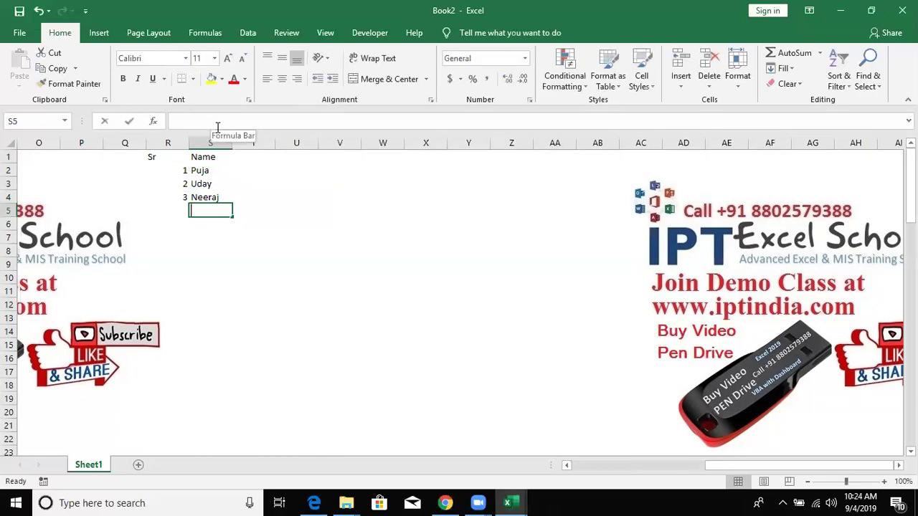
pyautogui.write('Kavita')
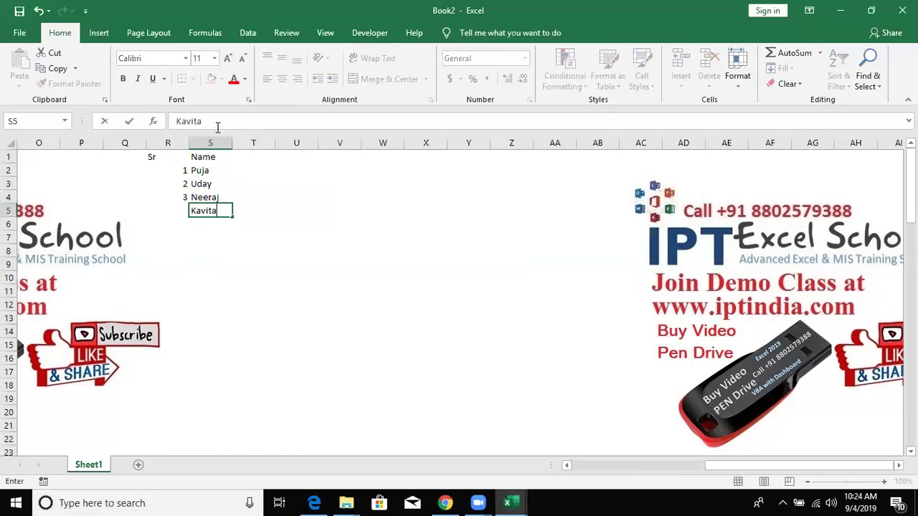
pyautogui.press('Return')
pyautogui.write('Mohan')
pyautogui.press('Return')
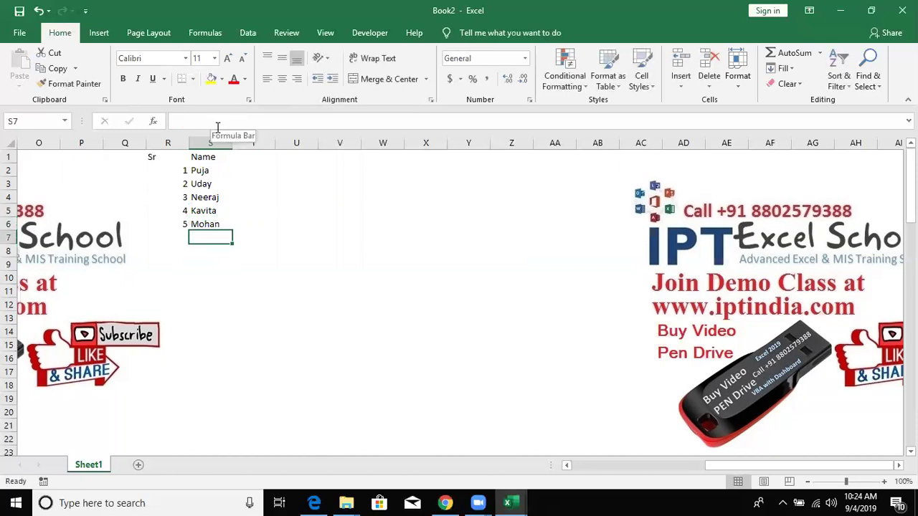
pyautogui.write('Tina')
pyautogui.press('Return')
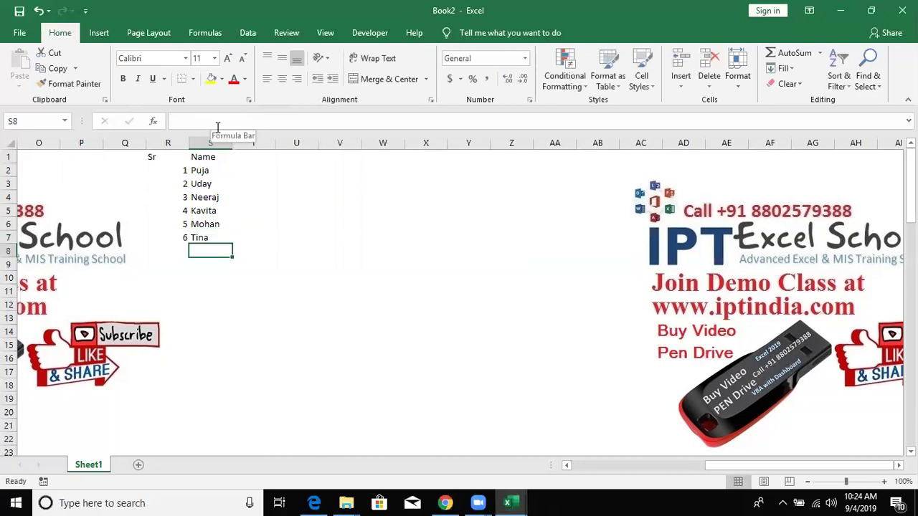
pyautogui.press('Up')
pyautogui.press('Up')
pyautogui.press('Up')
pyautogui.press('Up')
pyautogui.press('Up')
pyautogui.press('Up')
pyautogui.press('Down')
pyautogui.press('Down')
pyautogui.press('Down')
pyautogui.press('Down')
pyautogui.press('Down')
pyautogui.press('Down')
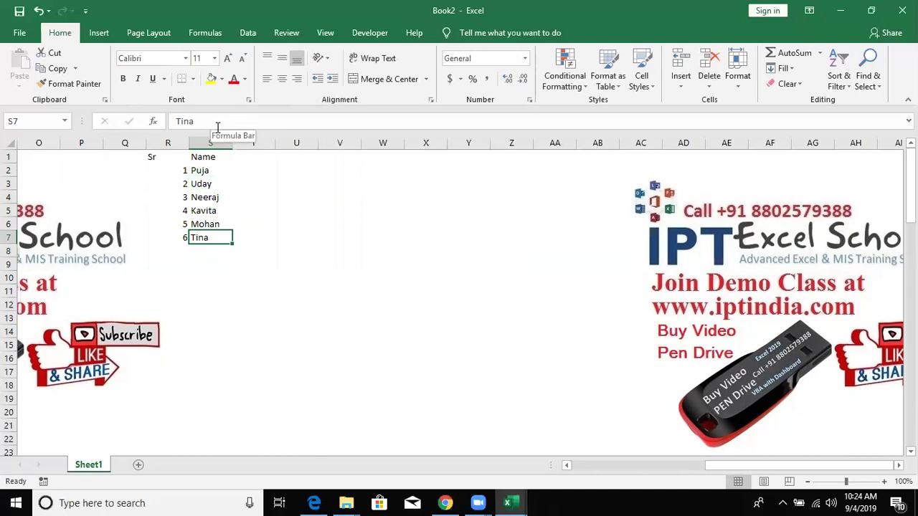
# - Enter yogesh in S9, leaving row 8 blank, and open R9's #VALUE! formula
pyautogui.press('Down')
pyautogui.press('Down')
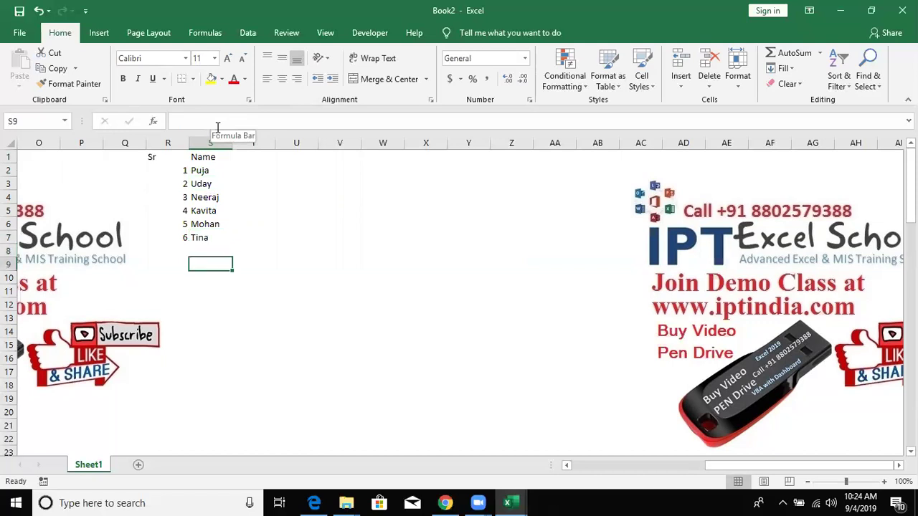
pyautogui.write('y')
pyautogui.write('ogesh')
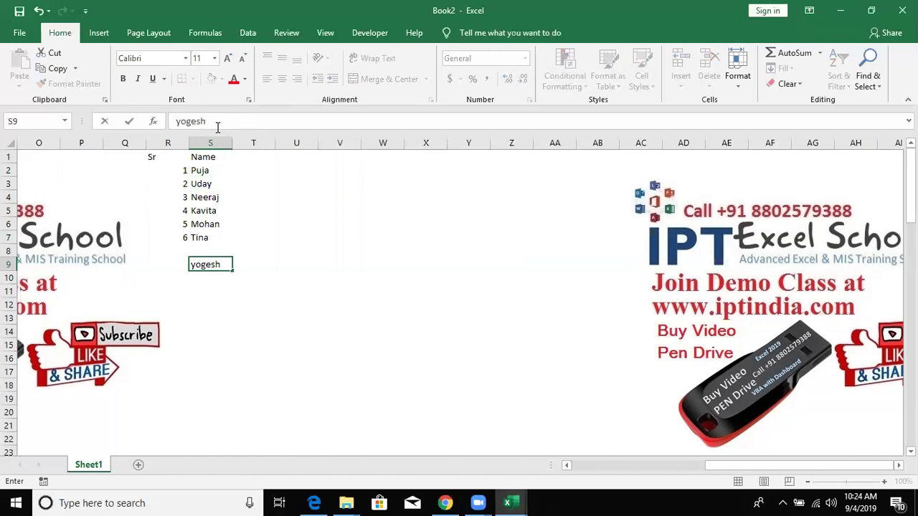
pyautogui.press('Return')
pyautogui.press('Up')
pyautogui.press('Left')
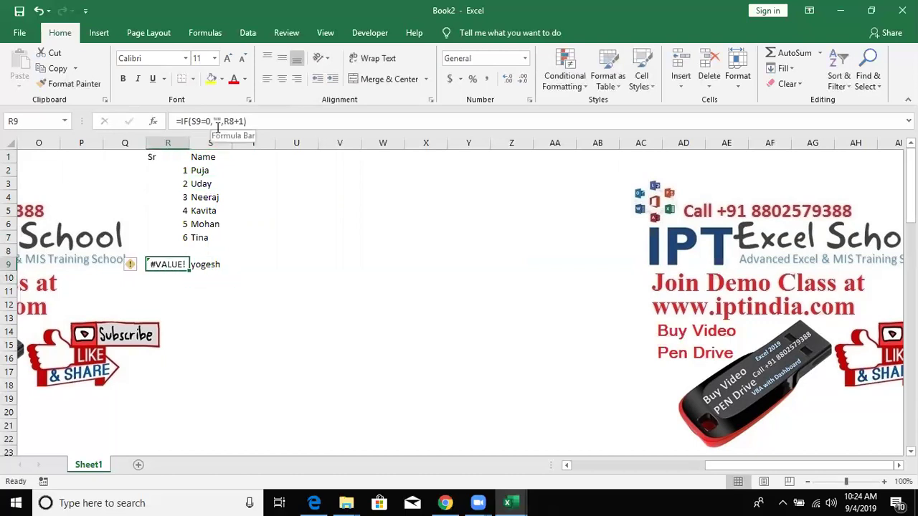
pyautogui.press('F2')
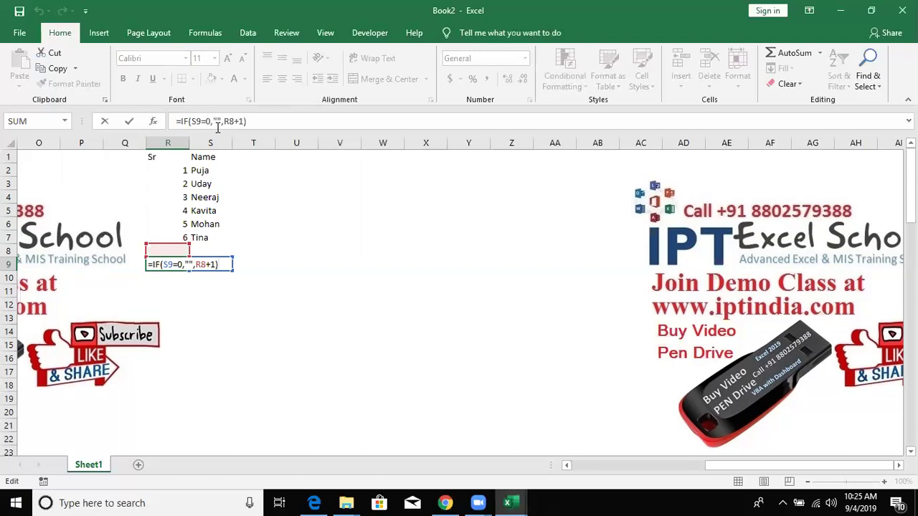
# - Close R9 unchanged and enter =T9+20 in T10, which shows 20
pyautogui.press('Return')
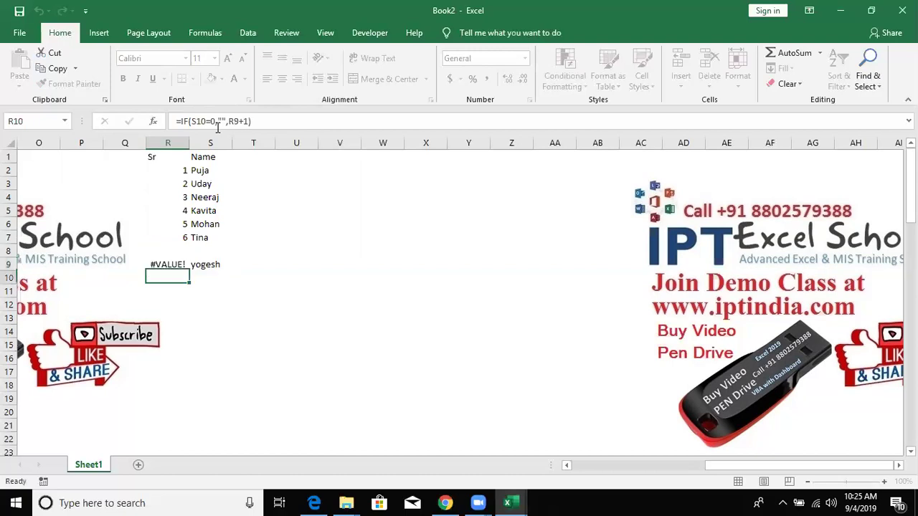
pyautogui.press('Right')
pyautogui.press('Right')
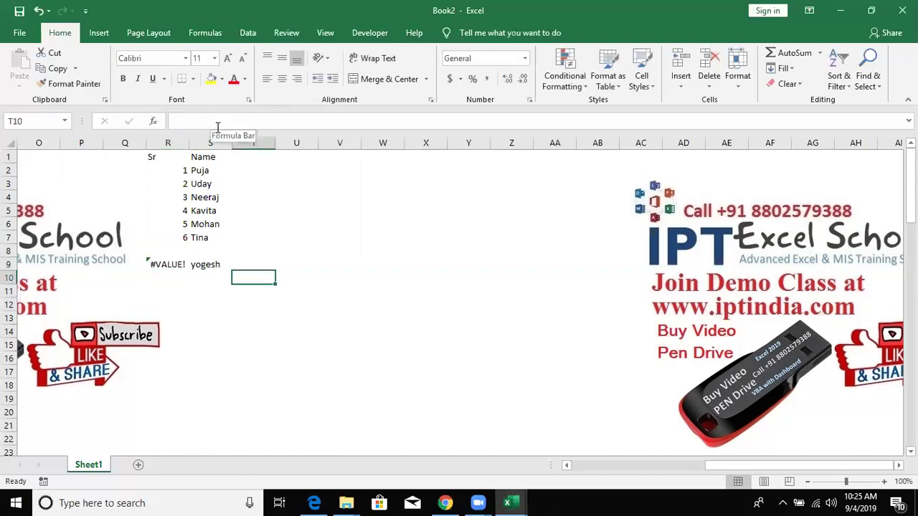
pyautogui.write('=T9+20')
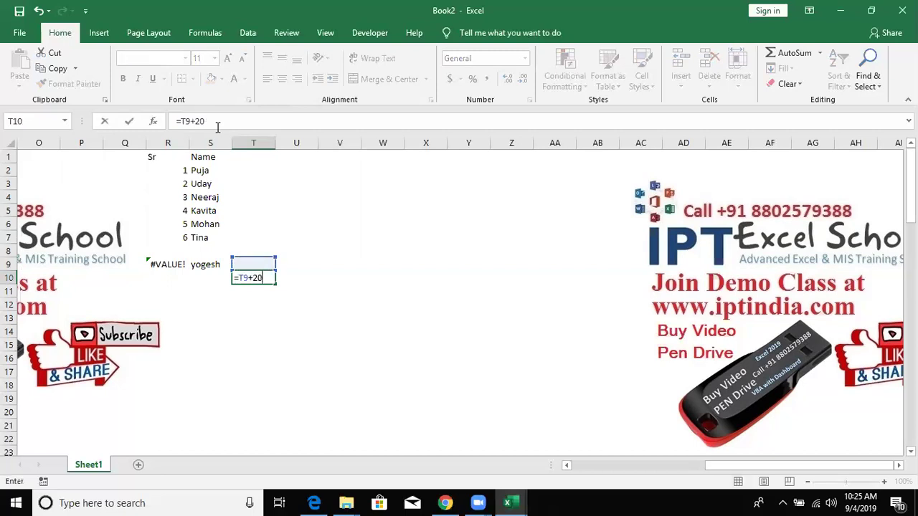
pyautogui.press('Return')
pyautogui.press('Up')
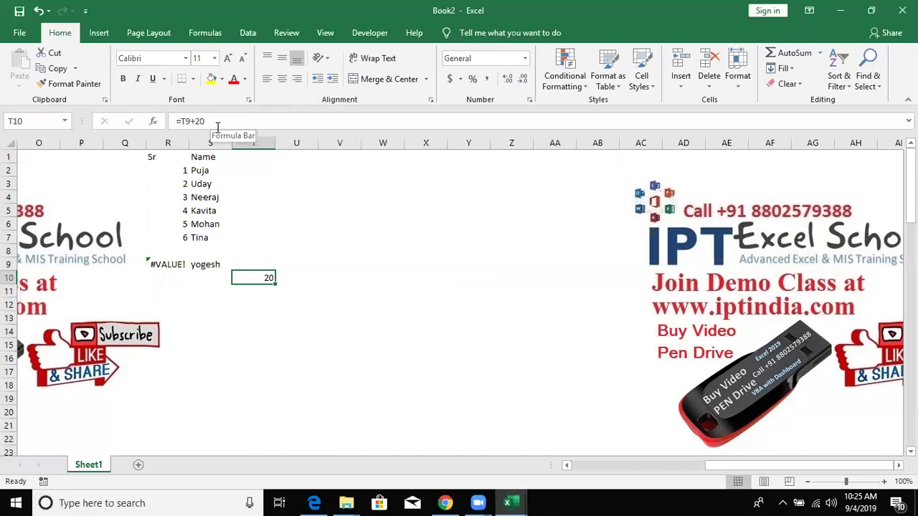
# - Open R9's =IF(S9=0,"",R8+1) formula in the cell to see its colour-coded references
pyautogui.click(794, 501)
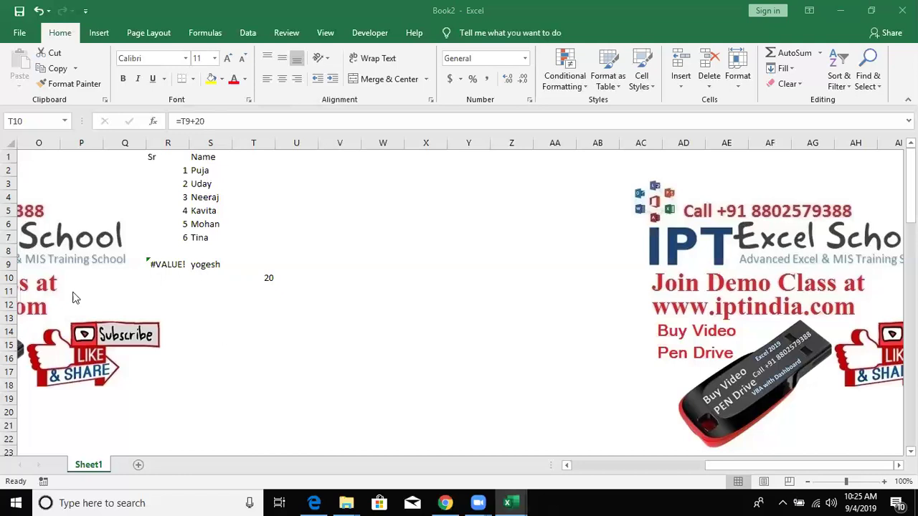
pyautogui.doubleClick(164, 266)
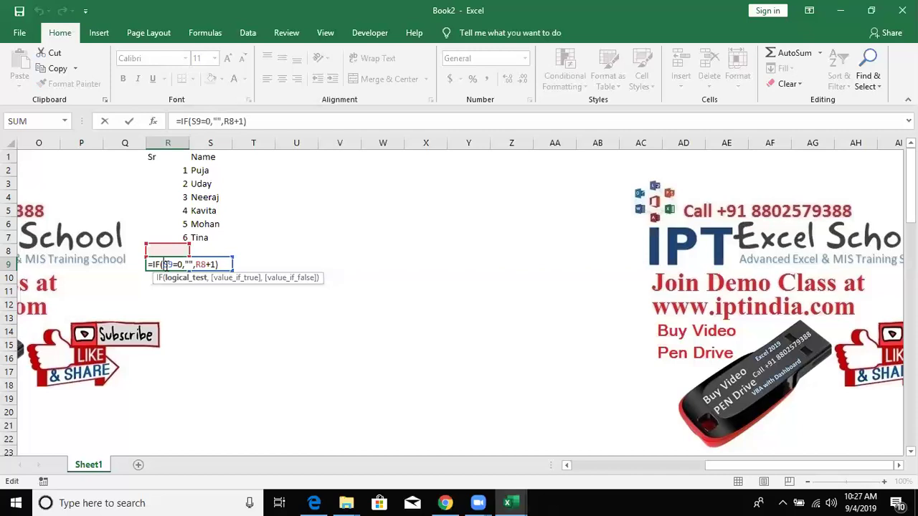
# - Highlight the "" argument in R9's formula, close it unchanged, and select T2
pyautogui.doubleClick(188, 264)
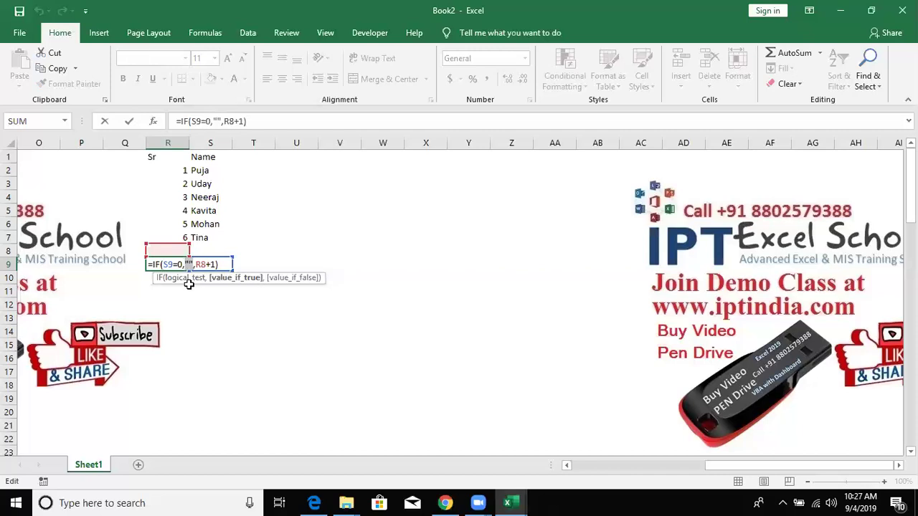
pyautogui.click(188, 264)
pyautogui.moveTo(184, 265); pyautogui.dragTo(217, 264)
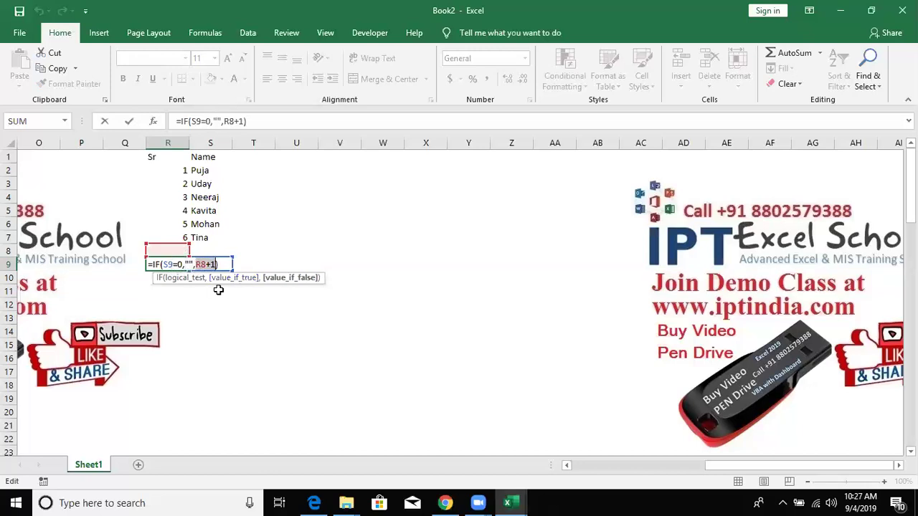
pyautogui.press('Return')
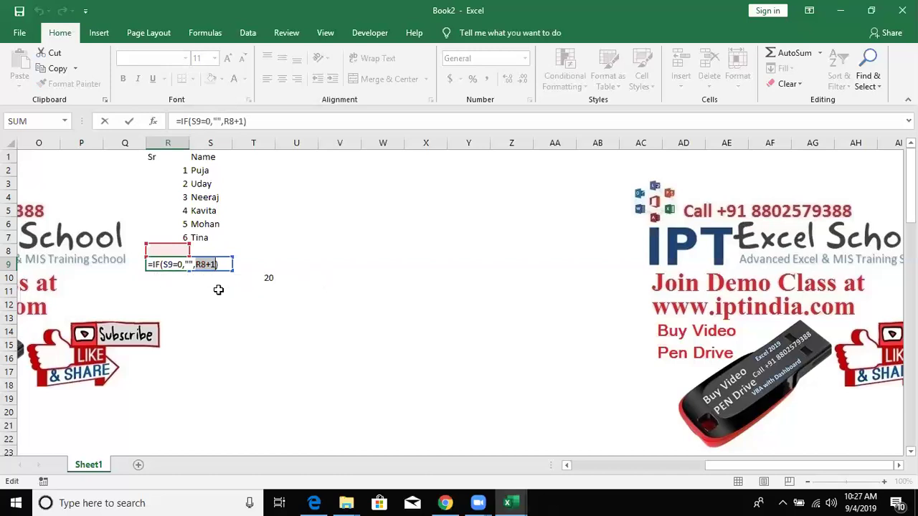
pyautogui.click(279, 278)
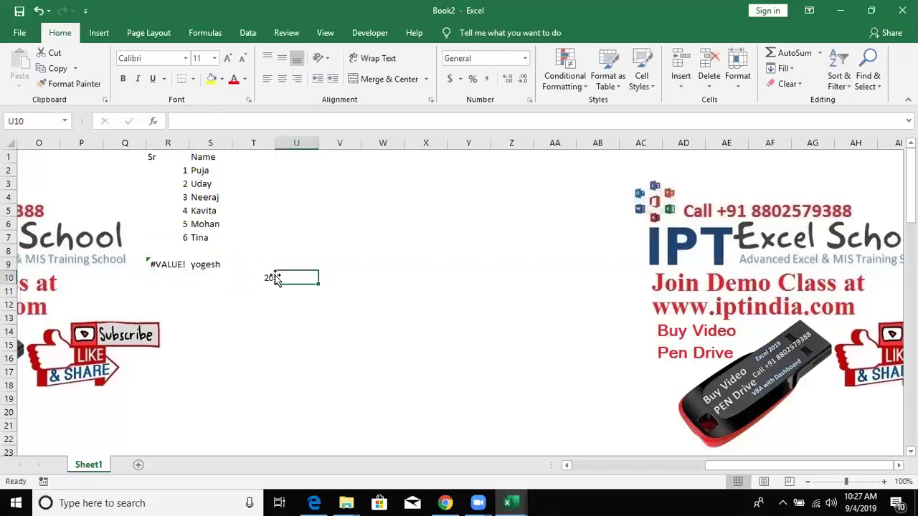
pyautogui.click(244, 172)
# - Enter =IF(S2=0,"",MAX($T$1:T1)+1) in T2 with the range start made absolute
pyautogui.write('=if')
pyautogui.press('Tab')
pyautogui.press('Left')
pyautogui.press('Left')
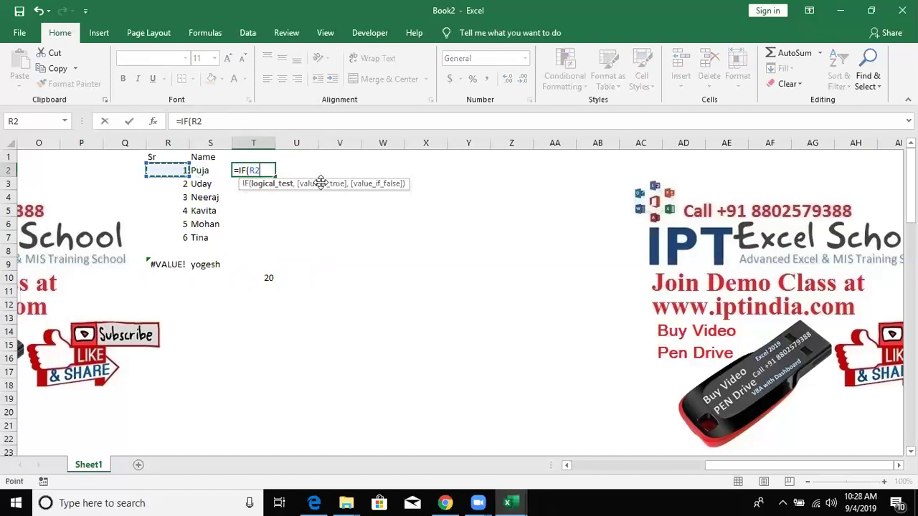
pyautogui.press('Right')
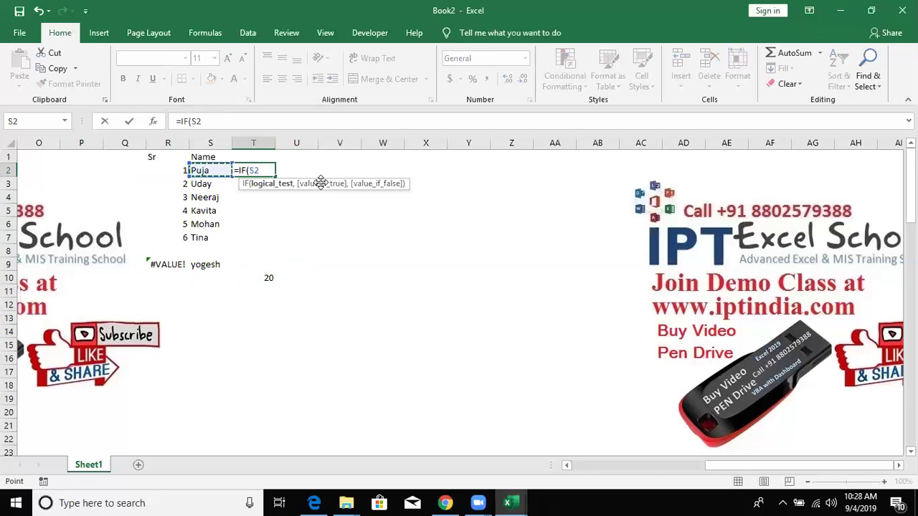
pyautogui.write('=0')
pyautogui.write(',"",max')
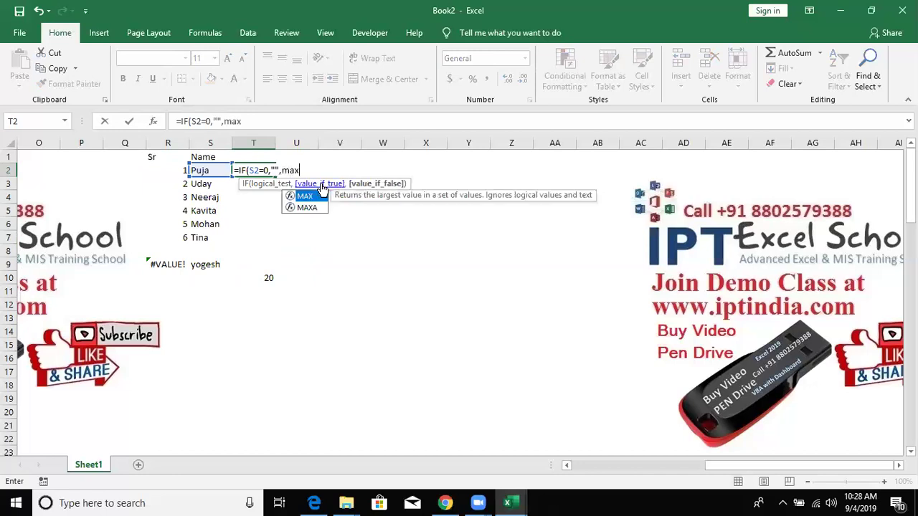
pyautogui.press('Tab')
pyautogui.press('Up')
pyautogui.press('F8')
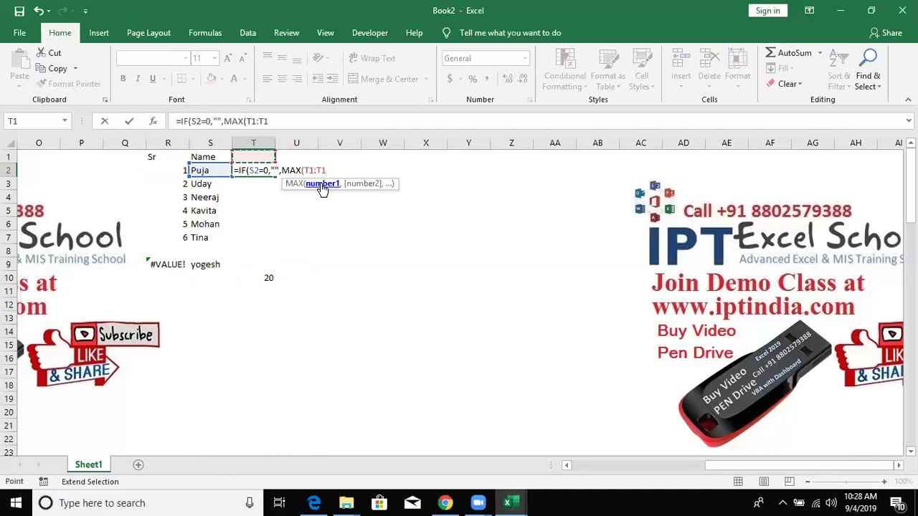
pyautogui.write(')+1)')
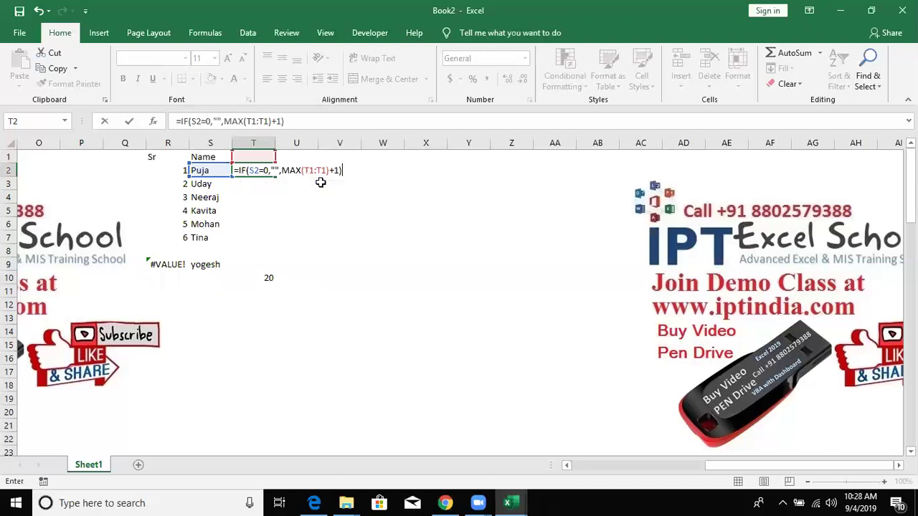
pyautogui.hotkey('ctrl', 'Return')
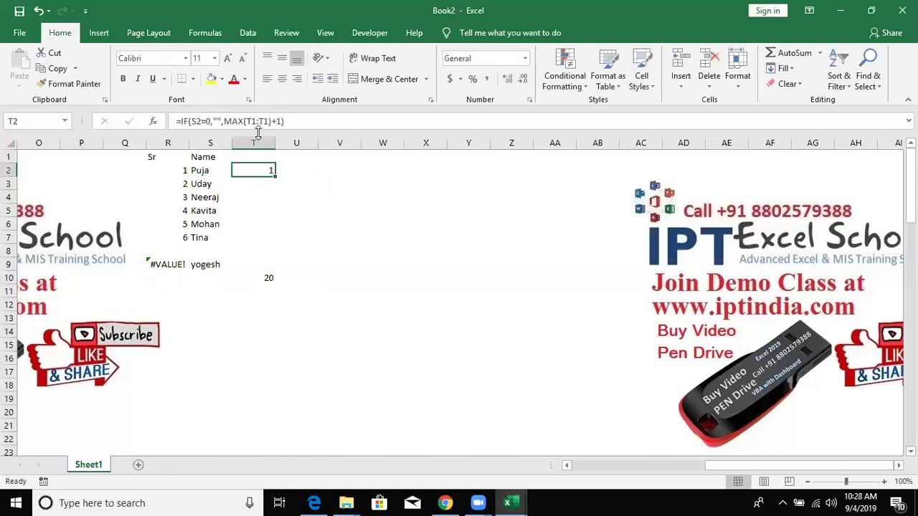
pyautogui.click(252, 122)
pyautogui.press('F4')
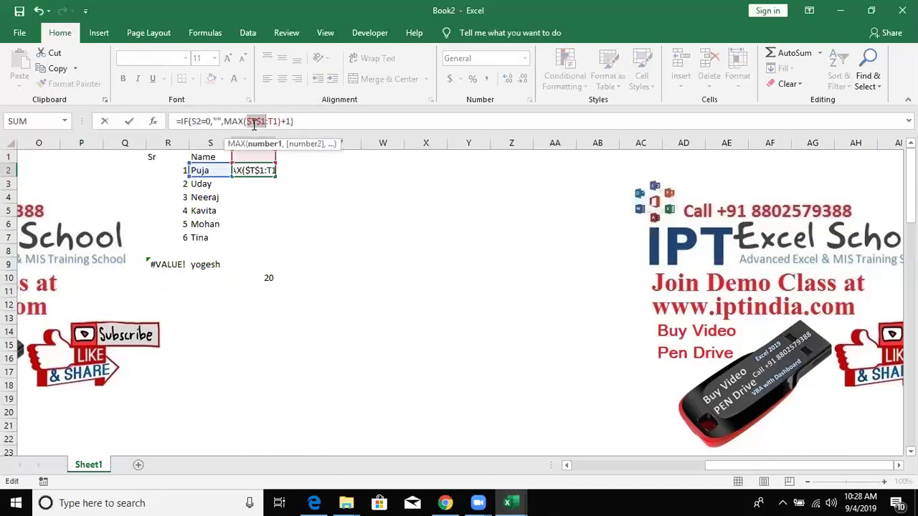
pyautogui.hotkey('ctrl', 'Return')
# - Fill the IF+MAX formula into T2:T7, check T4's copy, and drag it toward row 12
pyautogui.hotkey('shift', 'Down')
pyautogui.hotkey('shift', 'Down')
pyautogui.hotkey('shift', 'Down')
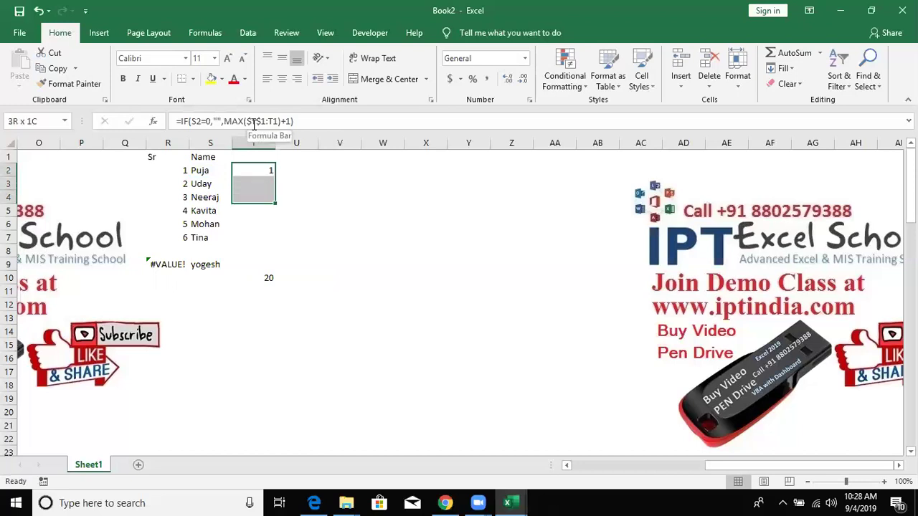
pyautogui.click(252, 124)
pyautogui.hotkey('ctrl', 'Return')
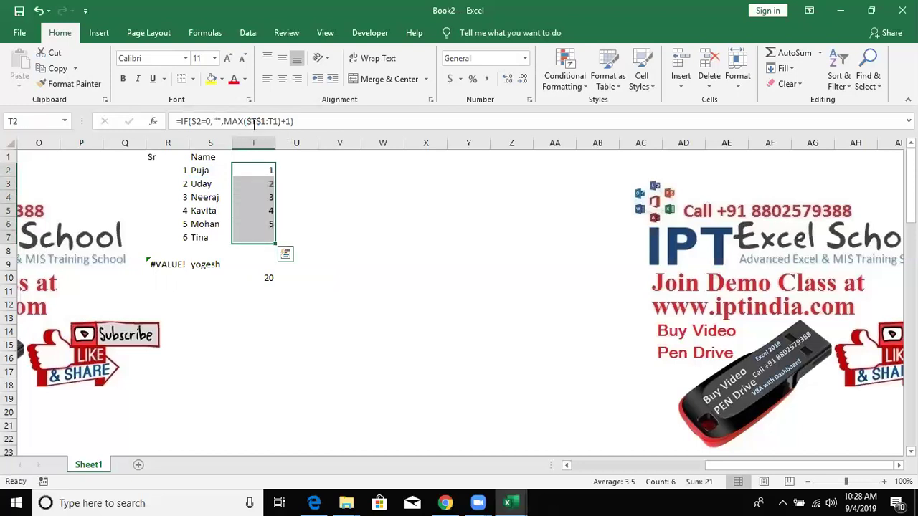
pyautogui.doubleClick(271, 201)
pyautogui.click(268, 241)
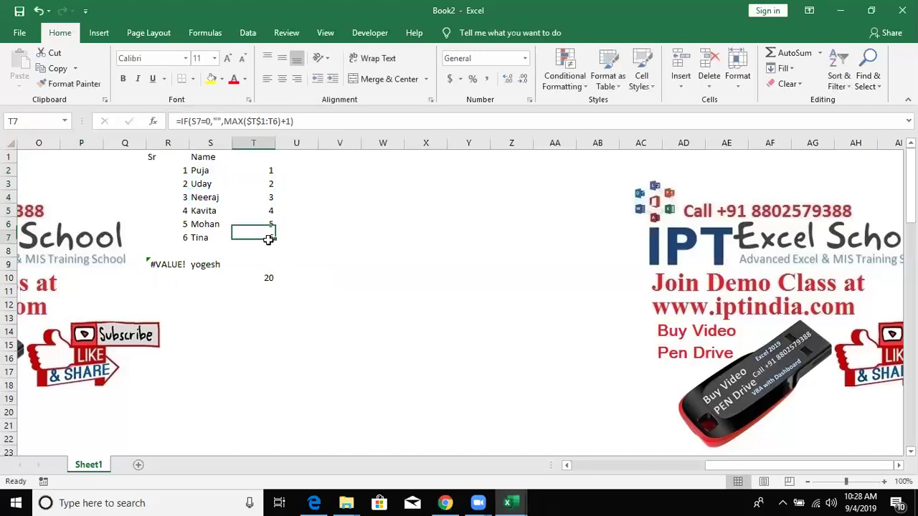
pyautogui.moveTo(276, 244); pyautogui.dragTo(278, 324)
# - Inspect T9's copied formula showing 7 beside yogesh, then reopen T2's formula
pyautogui.doubleClick(255, 264)
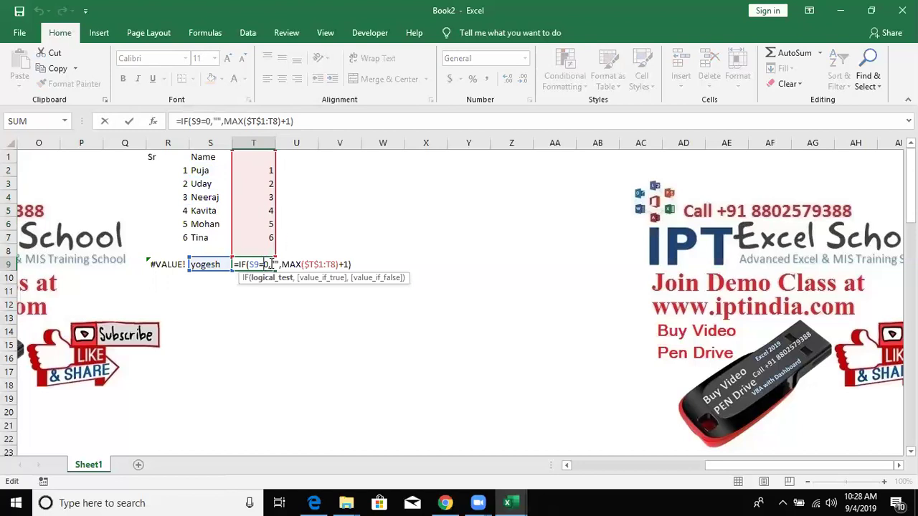
pyautogui.moveTo(272, 264); pyautogui.dragTo(280, 265)
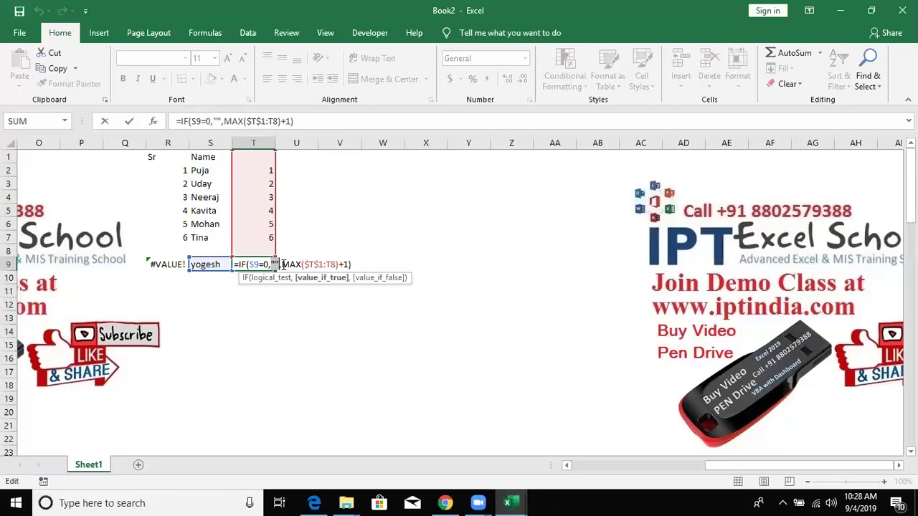
pyautogui.hotkey('ctrl', 'Return')
pyautogui.press('Up')
pyautogui.press('Up')
pyautogui.press('Up')
pyautogui.press('Up')
pyautogui.press('Up')
pyautogui.press('Up')
pyautogui.press('Up')
pyautogui.press('F2')
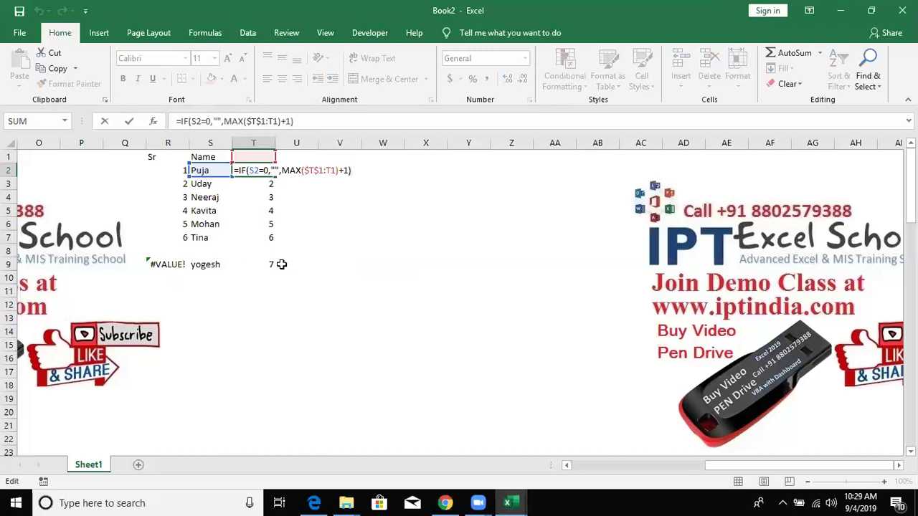
# - Enter =MAX(T2:T9) in U3, showing 7, and review its highlighted range
pyautogui.press('Return')
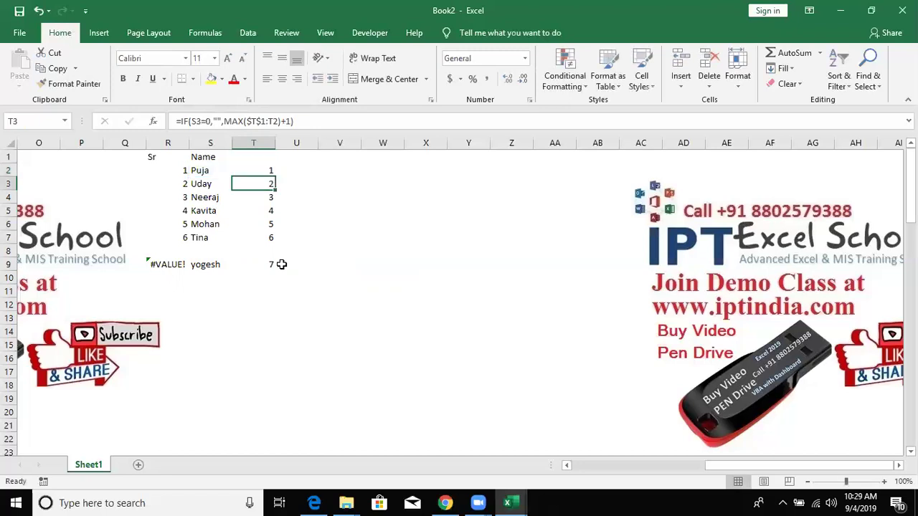
pyautogui.press('Right')
pyautogui.write('=')
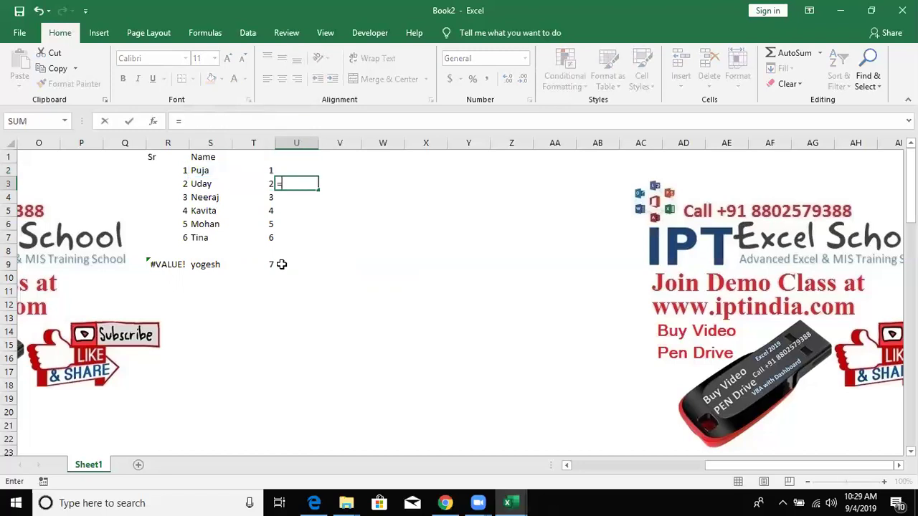
pyautogui.write('MAX(')
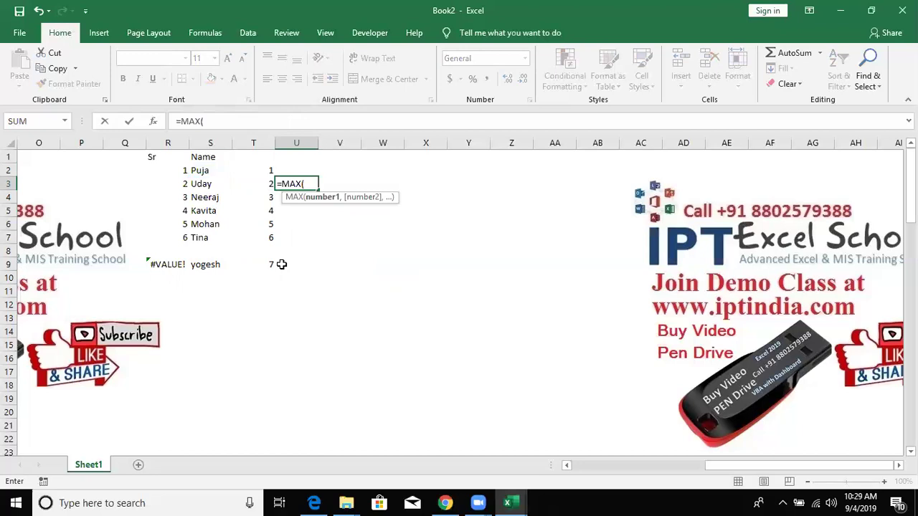
pyautogui.press('Left')
pyautogui.press('Up')
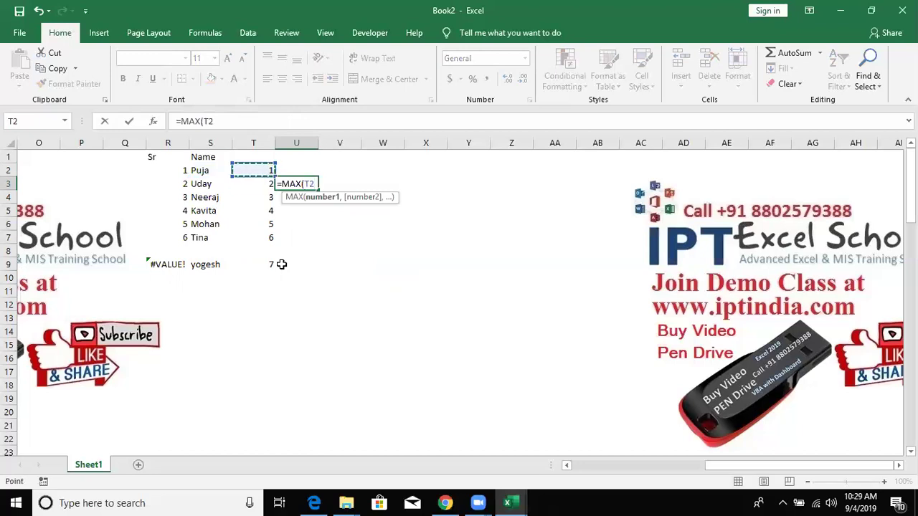
pyautogui.hotkey('shift', 'Down')
pyautogui.hotkey('shift', 'Down')
pyautogui.hotkey('shift', 'Down')
pyautogui.hotkey('shift', 'Down')
pyautogui.hotkey('shift', 'Down')
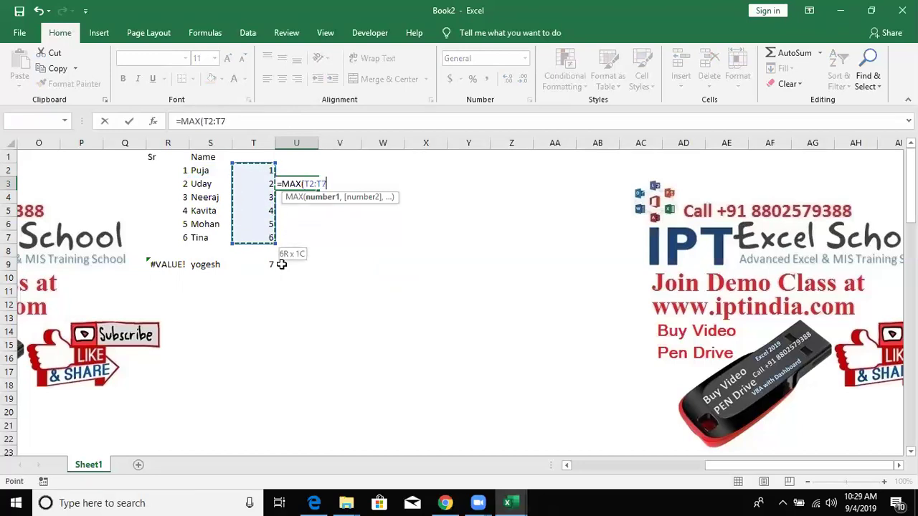
pyautogui.hotkey('shift', 'Down')
pyautogui.hotkey('shift', 'Down')
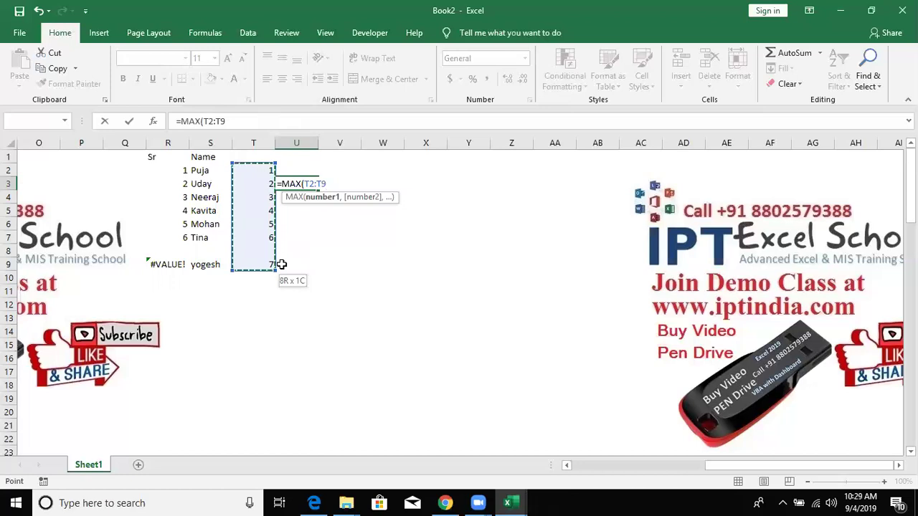
pyautogui.write(')')
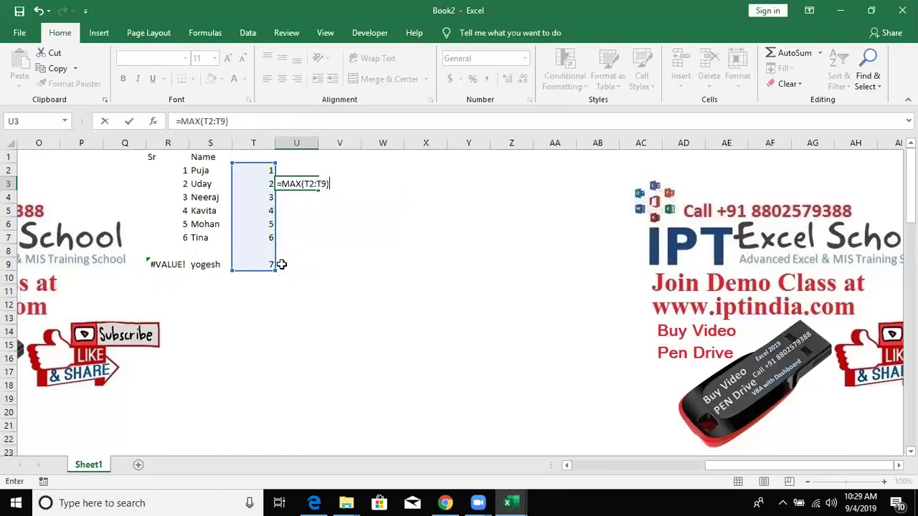
pyautogui.press('Return')
pyautogui.press('Up')
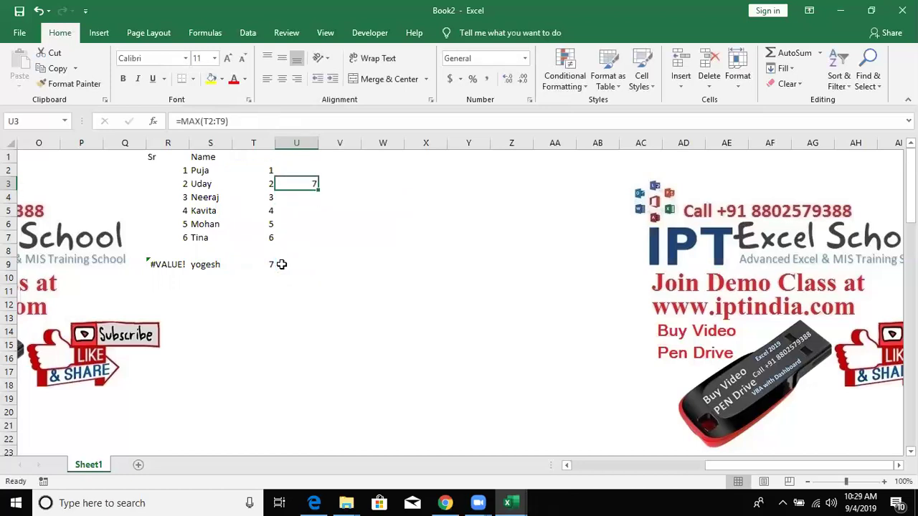
pyautogui.press('F2')
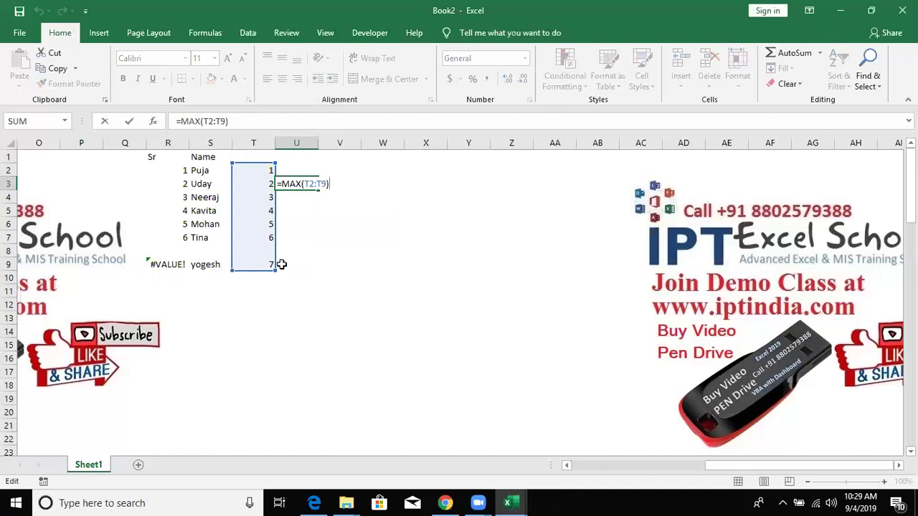
pyautogui.hotkey('ctrl', 'Return')
pyautogui.press('Left')
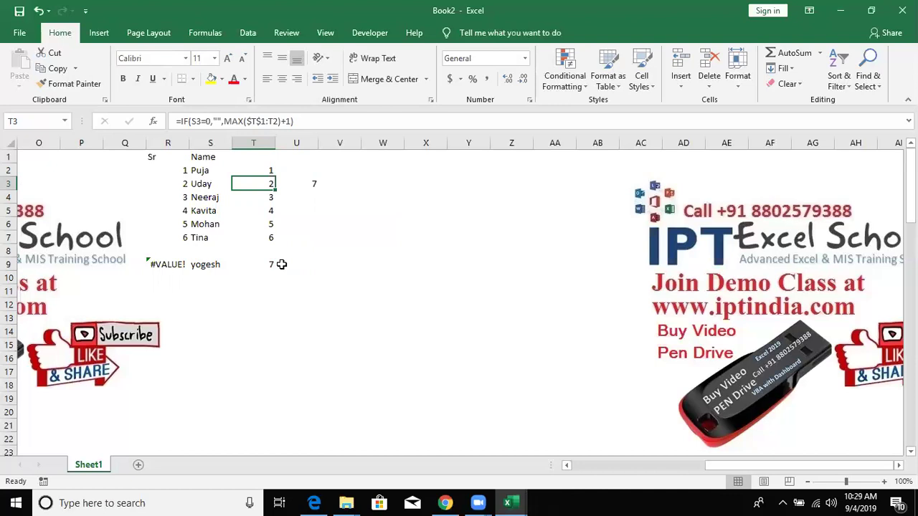
pyautogui.press('F2')
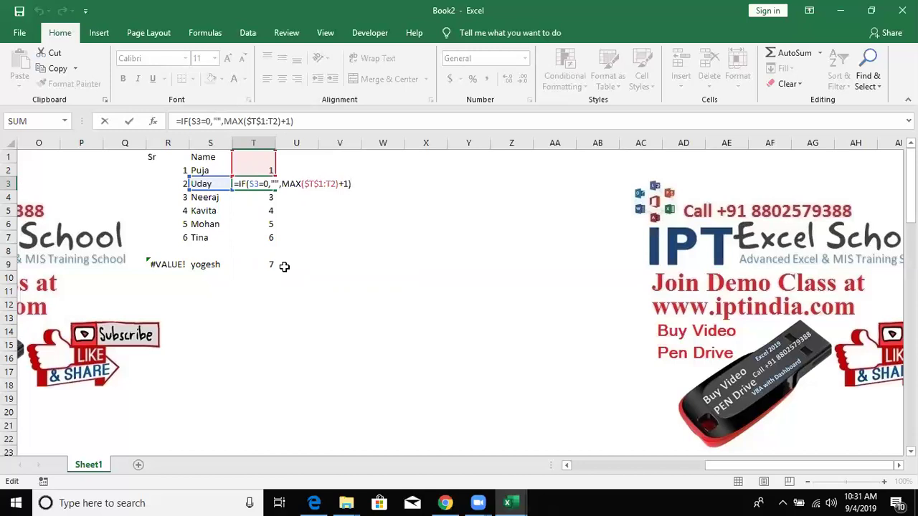
# - Step through T3's formula with Evaluate Formula, confirming it returns 2
pyautogui.press('Return')
pyautogui.press('Up')
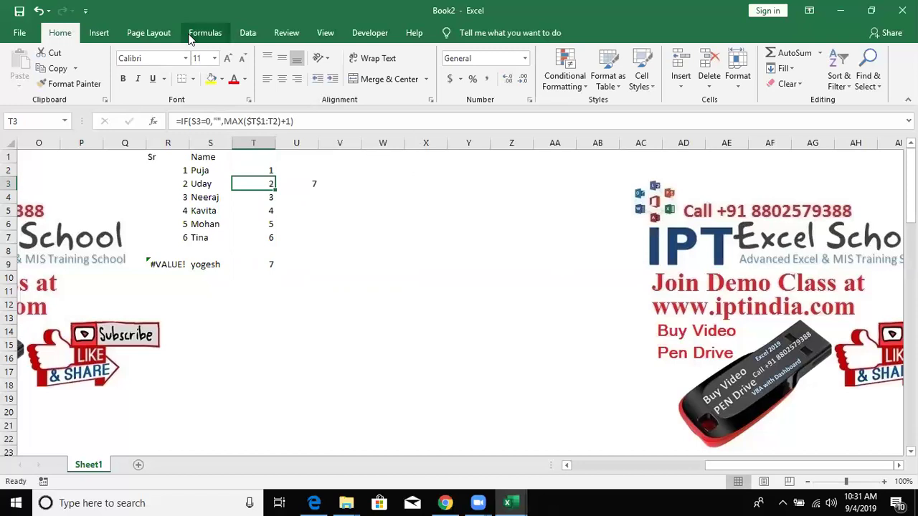
pyautogui.click(205, 33)
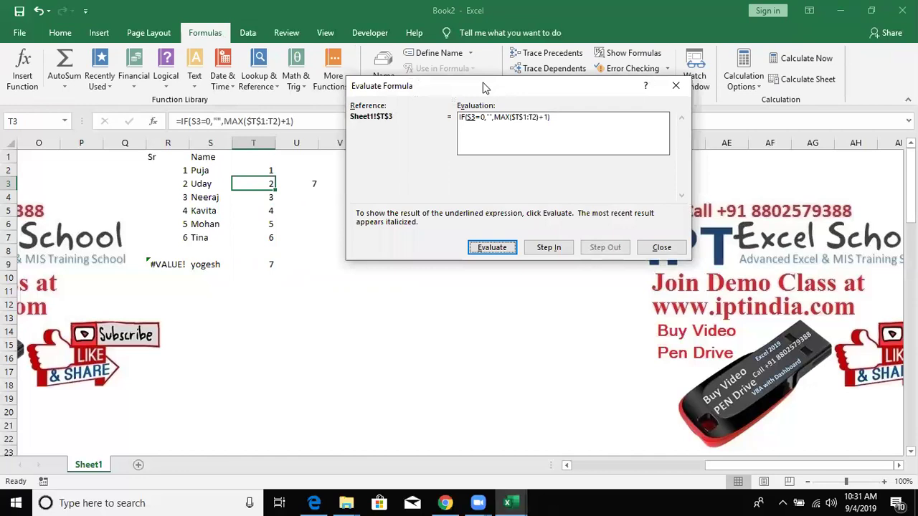
pyautogui.moveTo(483, 87); pyautogui.dragTo(433, 79)
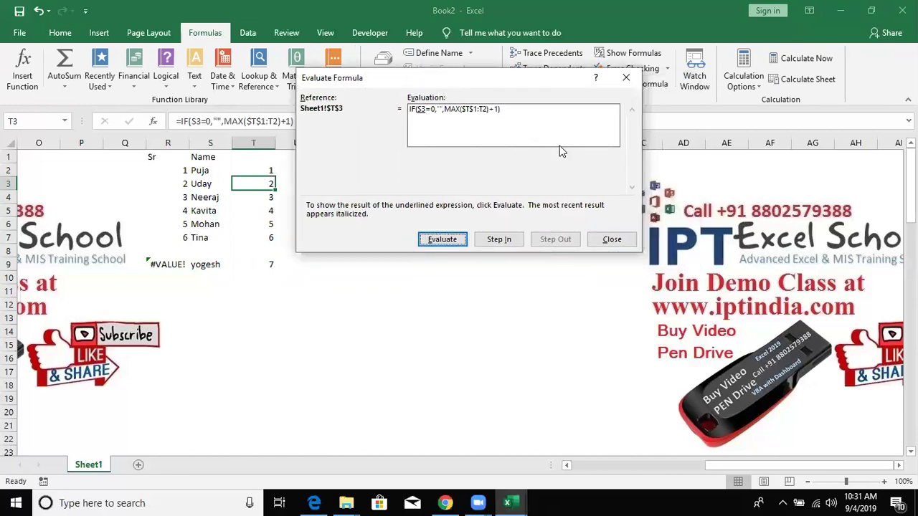
pyautogui.click(445, 245)
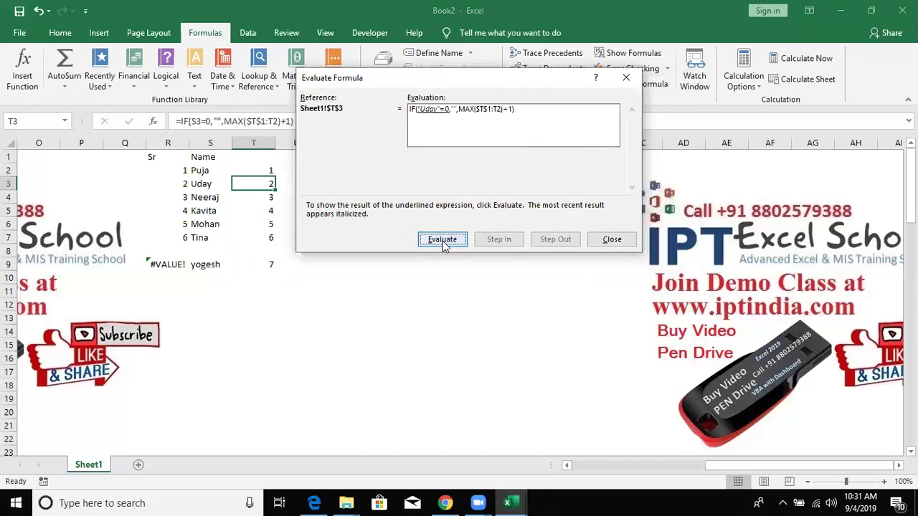
pyautogui.click(444, 246)
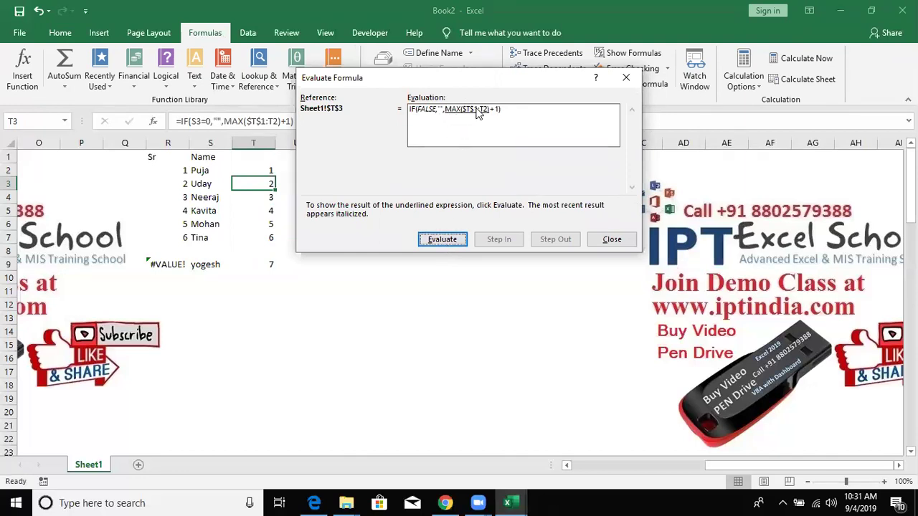
pyautogui.click(448, 244)
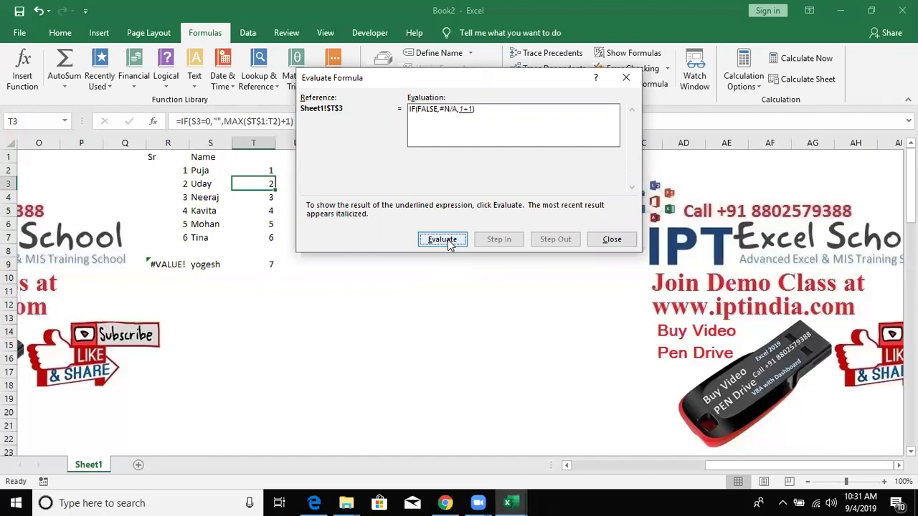
pyautogui.click(449, 244)
pyautogui.click(451, 243)
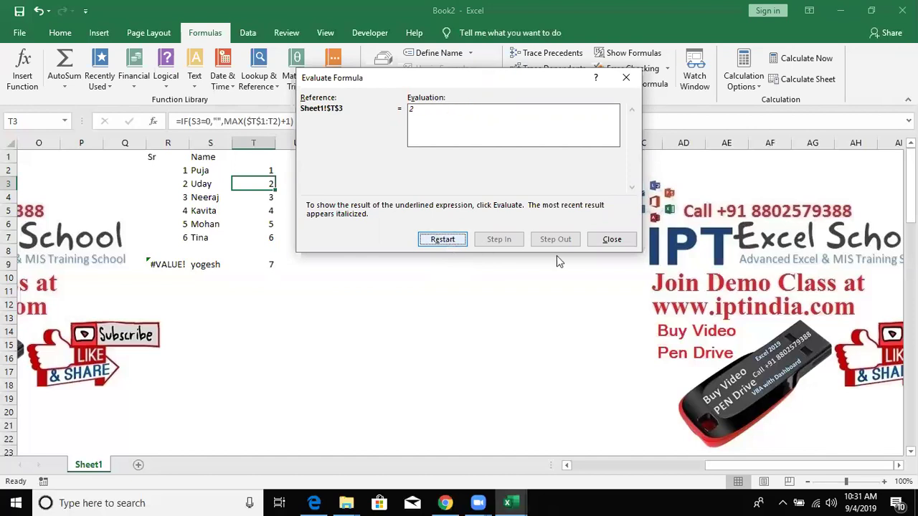
pyautogui.click(596, 239)
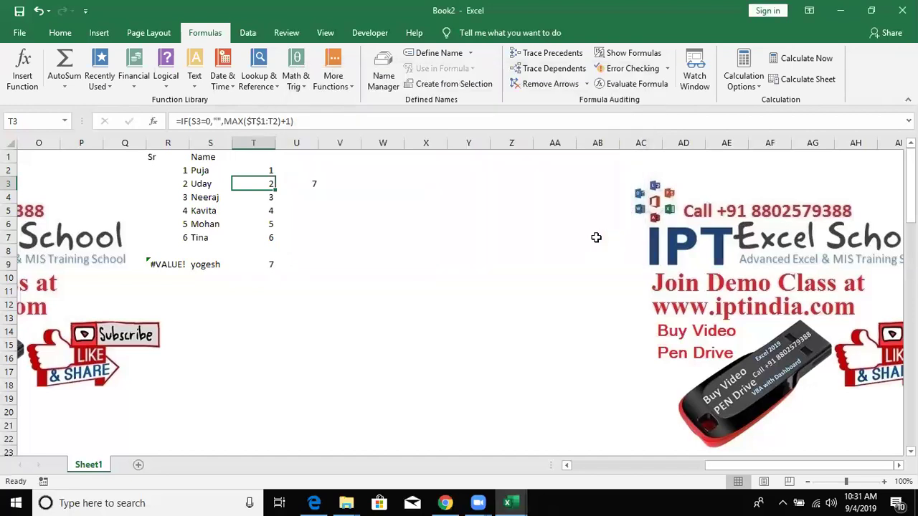
# - Evaluate T7's formula step by step, confirming it returns 6
pyautogui.click(273, 238)
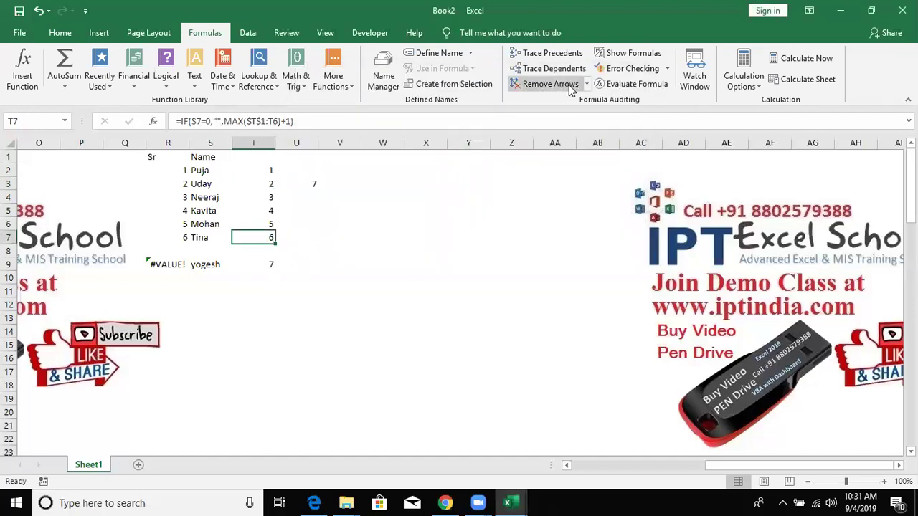
pyautogui.click(599, 86)
pyautogui.click(445, 243)
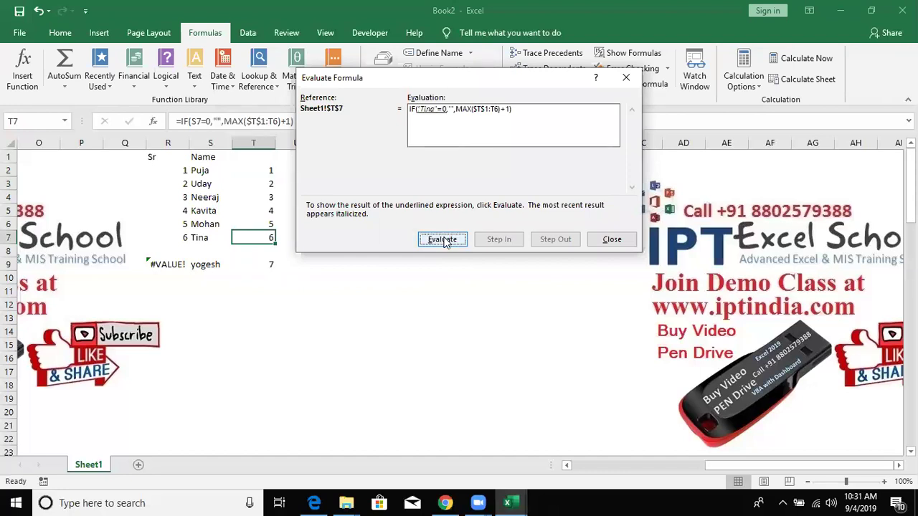
pyautogui.click(445, 243)
pyautogui.click(444, 242)
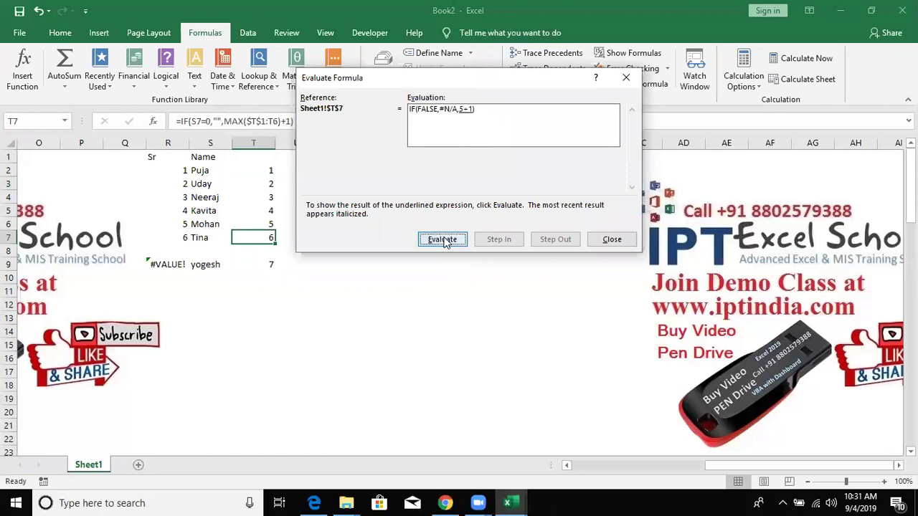
pyautogui.click(445, 243)
pyautogui.click(445, 242)
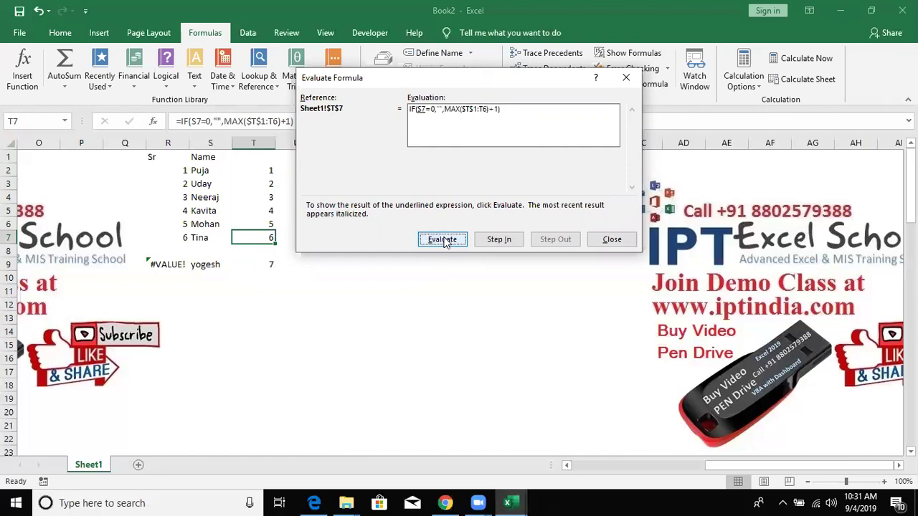
pyautogui.click(609, 239)
# - Reopen T3's formula without changes, then open T2's formula for review
pyautogui.doubleClick(263, 184)
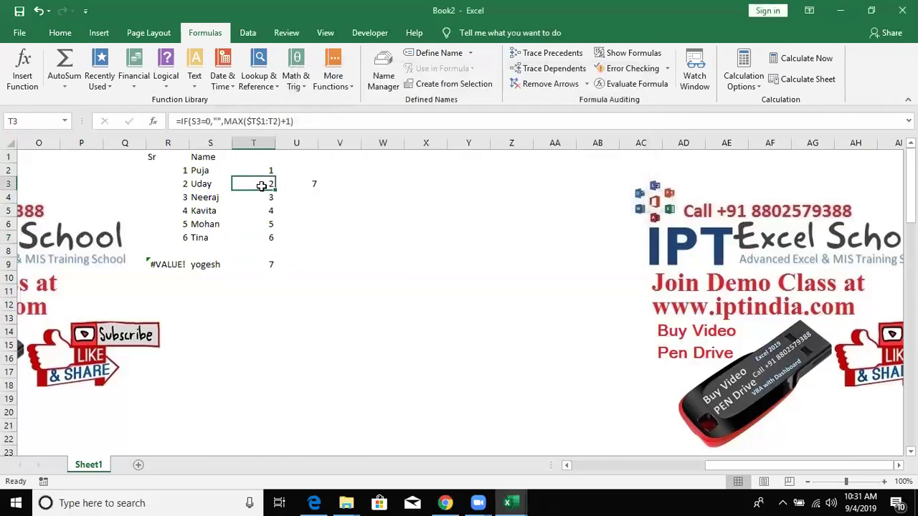
pyautogui.press('Escape')
pyautogui.press('Up')
pyautogui.press('F2')
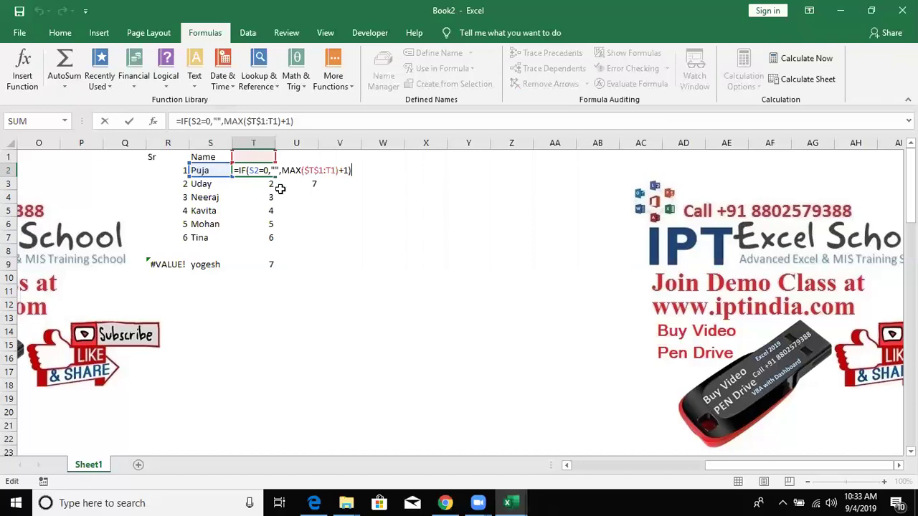
# - Commit T2's serial-number formula and enter 0 in T1
pyautogui.press('Return')
pyautogui.press('Up')
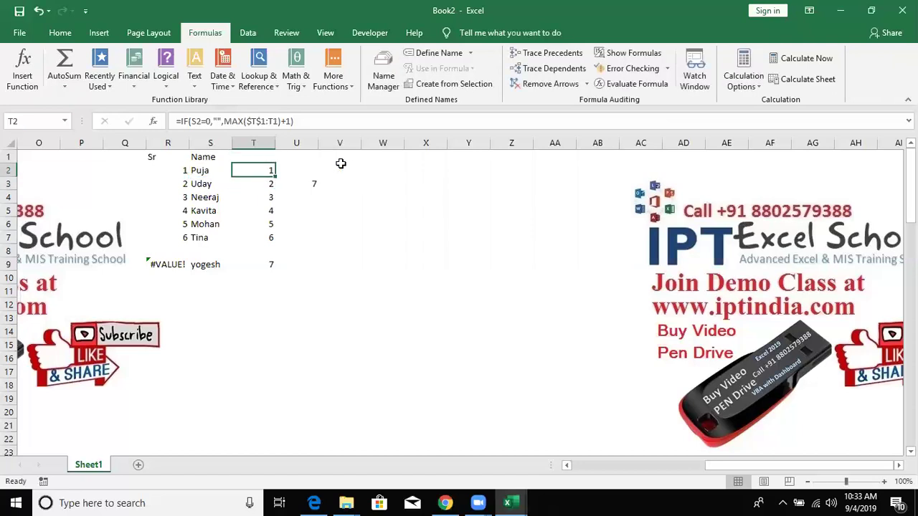
pyautogui.click(273, 156)
pyautogui.write('0')
pyautogui.press('Tab')
# - Evaluate MAX($T$1:T1) in T2's formula with F9, restore it, then review T3's formula
pyautogui.click(272, 158)
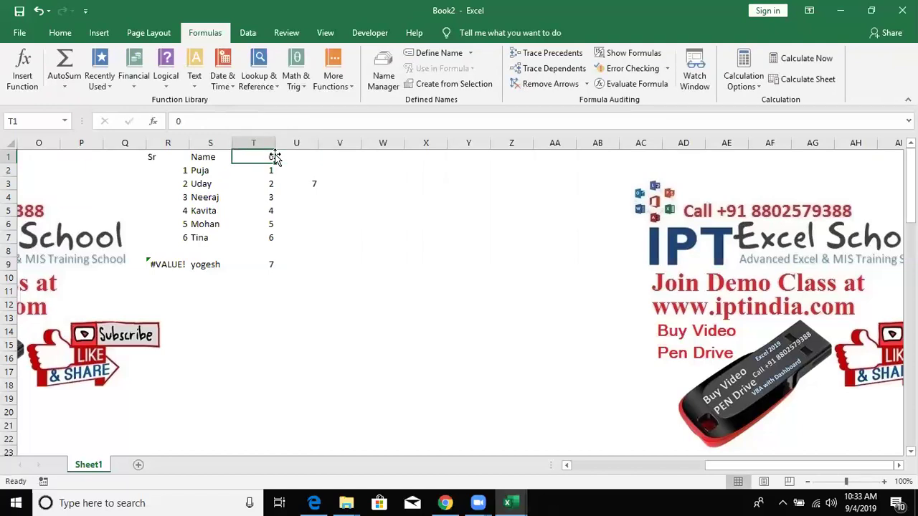
pyautogui.press('Down')
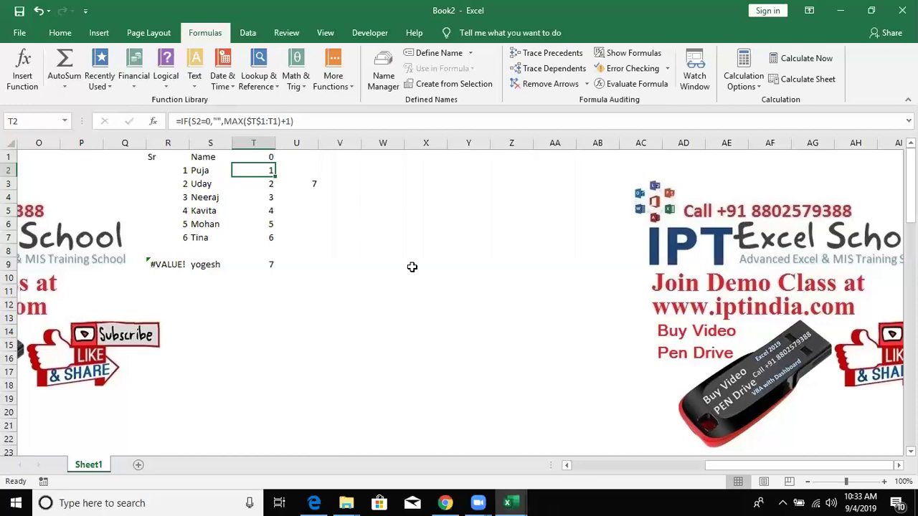
pyautogui.click(233, 122)
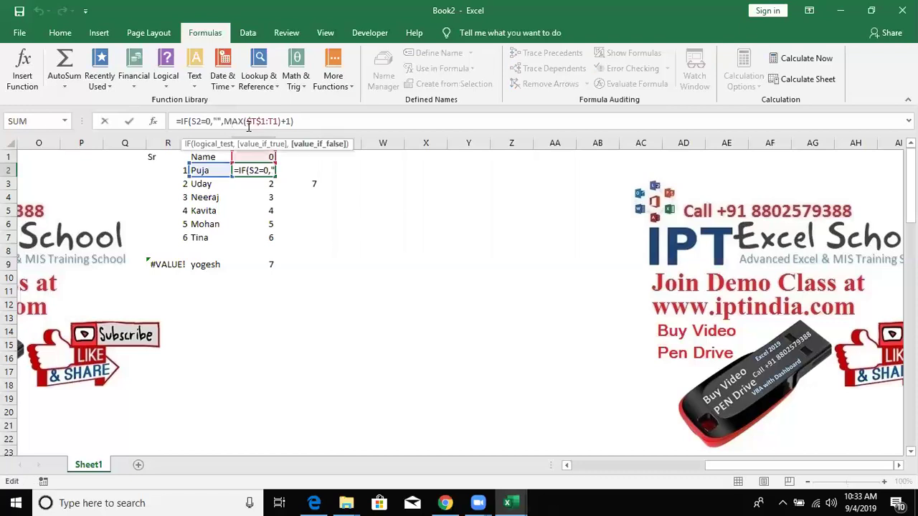
pyautogui.moveTo(224, 122); pyautogui.dragTo(249, 124)
pyautogui.hotkey('shift', 'Right')
pyautogui.hotkey('shift', 'Right')
pyautogui.hotkey('shift', 'Right')
pyautogui.hotkey('shift', 'Right')
pyautogui.hotkey('shift', 'Right')
pyautogui.hotkey('shift', 'Right')
pyautogui.hotkey('shift', 'Right')
pyautogui.hotkey('shift', 'Right')
pyautogui.press('F9')
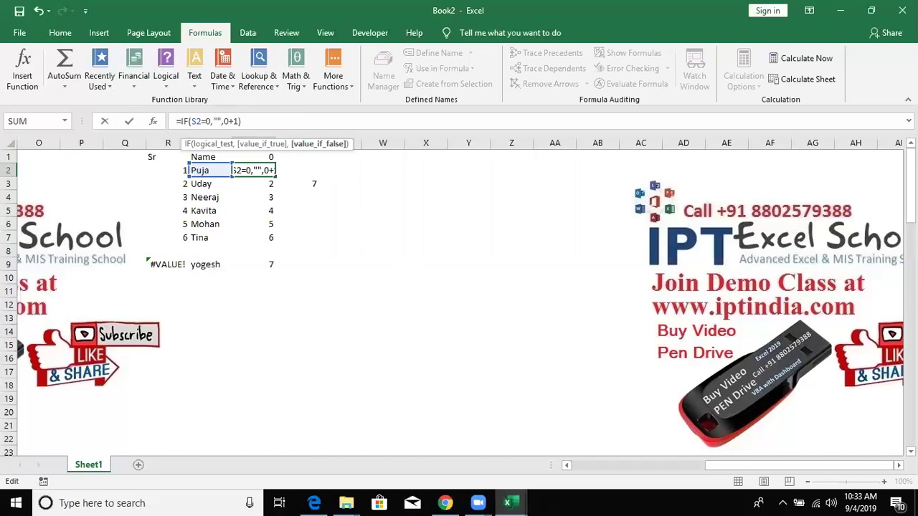
pyautogui.press('BackSpace')
pyautogui.write('MAX($T$1:T1)')
pyautogui.hotkey('ctrl', 'Return')
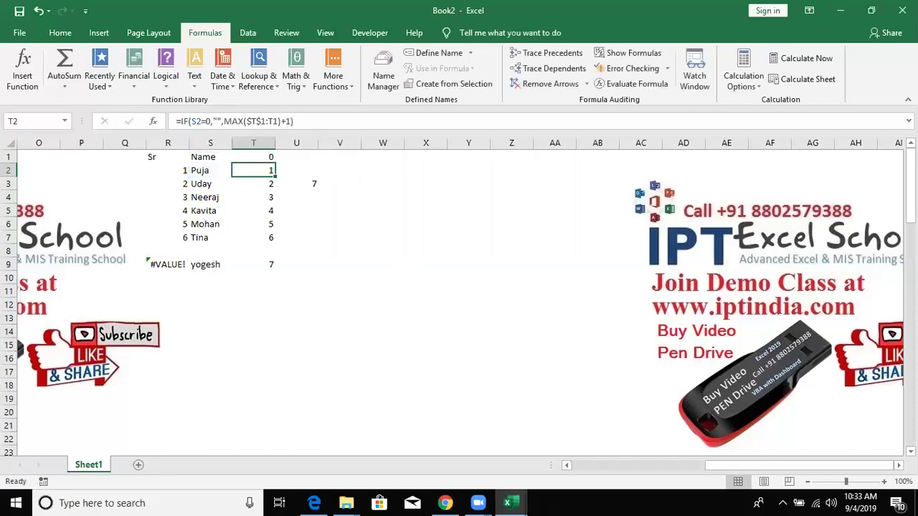
pyautogui.press('Down')
pyautogui.press('F2')
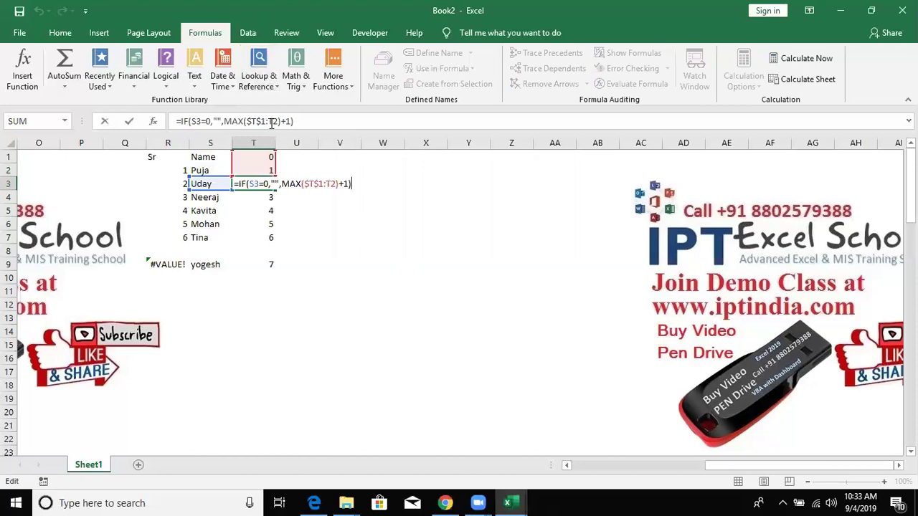
pyautogui.hotkey('ctrl', 'Return')
pyautogui.press('Up')
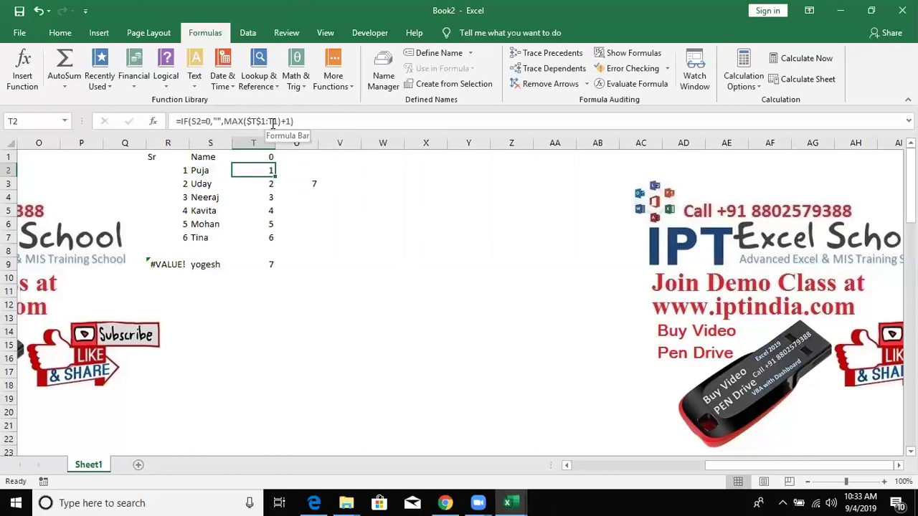
pyautogui.click(273, 122)
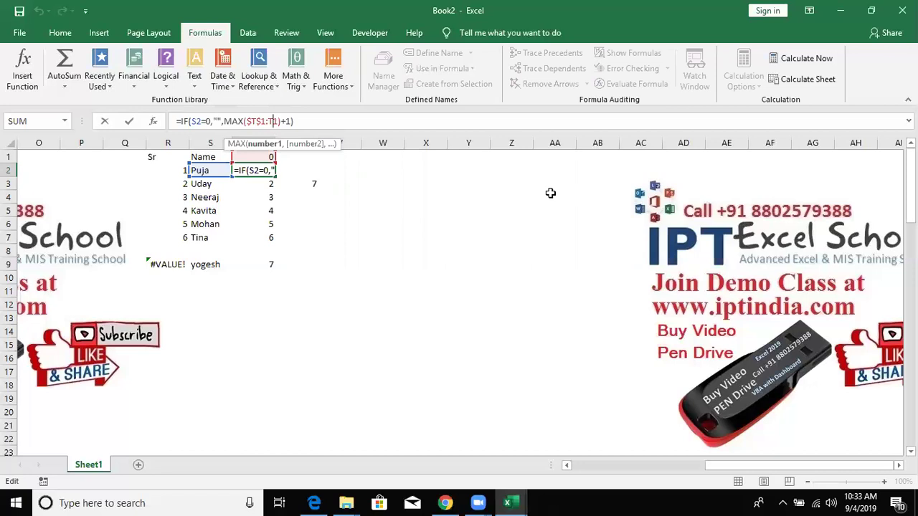
pyautogui.hotkey('ctrl', 'Return')
pyautogui.press('Down')
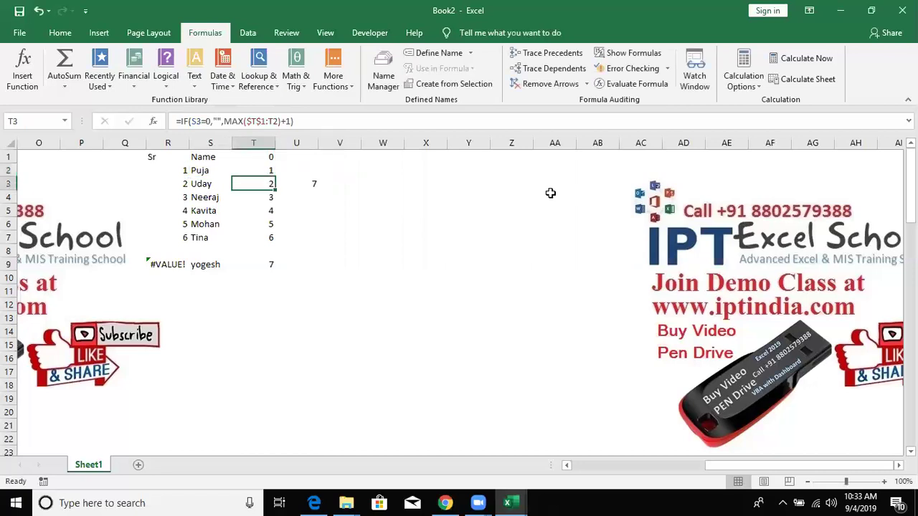
pyautogui.doubleClick(247, 183)
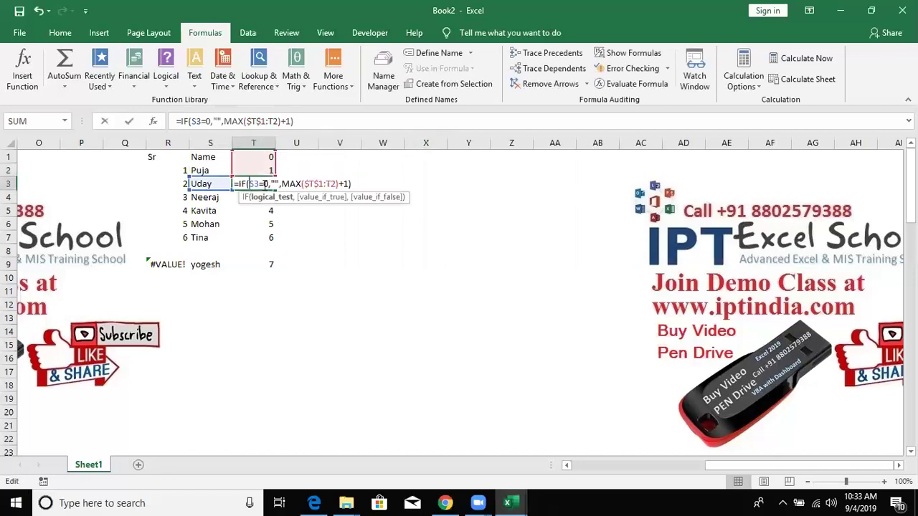
pyautogui.press('Right')
pyautogui.press('Right')
pyautogui.press('Right')
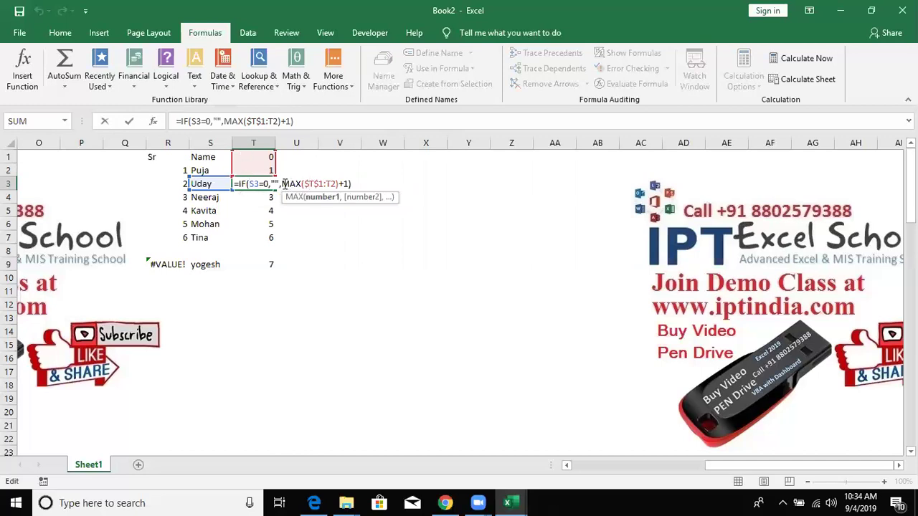
pyautogui.moveTo(281, 183); pyautogui.dragTo(337, 184)
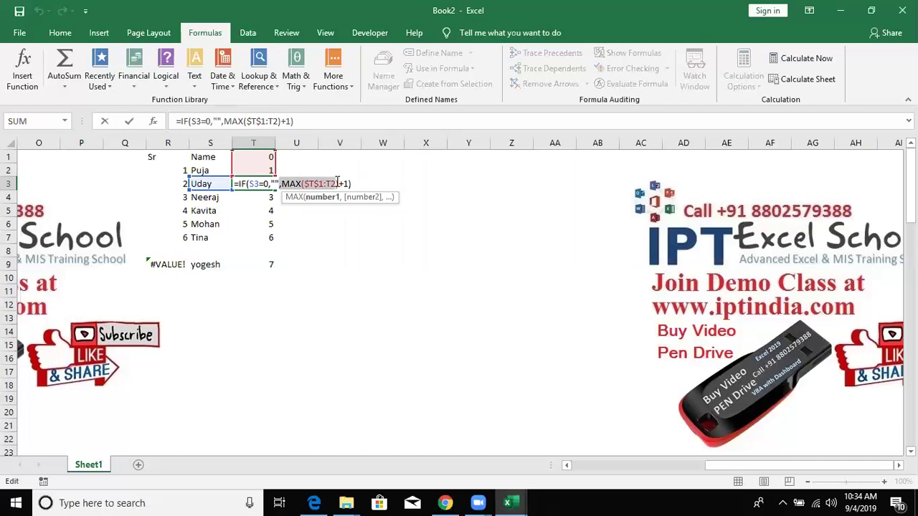
pyautogui.hotkey('shift', 'Right')
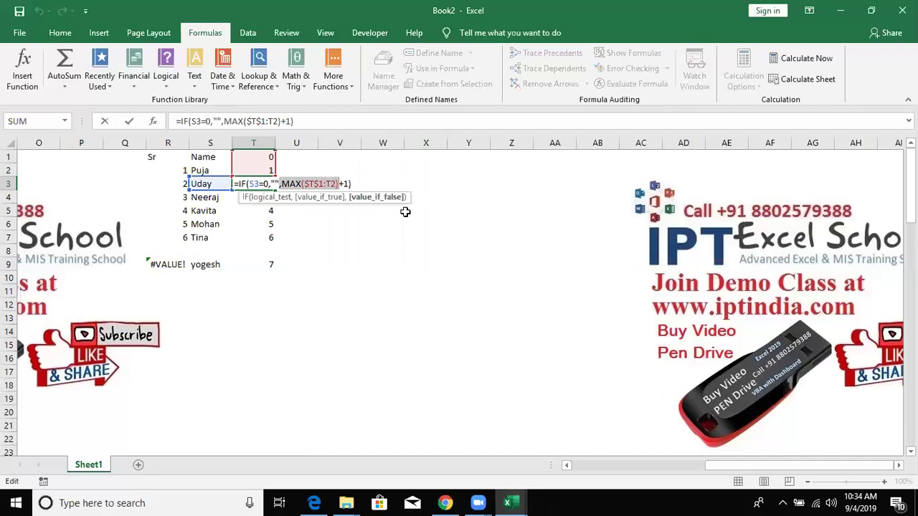
pyautogui.write('1')
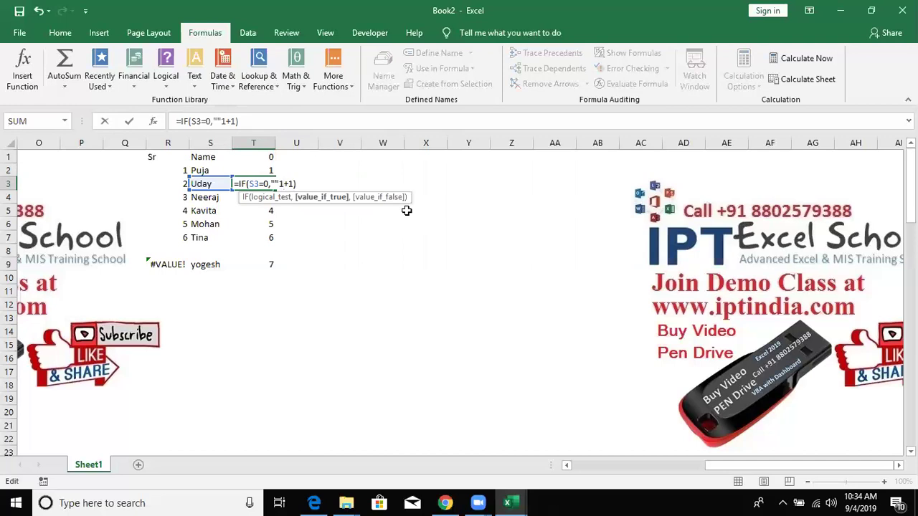
pyautogui.press('Escape')
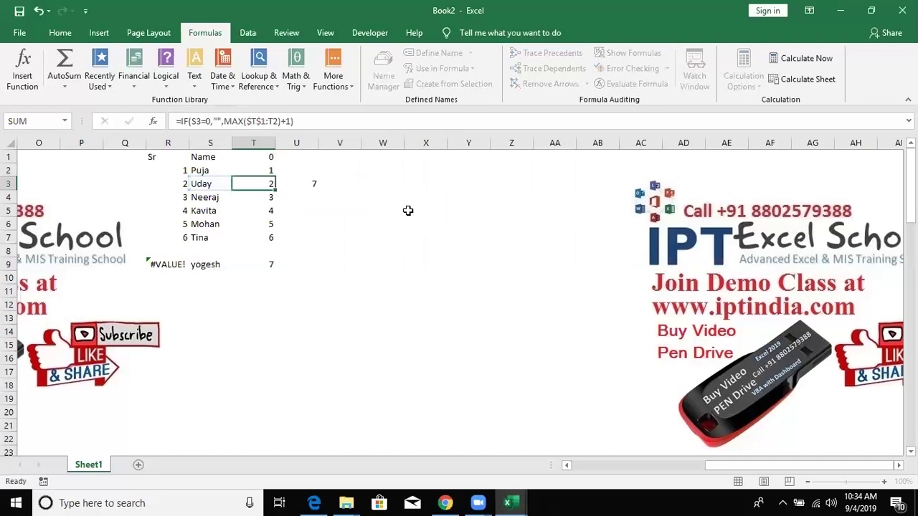
pyautogui.press('Down')
pyautogui.press('F2')
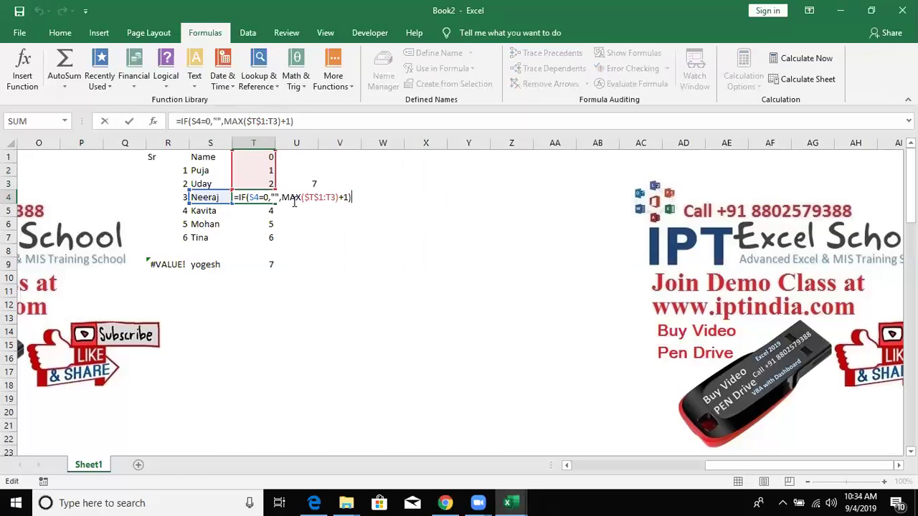
pyautogui.moveTo(281, 197); pyautogui.dragTo(340, 197)
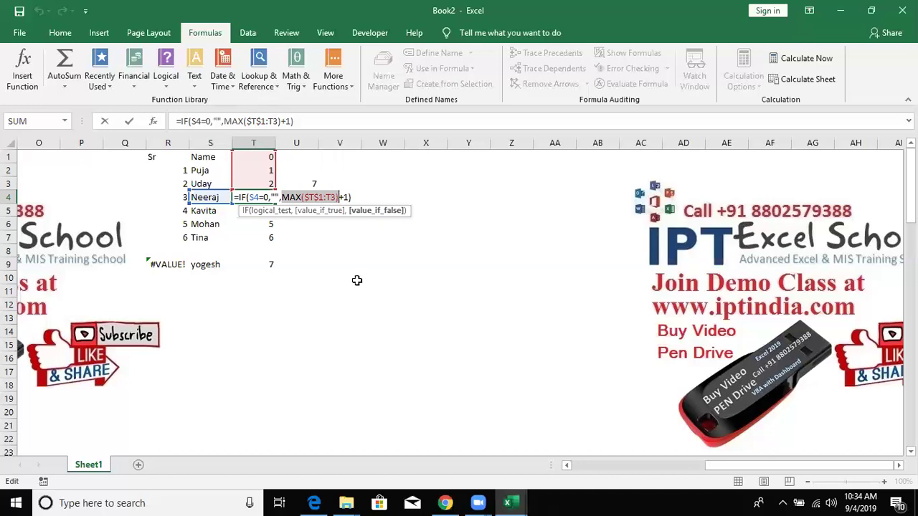
pyautogui.press('F9')
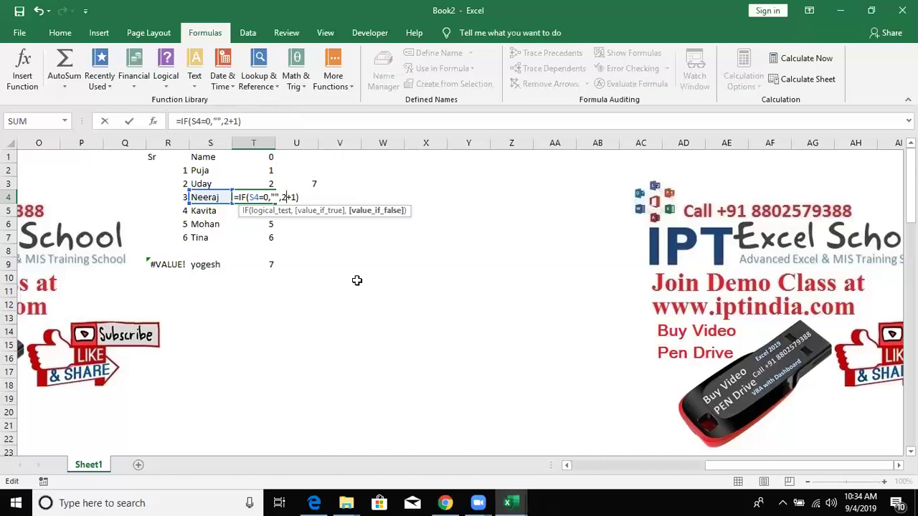
pyautogui.press('Escape')
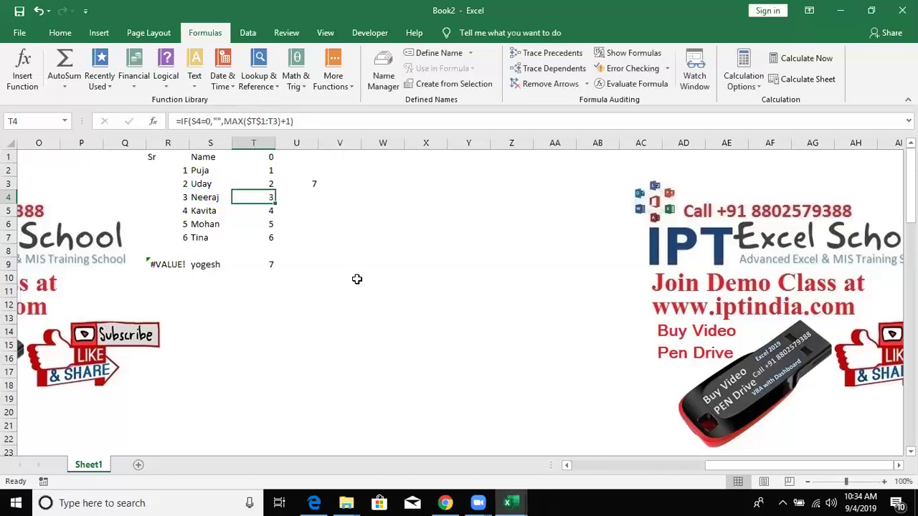
pyautogui.click(301, 186)
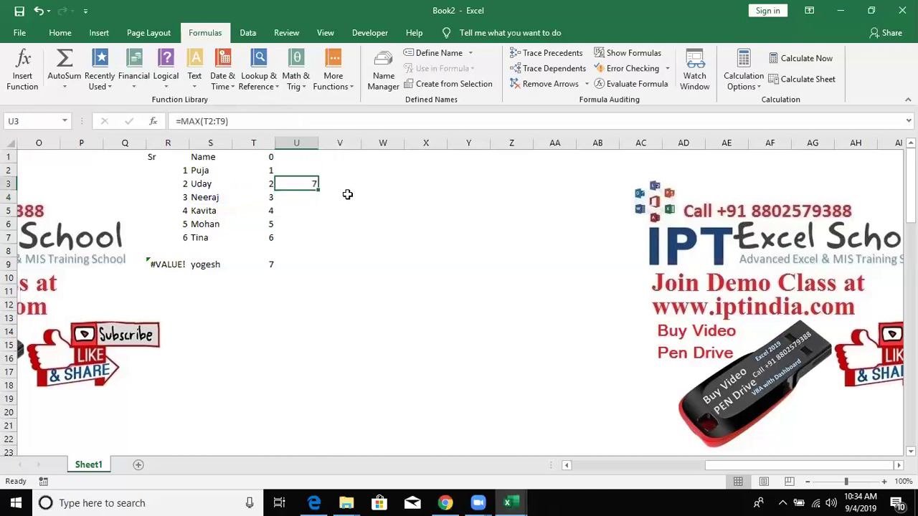
# - Clear U3's MAX result and type the header Sr in V1
pyautogui.press('Delete')
pyautogui.press('Right')
pyautogui.press('Up')
# - Type the label Last and move it into X1
pyautogui.press('Up')
pyautogui.write('Sr')
pyautogui.press('Return')
pyautogui.press('Right')
pyautogui.press('Up')
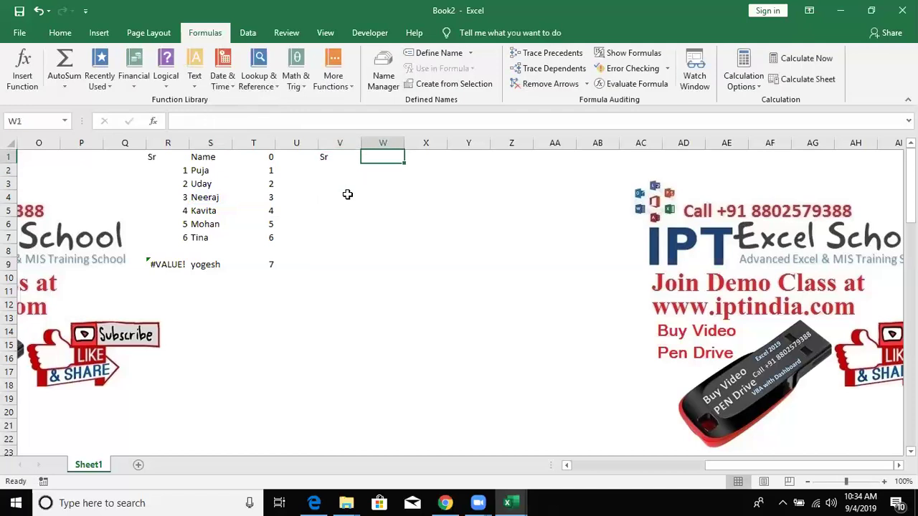
pyautogui.write('Last')
pyautogui.press('Tab')
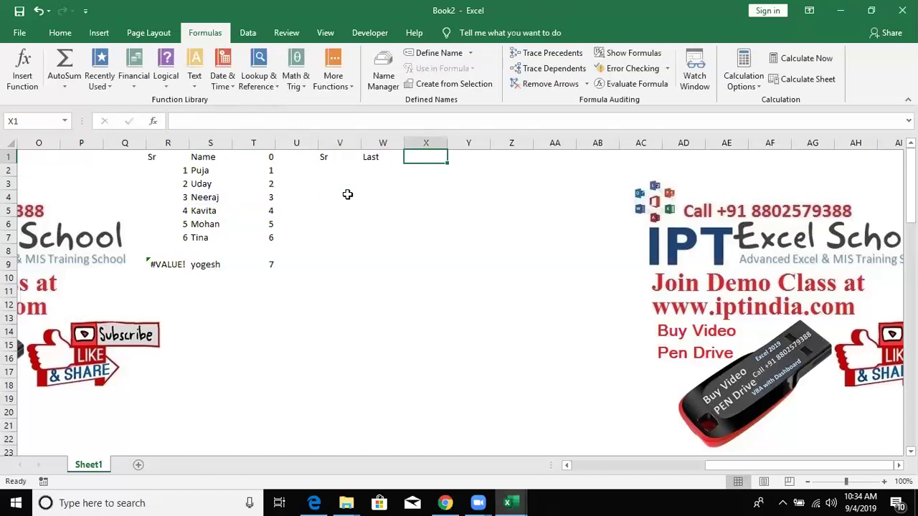
pyautogui.press('Left')
pyautogui.hotkey('ctrl', 'c')
pyautogui.press('Right')
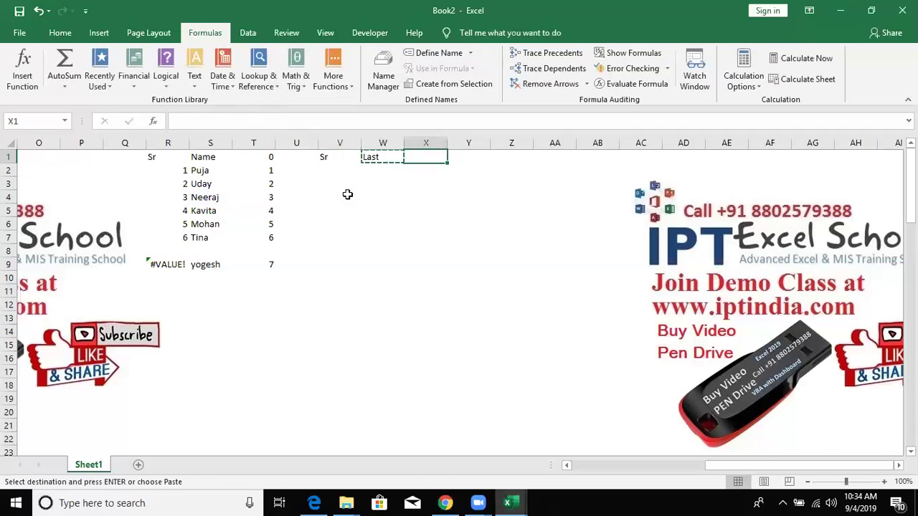
pyautogui.hotkey('ctrl', 'v')
# - Enter the limit 10 in Y1 and select V2:V6
pyautogui.press('Tab')
pyautogui.write('10')
pyautogui.press('Return')
pyautogui.press('Left')
pyautogui.press('Left')
pyautogui.hotkey('shift', 'Down')
pyautogui.hotkey('shift', 'Down')
pyautogui.hotkey('shift', 'Down')
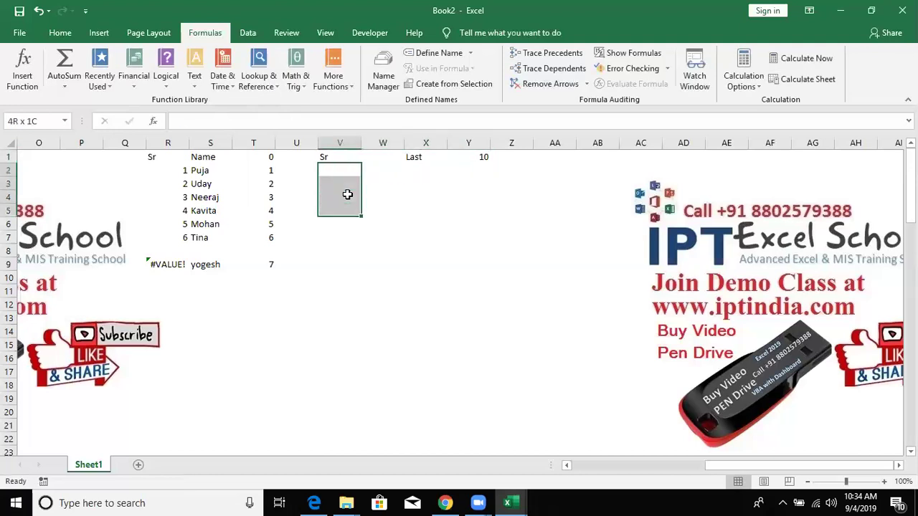
pyautogui.hotkey('shift', 'Down')
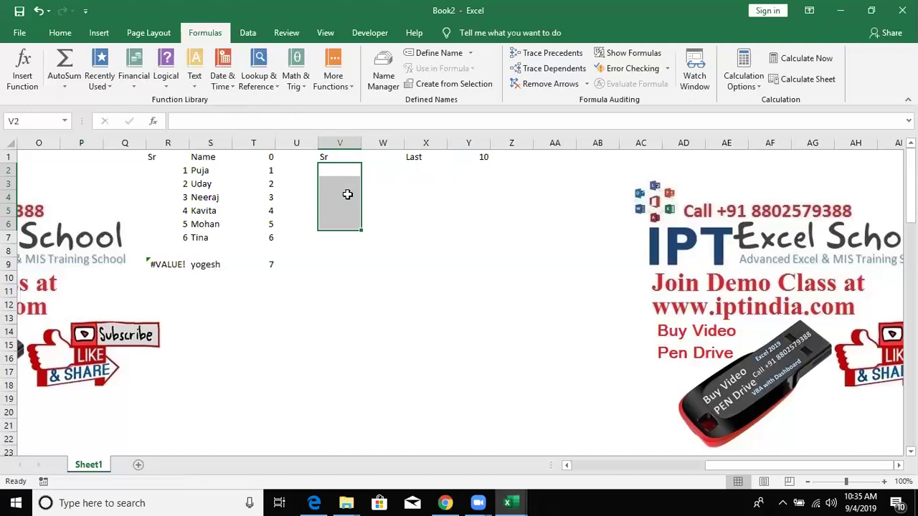
# - Enter the first serial number 1 in V2
pyautogui.press('Up')
pyautogui.press('Down')
pyautogui.write('1')
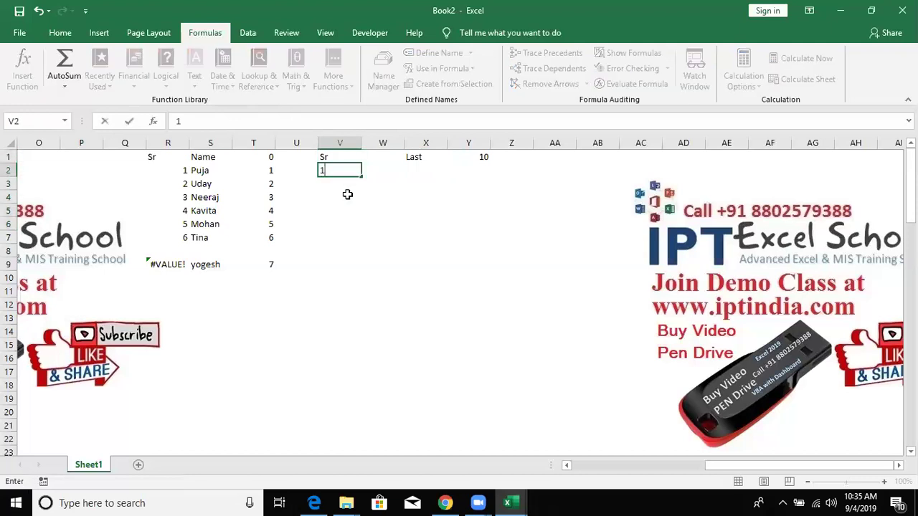
pyautogui.press('Return')
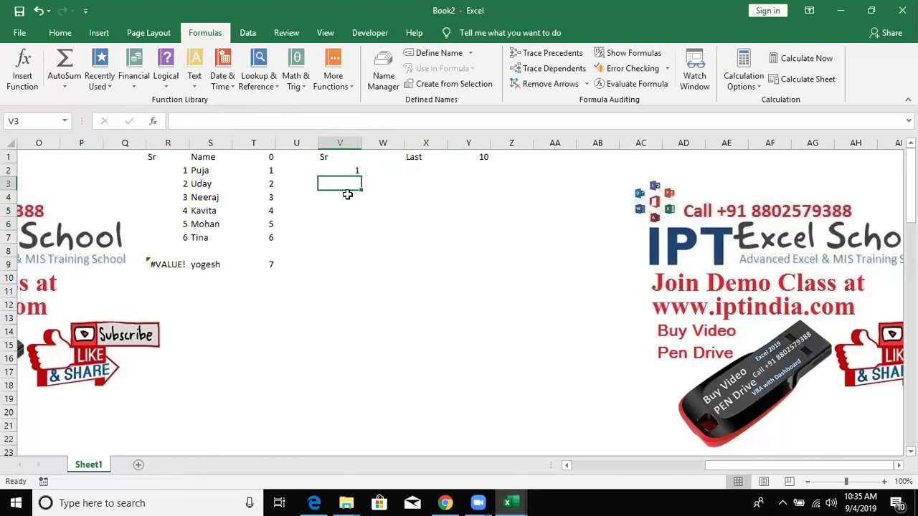
pyautogui.press('Right')
pyautogui.press('Up')
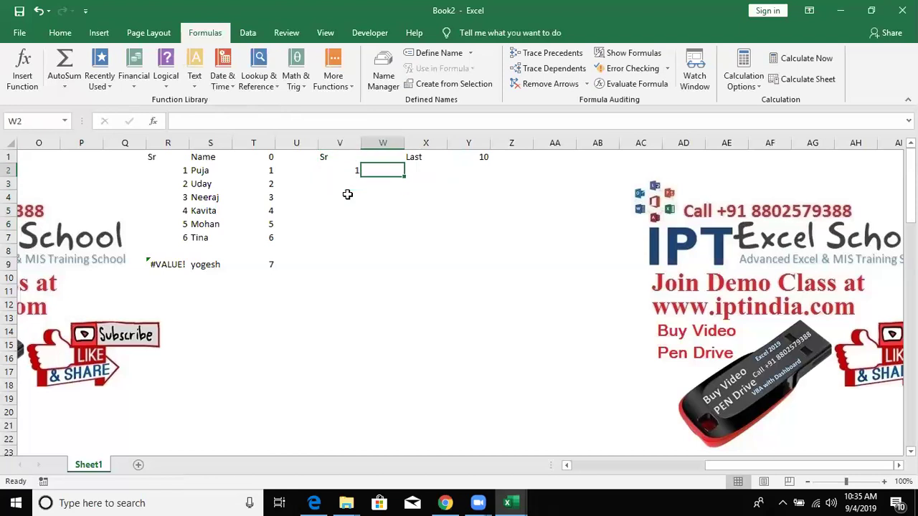
pyautogui.press('Left')
pyautogui.press('Down')
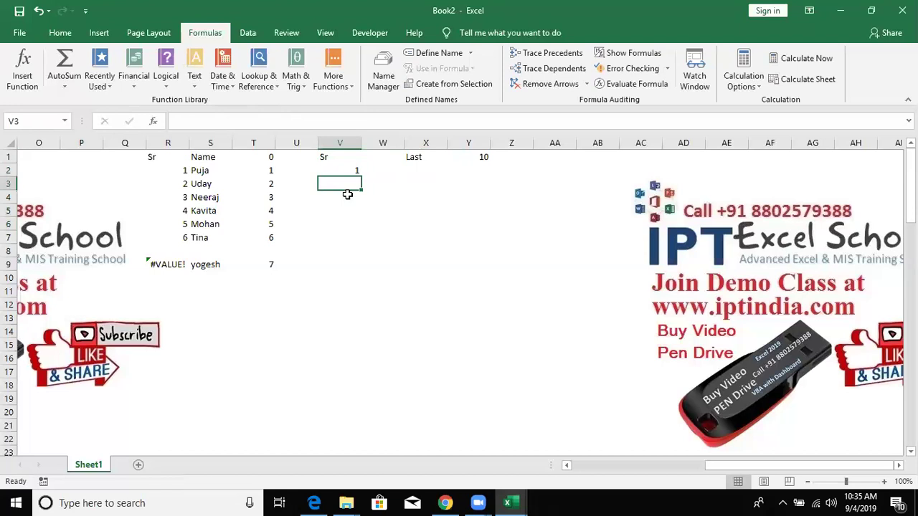
# - Enter =IF(V2+1>Y1,"",V2+1) in V3 so it shows 2
pyautogui.write('=if')
pyautogui.press('Tab')
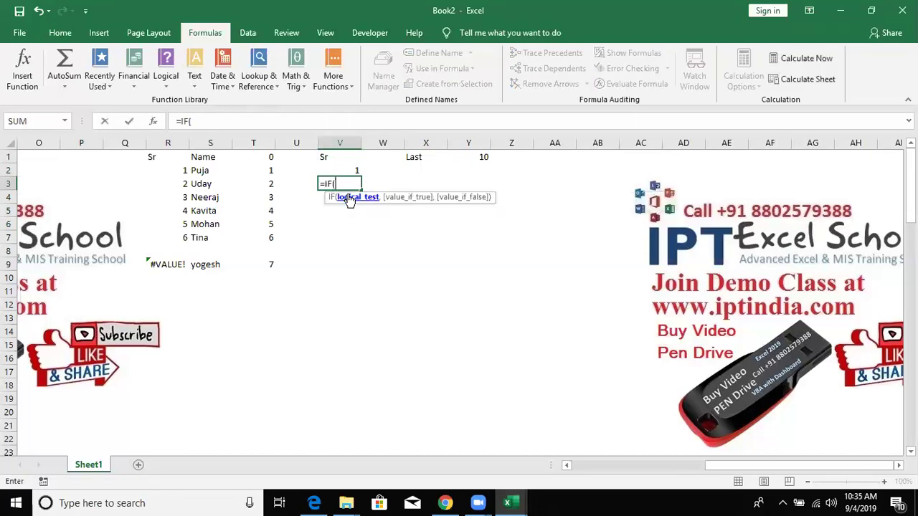
pyautogui.press('Up')
pyautogui.write('+1>')
pyautogui.click(470, 157)
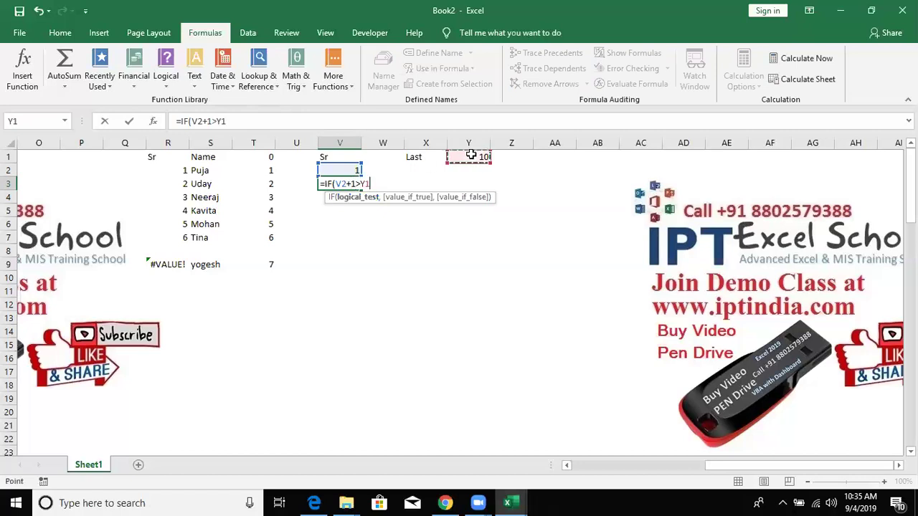
pyautogui.write(',""')
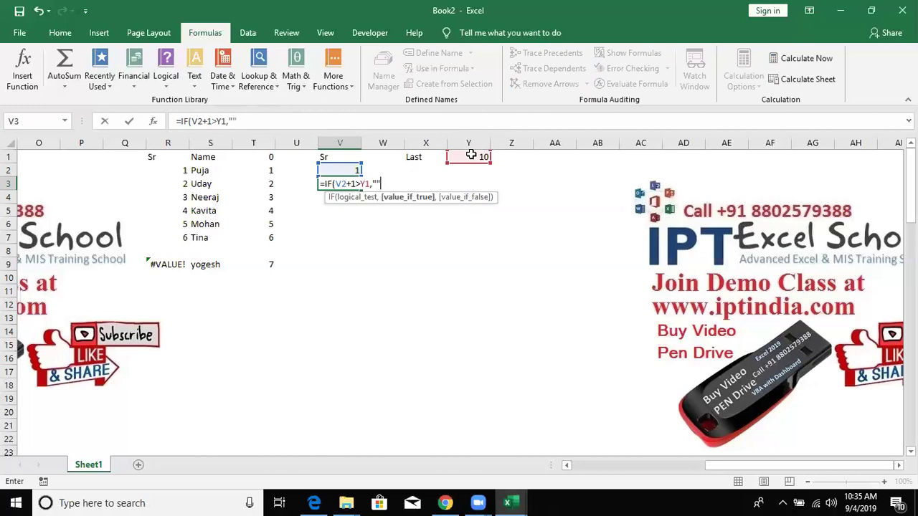
pyautogui.write(',')
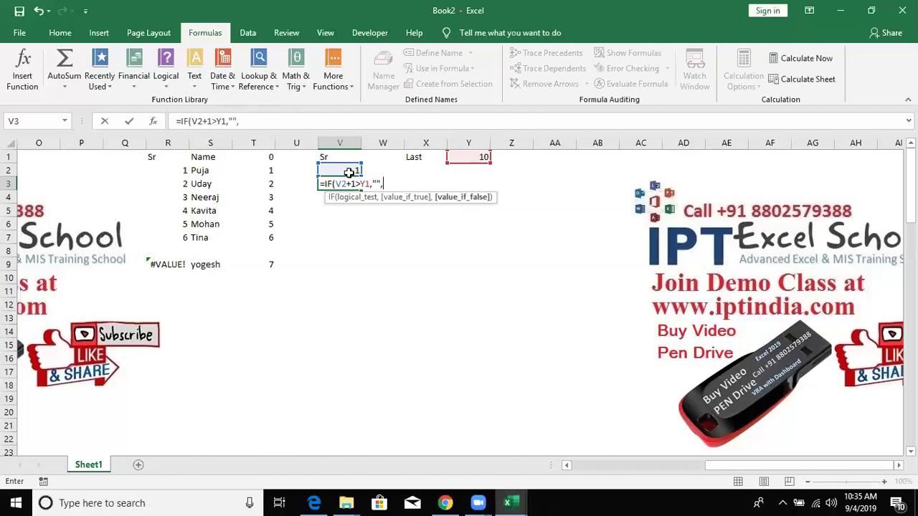
pyautogui.click(347, 169)
pyautogui.write('+1')
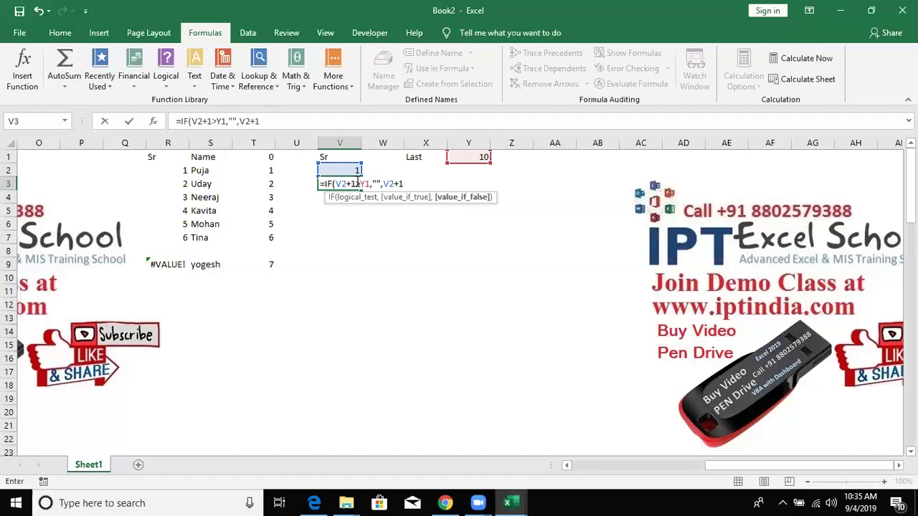
pyautogui.press('Return')
pyautogui.click(356, 182)
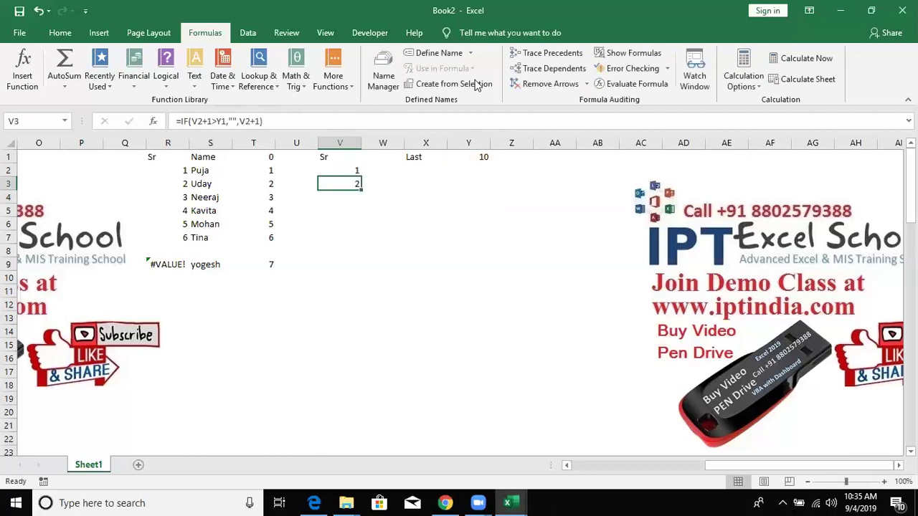
pyautogui.click(223, 122)
# - Make V3's Y1 reference absolute ($Y$1) and fill the formula down to V43
pyautogui.press('F4')
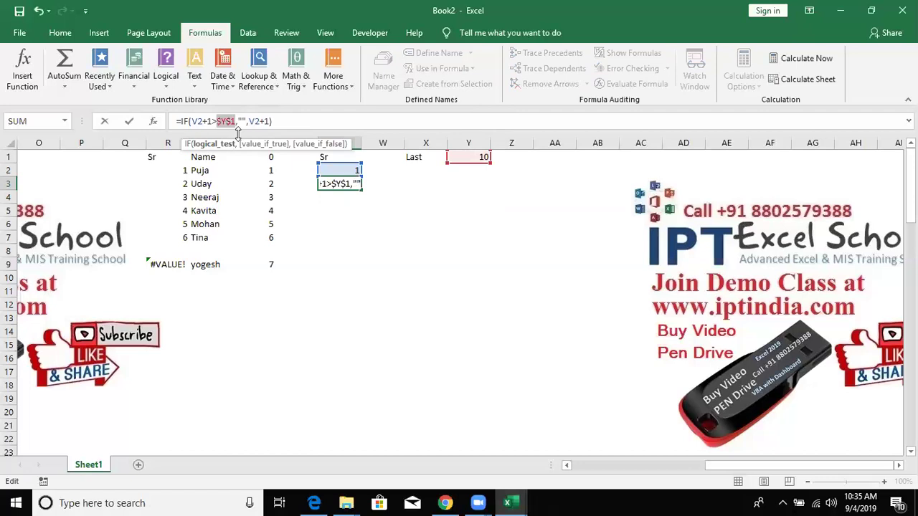
pyautogui.press('Return')
pyautogui.press('Up')
pyautogui.hotkey('shift', 'Down')
pyautogui.hotkey('shift', 'Down')
pyautogui.hotkey('shift', 'Down')
pyautogui.hotkey('shift', 'Down')
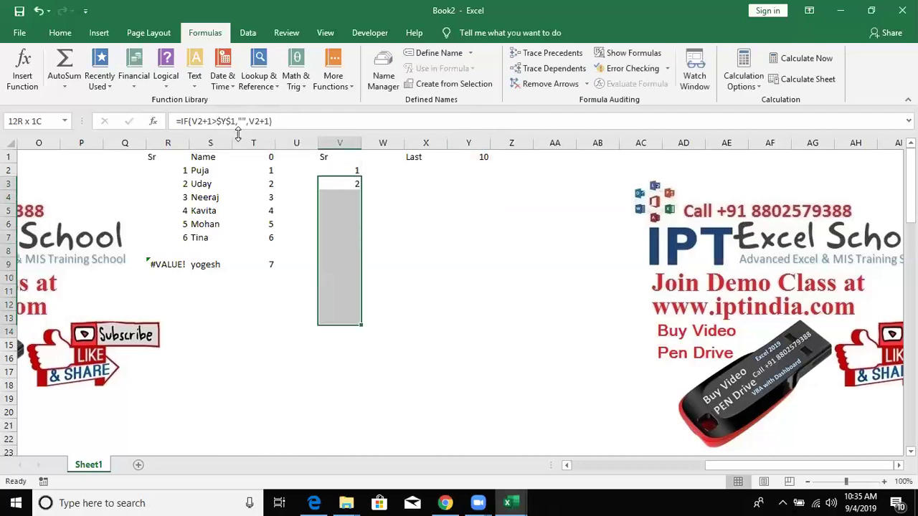
pyautogui.hotkey('shift', 'Down')
pyautogui.hotkey('shift', 'Down')
pyautogui.hotkey('shift', 'Down')
pyautogui.hotkey('ctrl', 'd')
pyautogui.hotkey('shift', 'Down')
pyautogui.hotkey('shift', 'Down')
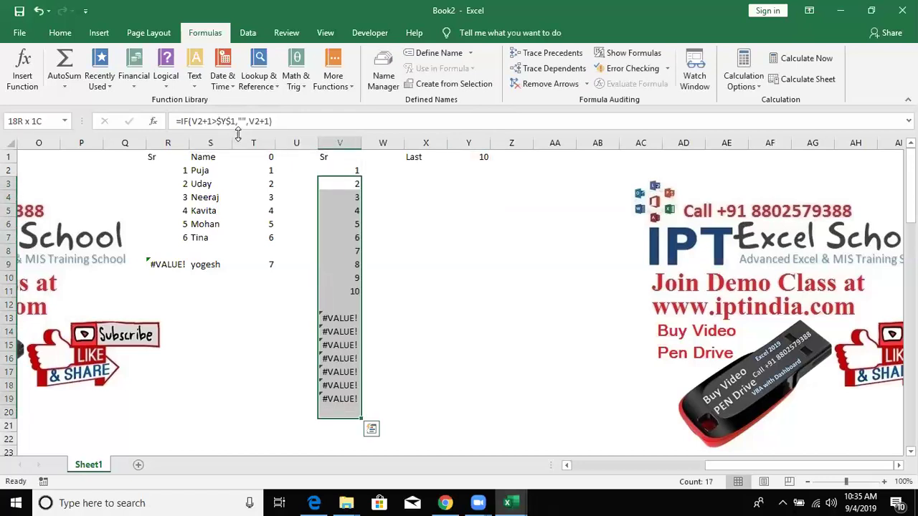
pyautogui.hotkey('shift', 'Down')
pyautogui.hotkey('shift', 'Down')
pyautogui.hotkey('shift', 'Down')
pyautogui.hotkey('shift', 'Down')
pyautogui.hotkey('shift', 'Down')
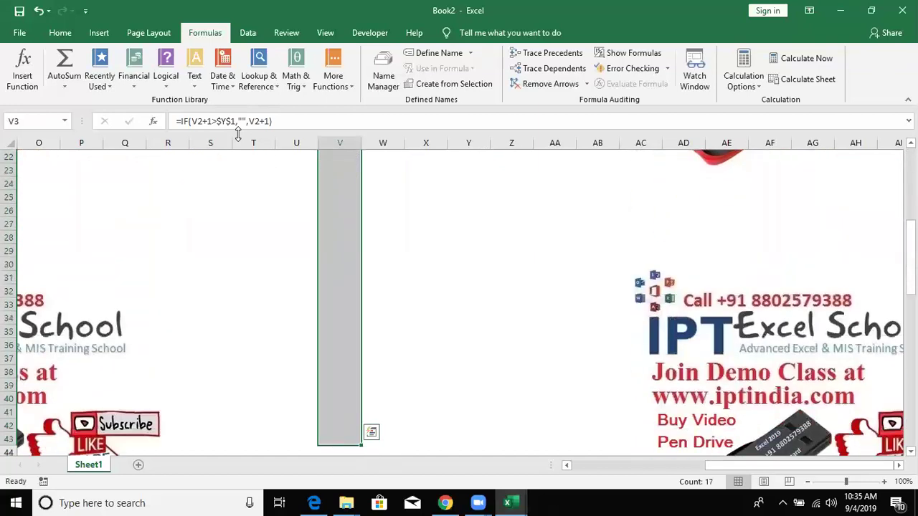
pyautogui.hotkey('ctrl', 'd')
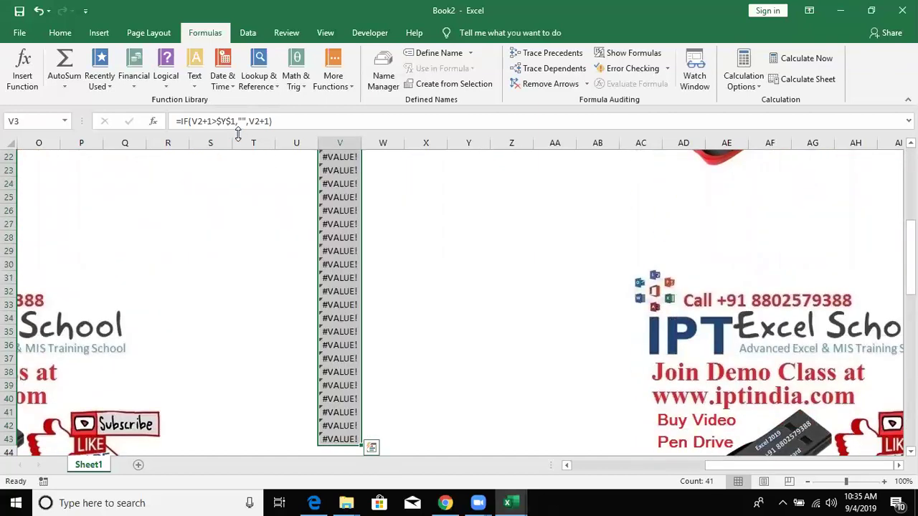
# - Inspect V13's formula, whose reference to blank V12 produces #VALUE!
pyautogui.hotkey('ctrl', 'Up')
pyautogui.press('Down')
pyautogui.press('Down')
pyautogui.press('Down')
pyautogui.press('Down')
pyautogui.press('Down')
pyautogui.press('Down')
pyautogui.press('Down')
pyautogui.press('Down')
pyautogui.press('Down')
pyautogui.press('F2')
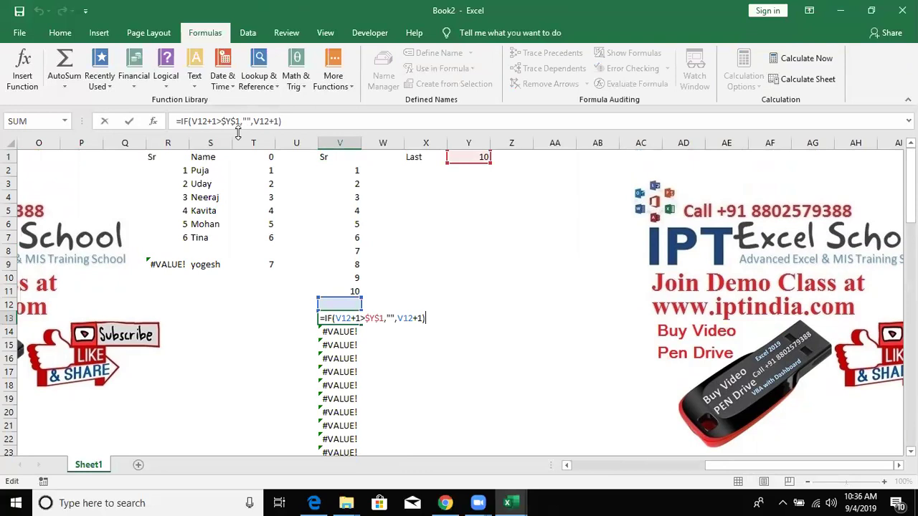
pyautogui.moveTo(335, 318); pyautogui.dragTo(351, 318)
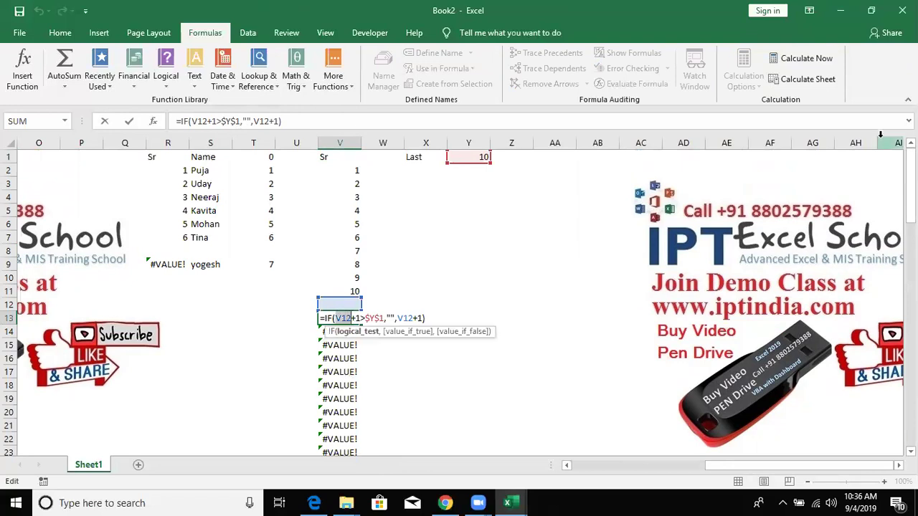
pyautogui.click(666, 287)
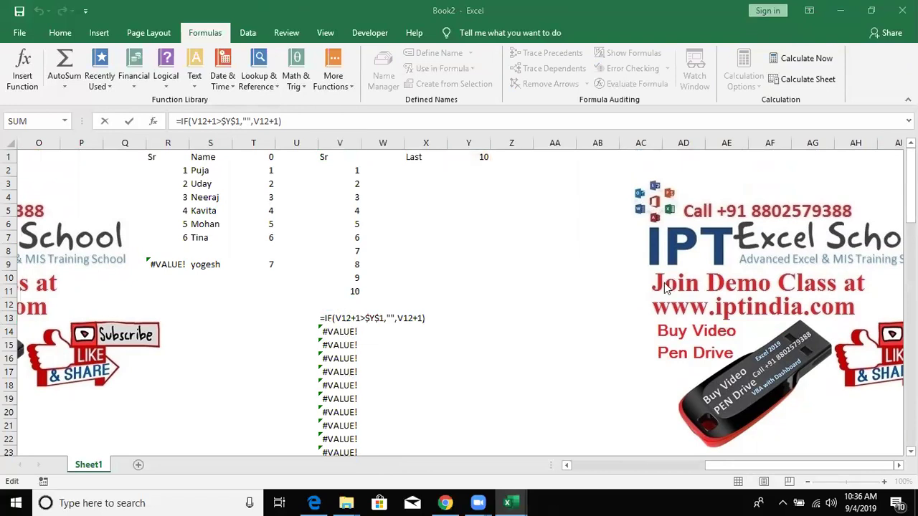
pyautogui.click(351, 319)
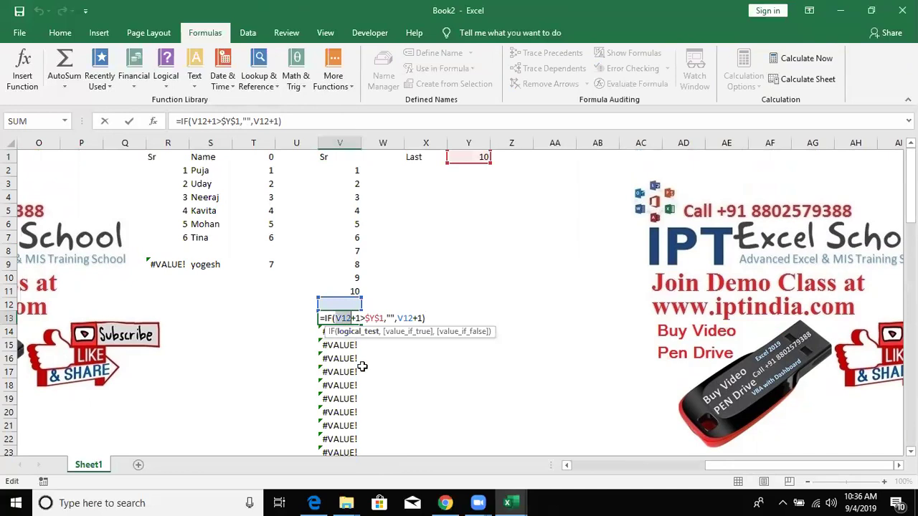
pyautogui.hotkey('ctrl', 'Return')
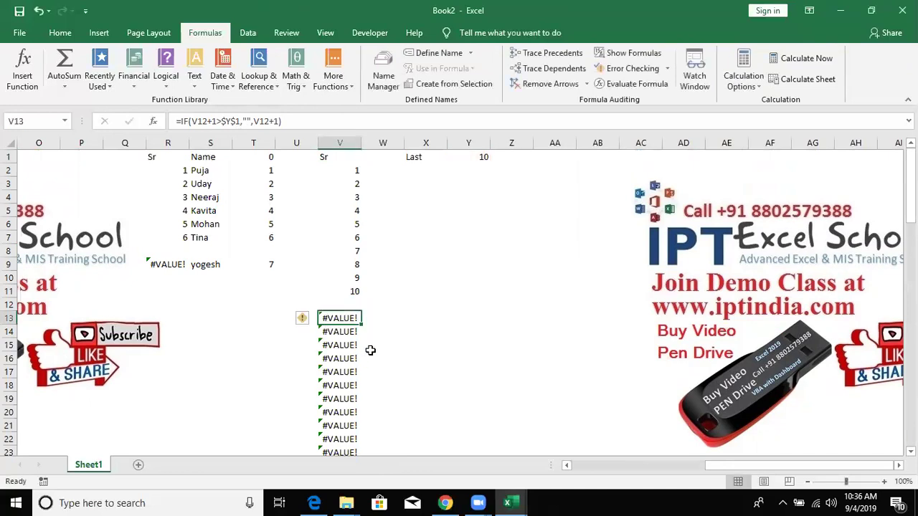
pyautogui.press('Up')
pyautogui.press('Up')
pyautogui.press('Up')
pyautogui.press('Up')
pyautogui.press('Up')
pyautogui.press('Up')
pyautogui.press('Up')
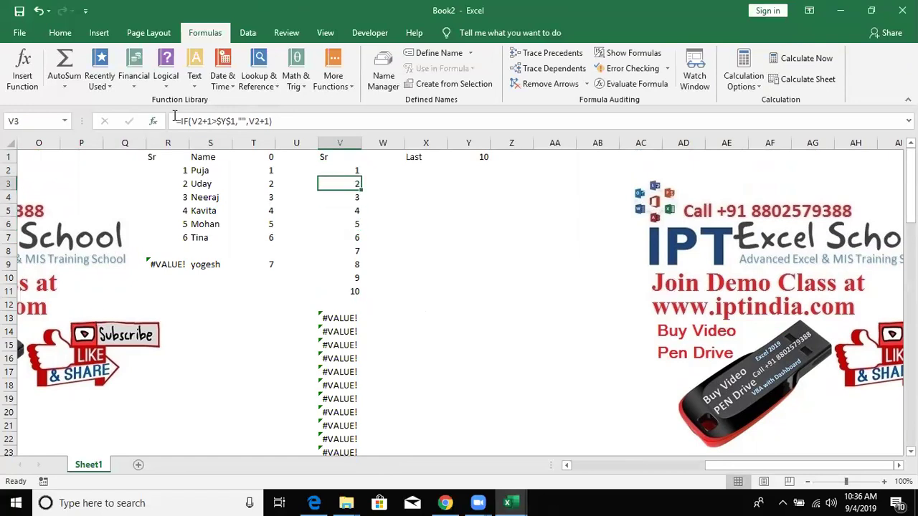
pyautogui.click(181, 122)
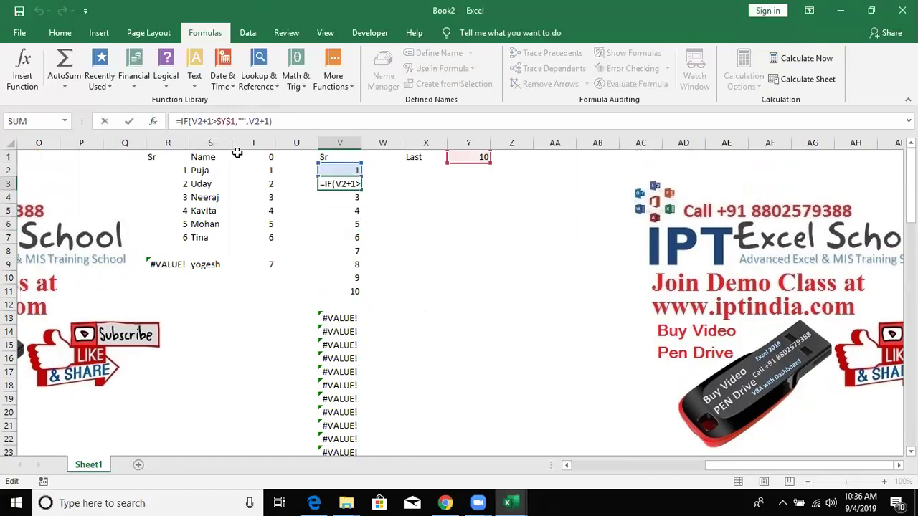
# - Wrap V3's IF formula in IFERROR(...,"")
pyautogui.write('if')
pyautogui.press('Down')
pyautogui.press('Tab')
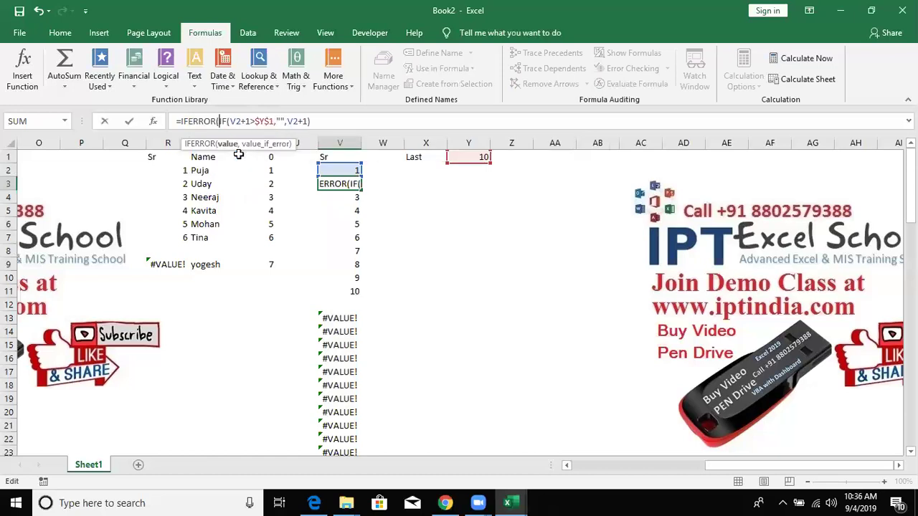
pyautogui.hotkey('shift', 'Right')
pyautogui.hotkey('shift', 'Right')
pyautogui.hotkey('shift', 'Right')
pyautogui.hotkey('shift', 'Right')
pyautogui.hotkey('shift', 'Right')
pyautogui.hotkey('shift', 'Right')
pyautogui.hotkey('shift', 'Right')
pyautogui.hotkey('shift', 'Right')
pyautogui.hotkey('shift', 'Right')
pyautogui.hotkey('shift', 'Right')
pyautogui.hotkey('shift', 'Right')
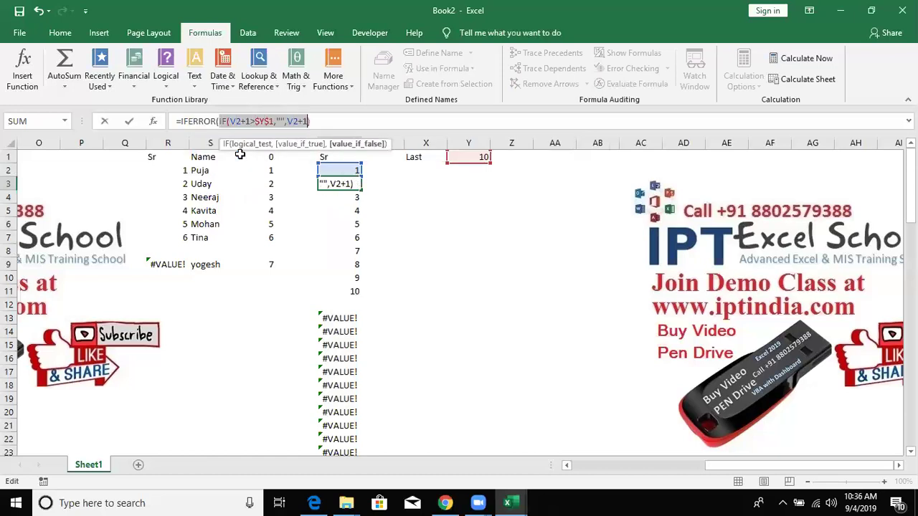
pyautogui.hotkey('shift', 'Right')
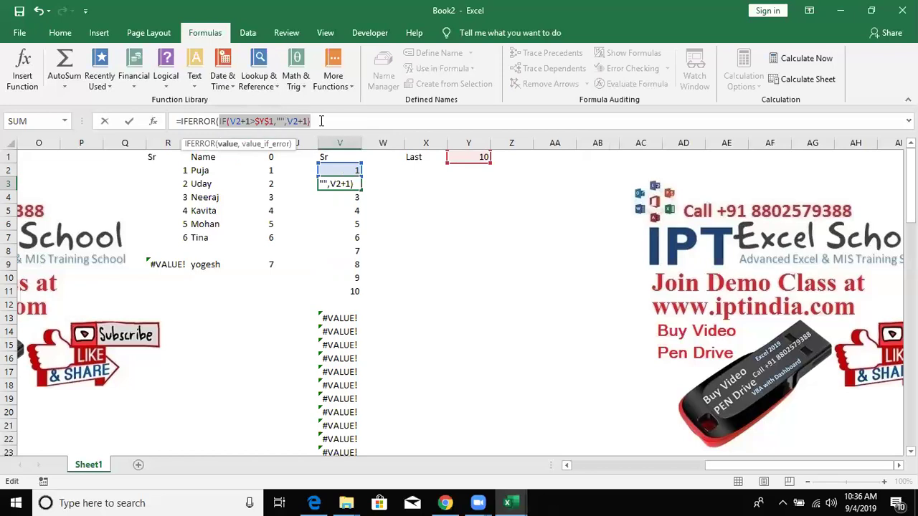
pyautogui.click(321, 120)
pyautogui.write(',""')
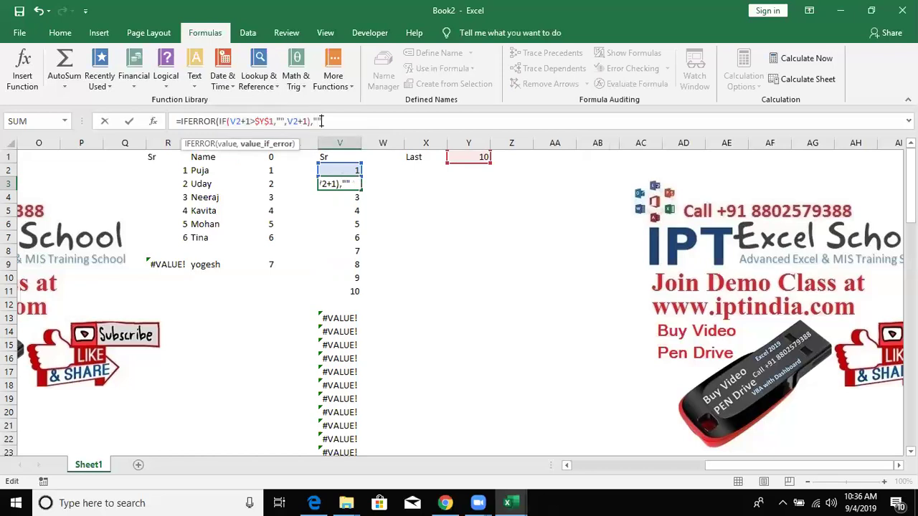
pyautogui.write(')')
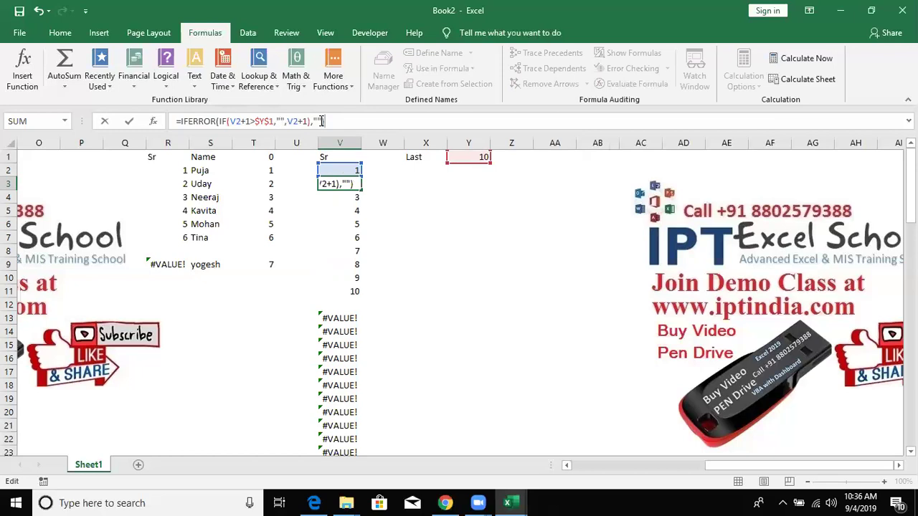
pyautogui.hotkey('ctrl', 'Return')
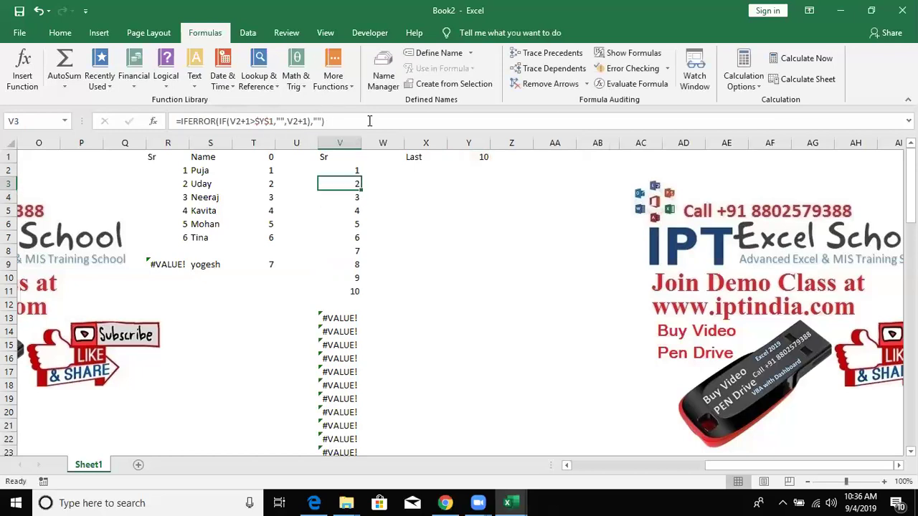
# - Fill V3's IFERROR formula down column V, leaving only 1–10 visible
pyautogui.moveTo(361, 192); pyautogui.dragTo(359, 452)
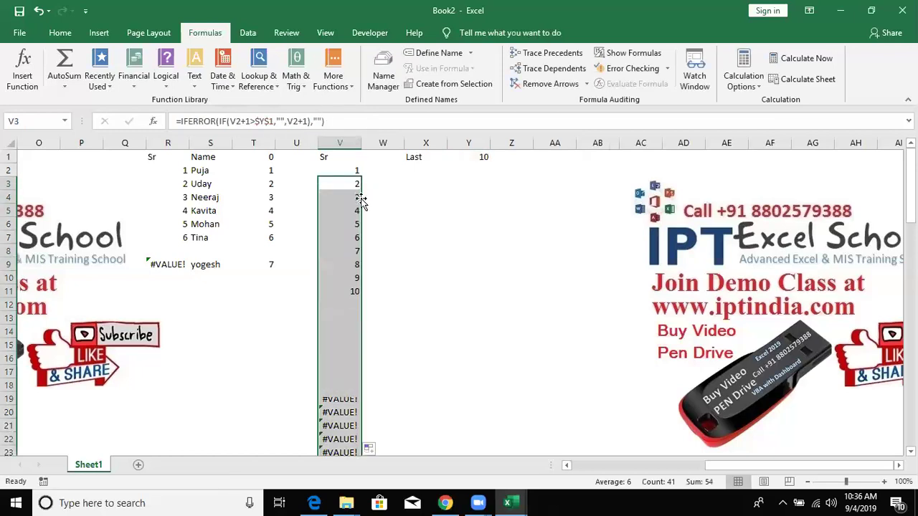
pyautogui.click(350, 307)
pyautogui.scroll(-1, 349, 318)
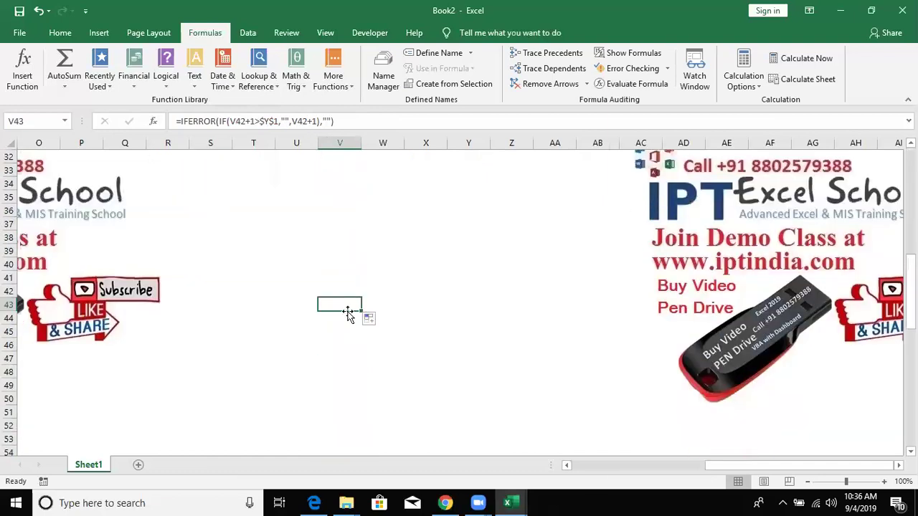
pyautogui.hotkey('ctrl', 'Up')
pyautogui.scroll(1, 347, 302)
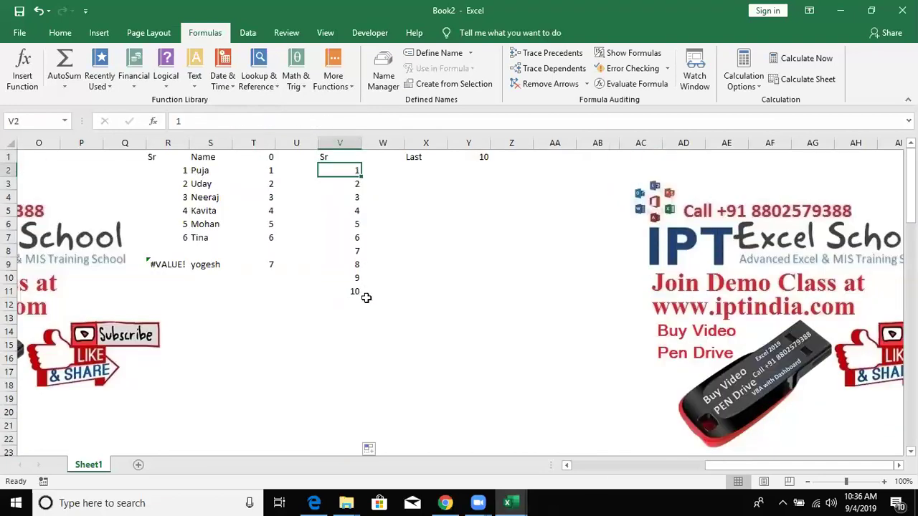
pyautogui.click(345, 314)
pyautogui.doubleClick(346, 314)
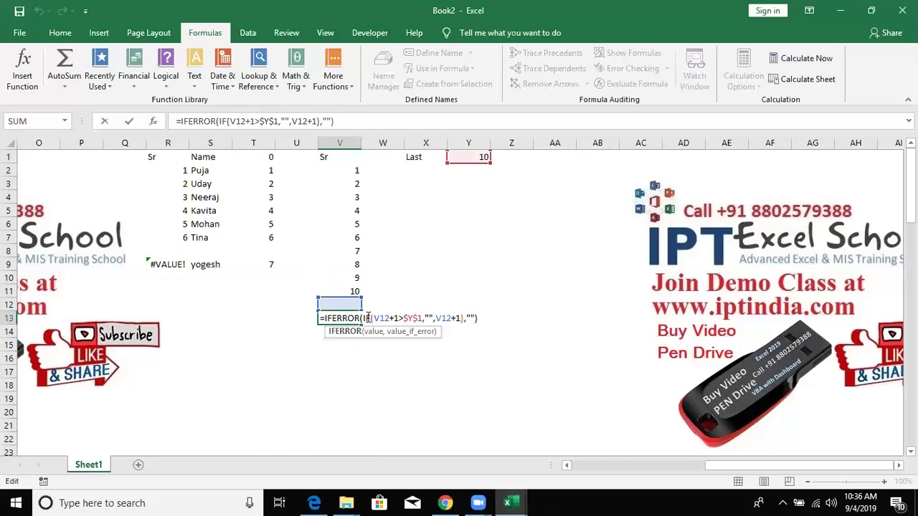
pyautogui.moveTo(364, 318); pyautogui.dragTo(465, 318)
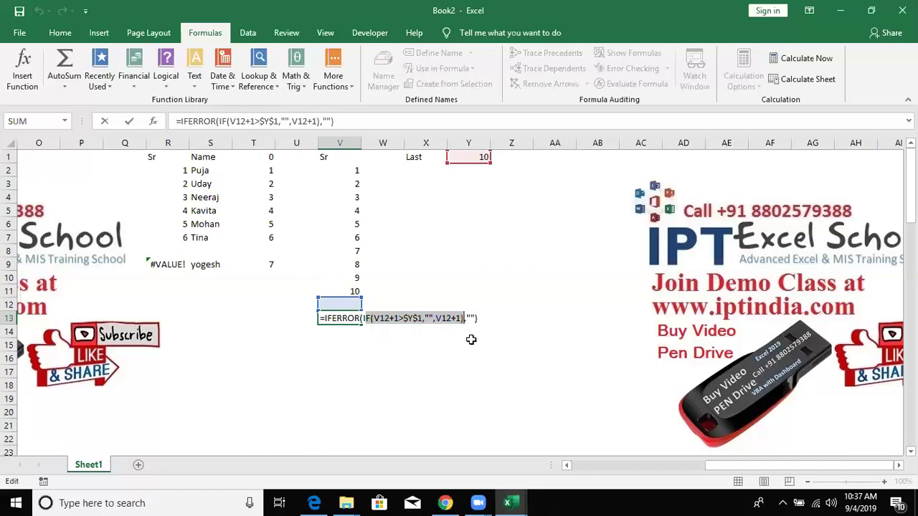
pyautogui.press('Return')
pyautogui.press('Up')
pyautogui.press('Up')
pyautogui.hotkey('ctrl', 'Up')
pyautogui.hotkey('ctrl', 'Up')
pyautogui.press('Down')
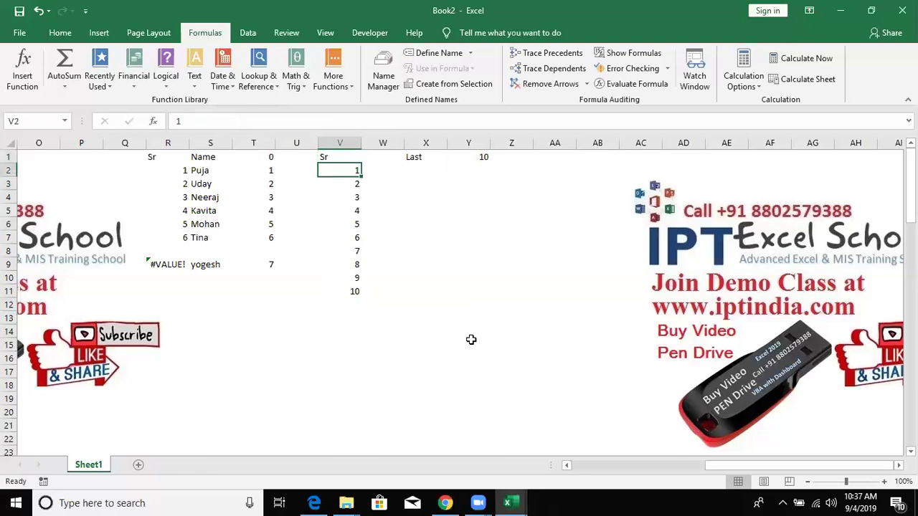
pyautogui.press('Down')
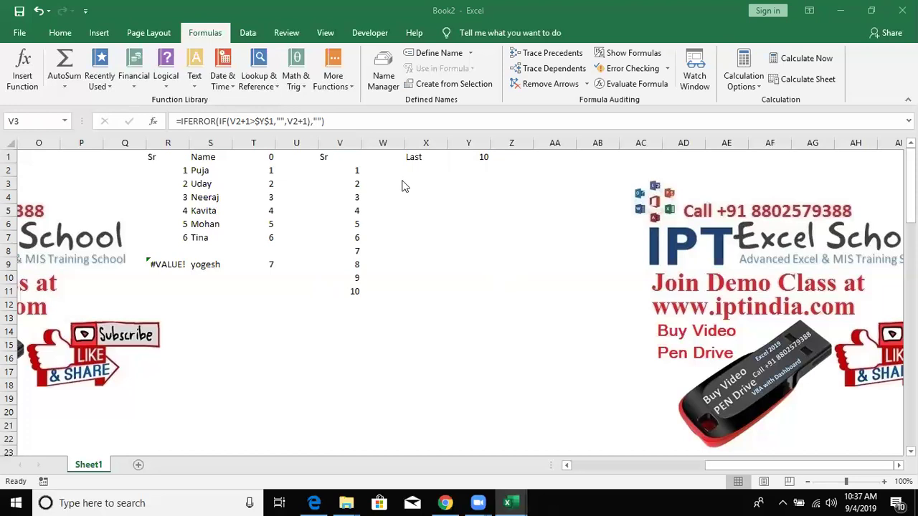
pyautogui.doubleClick(349, 184)
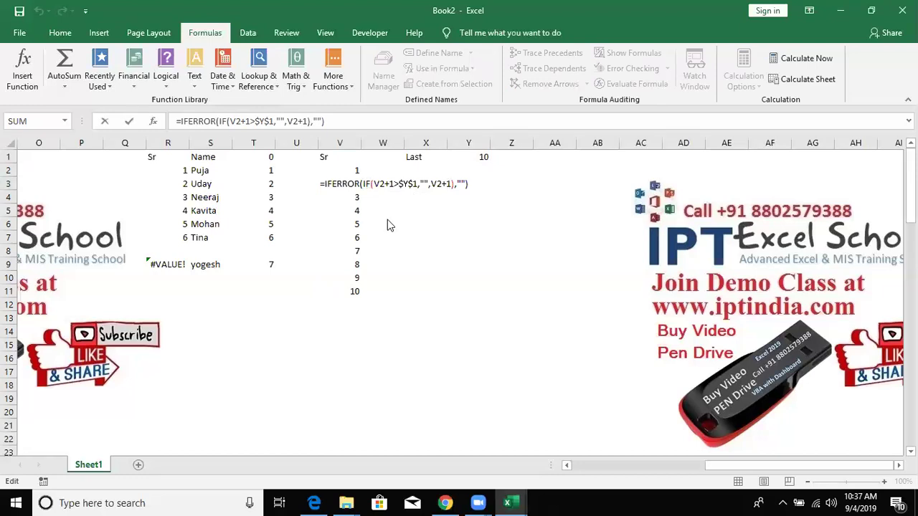
pyautogui.hotkey('ctrl', 'Return')
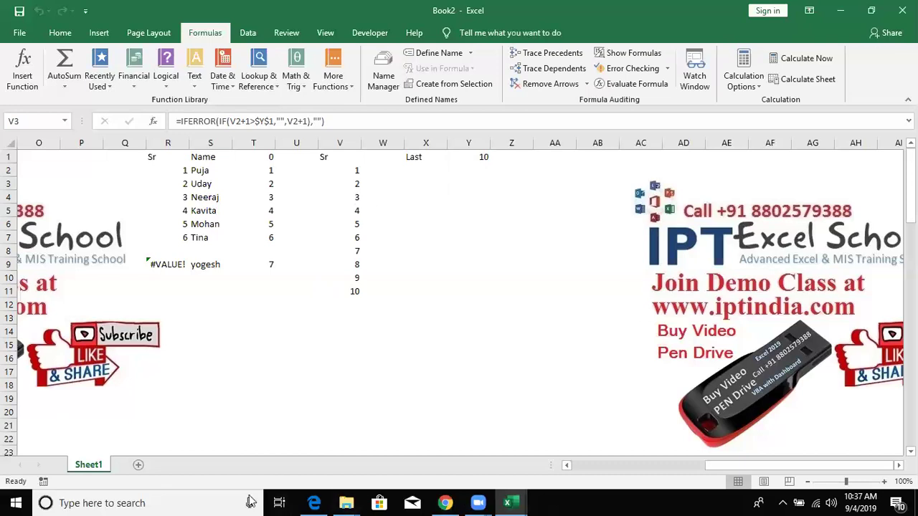
pyautogui.click(279, 503)
pyautogui.click(279, 502)
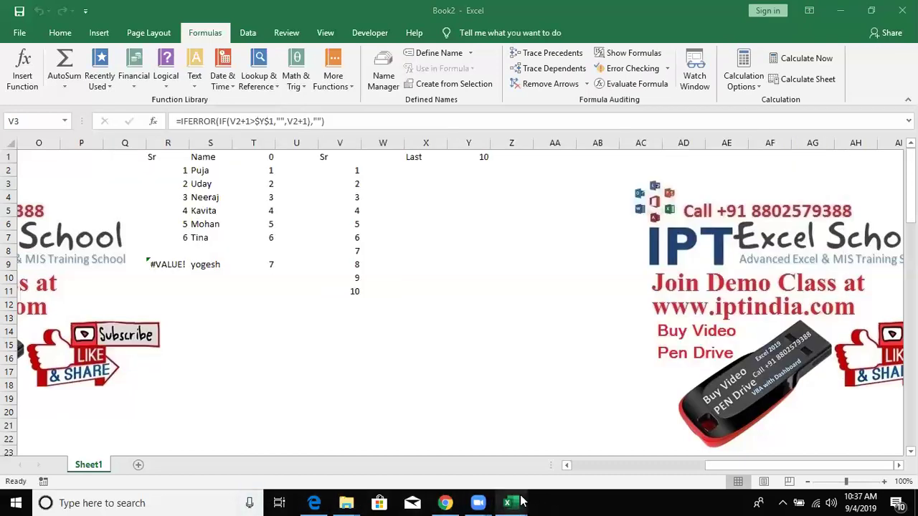
pyautogui.moveTo(523, 502)
pyautogui.click(424, 412)
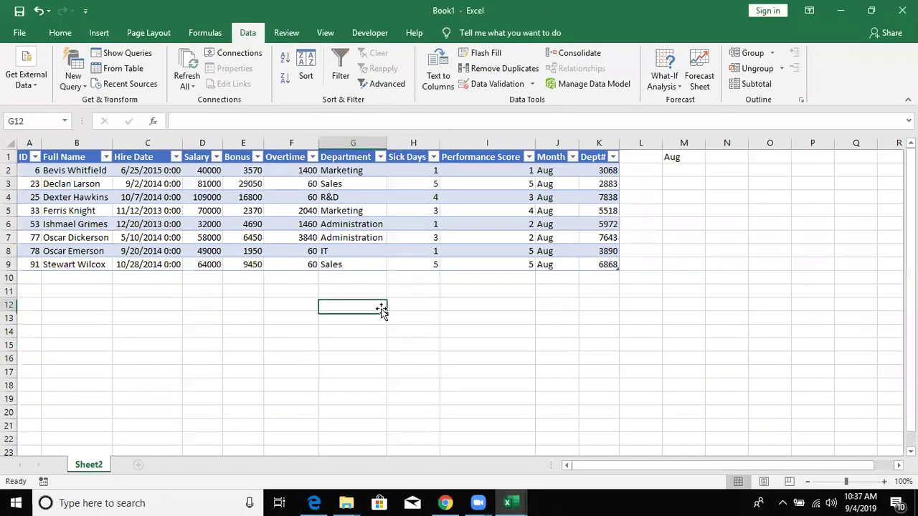
pyautogui.hotkey('alt', 'Tab')
pyautogui.press('Tab')
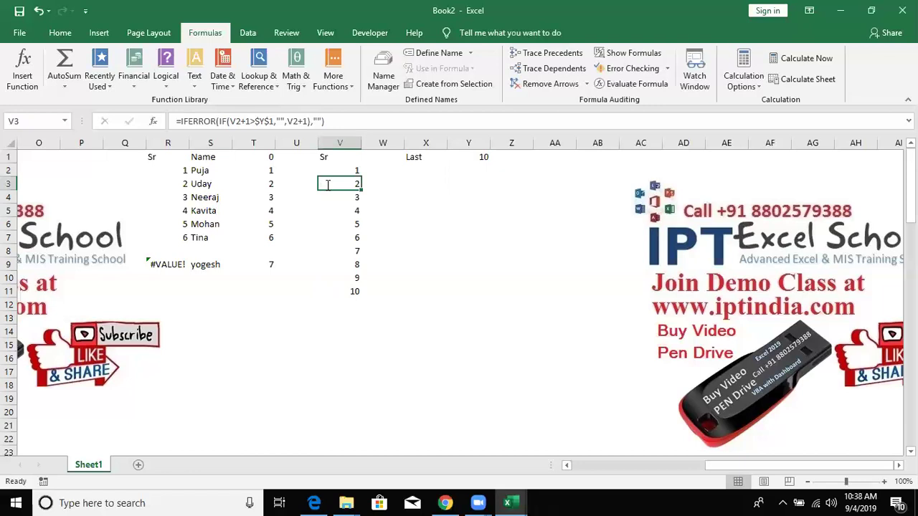
pyautogui.doubleClick(326, 184)
pyautogui.click(364, 184)
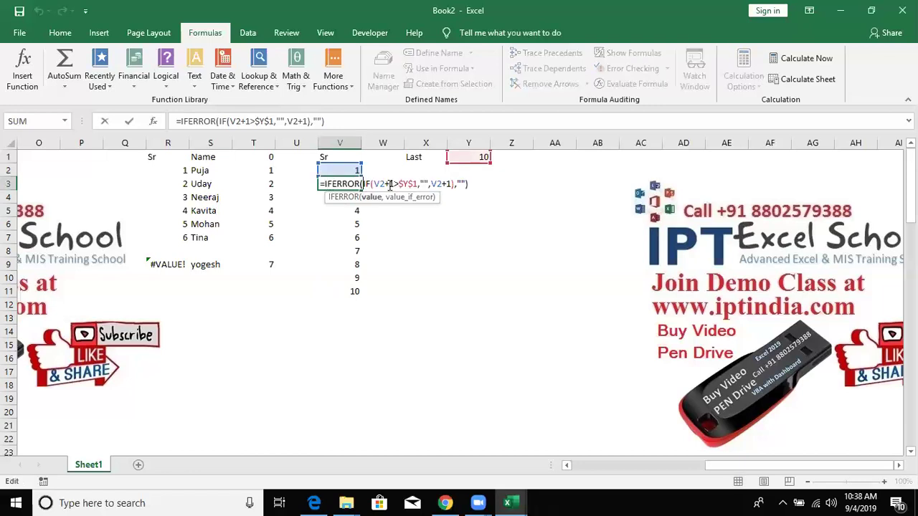
pyautogui.press('Escape')
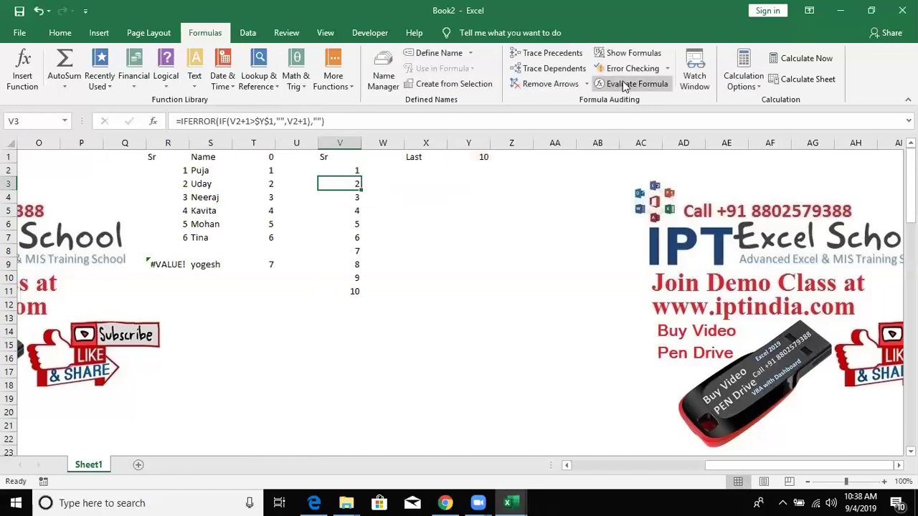
pyautogui.click(628, 83)
pyautogui.click(450, 241)
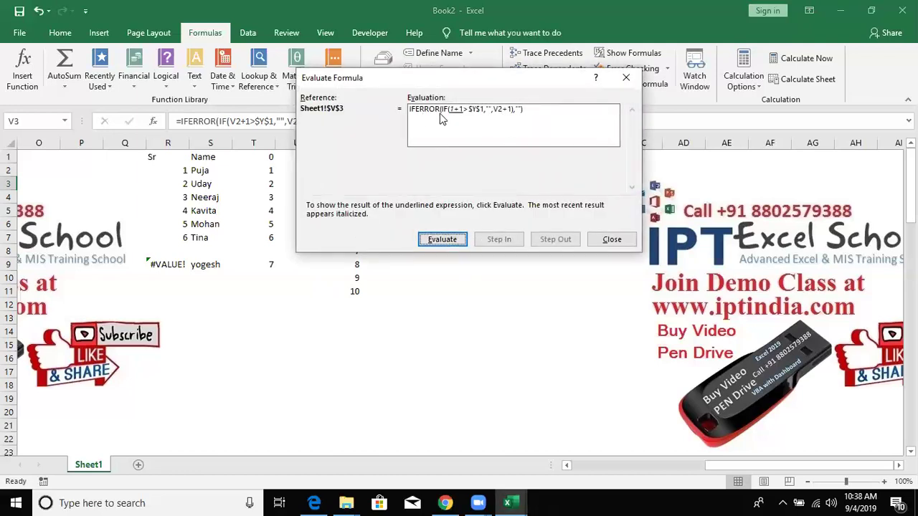
pyautogui.click(445, 242)
pyautogui.click(445, 245)
pyautogui.click(443, 240)
pyautogui.click(443, 240)
pyautogui.click(444, 244)
pyautogui.click(443, 239)
pyautogui.press('Escape')
pyautogui.press('Down')
pyautogui.press('Down')
pyautogui.click(338, 329)
pyautogui.click(631, 84)
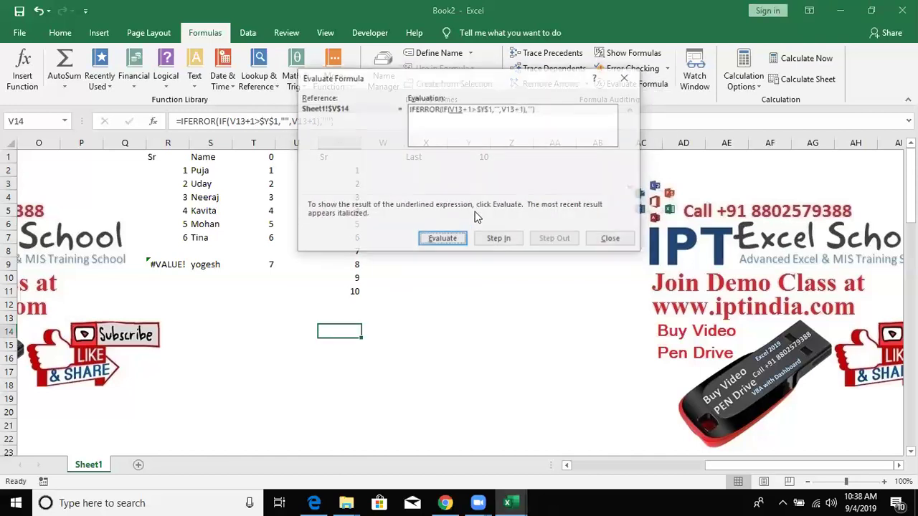
pyautogui.click(442, 241)
pyautogui.click(443, 241)
pyautogui.click(442, 241)
pyautogui.click(443, 241)
pyautogui.click(443, 241)
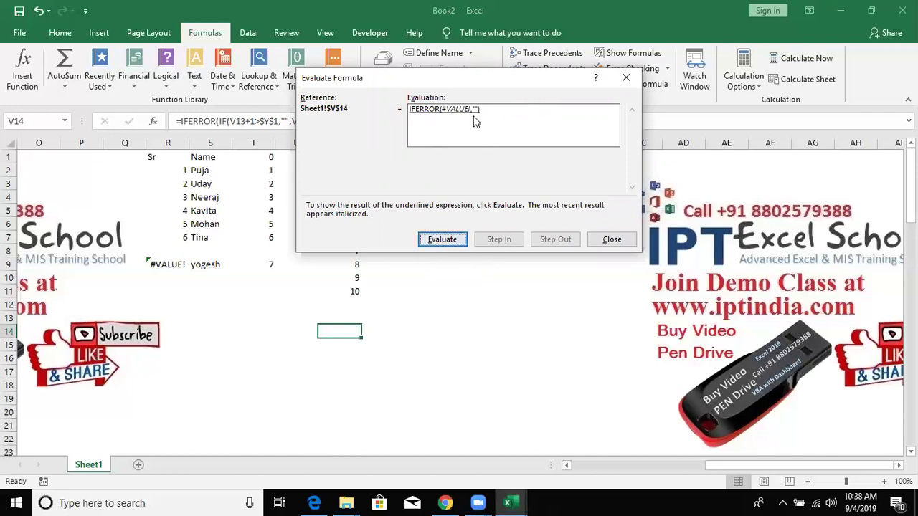
pyautogui.click(453, 239)
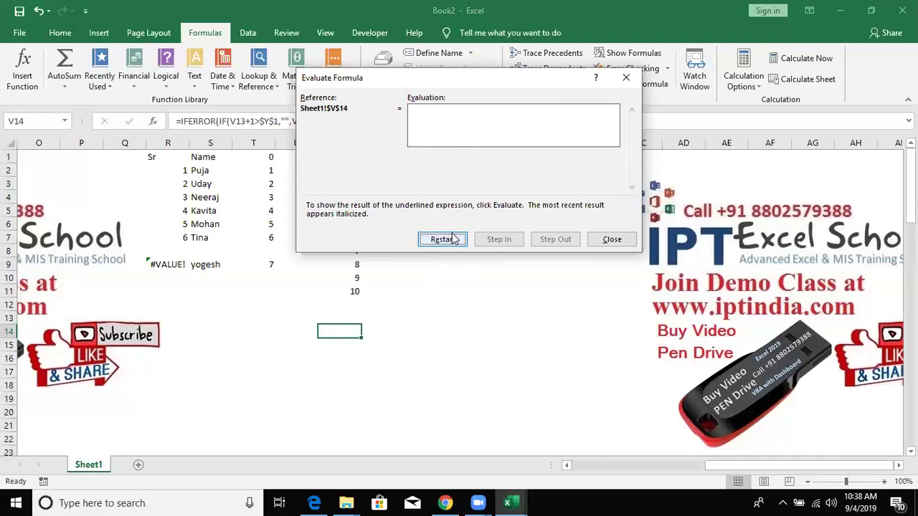
pyautogui.click(610, 240)
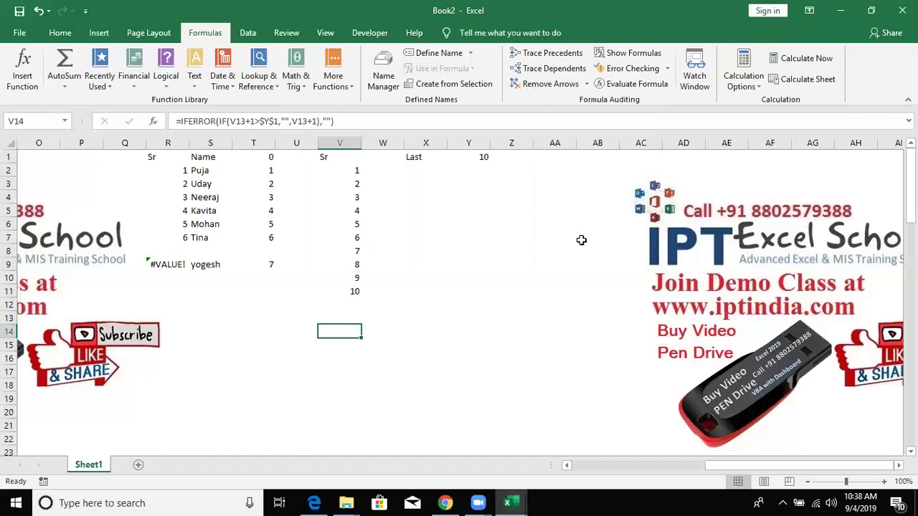
# - Undo back to the #VALUE! errors and select V13 down to V43
pyautogui.press('Right')
pyautogui.press('Left')
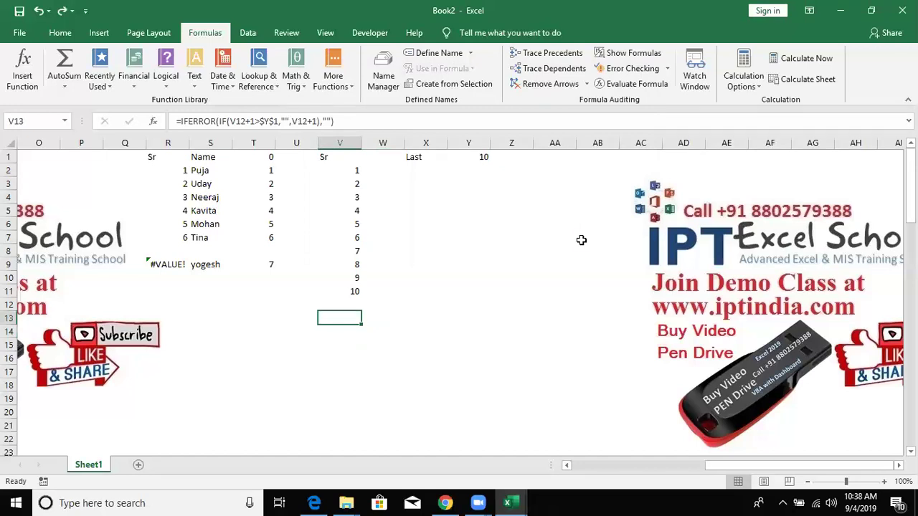
pyautogui.hotkey('ctrl', 'z')
pyautogui.press('Down')
pyautogui.press('Down')
pyautogui.press('Down')
pyautogui.press('Down')
pyautogui.press('Down')
pyautogui.press('Down')
pyautogui.hotkey('ctrl', 'shift', 'Down')
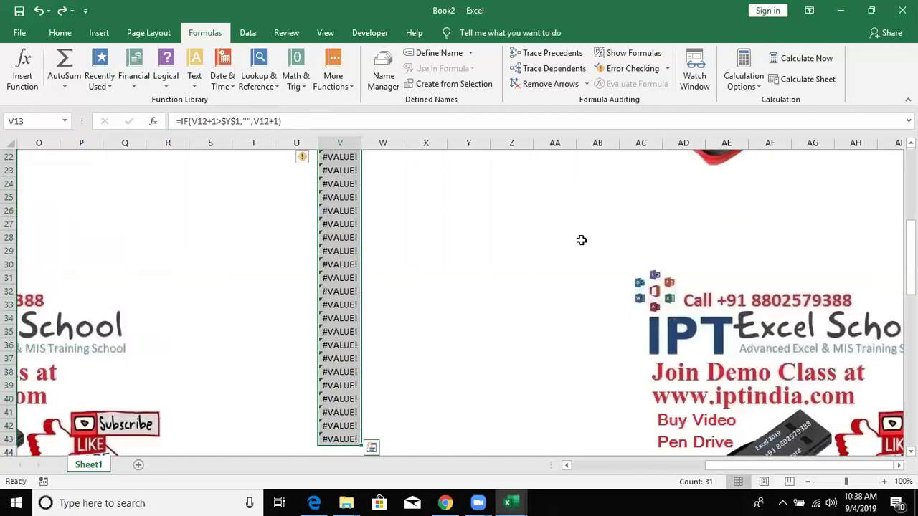
# - Try limits 15 and 20 in Y1
pyautogui.hotkey('ctrl', 'Up')
pyautogui.hotkey('ctrl', 'Up')
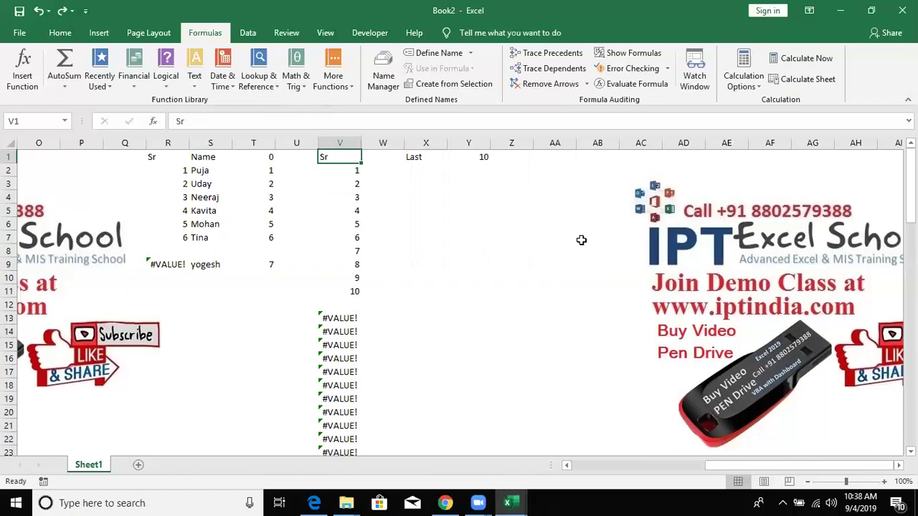
pyautogui.press('Right')
pyautogui.press('Right')
pyautogui.press('Right')
pyautogui.write('15')
pyautogui.press('Return')
pyautogui.press('Up')
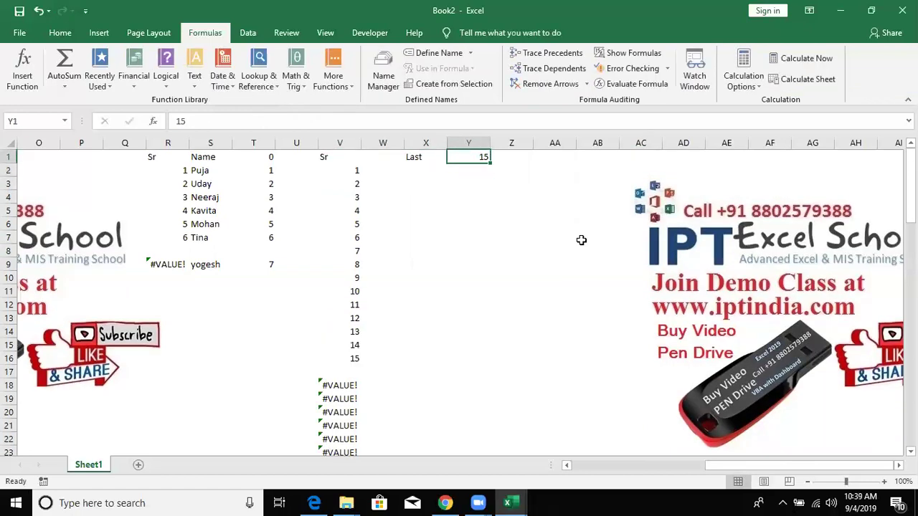
pyautogui.write('20')
pyautogui.press('Return')
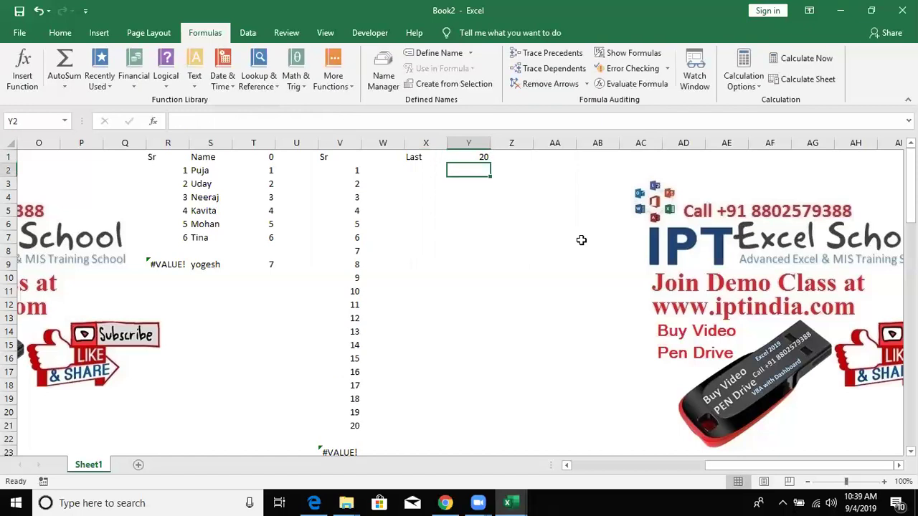
# - Clear the stray 25 from Y2, set the Y1 limit to 8, and compare V11's and V3's formulas
pyautogui.write('25')
pyautogui.press('Return')
pyautogui.press('Up')
pyautogui.press('Delete')
pyautogui.press('Up')
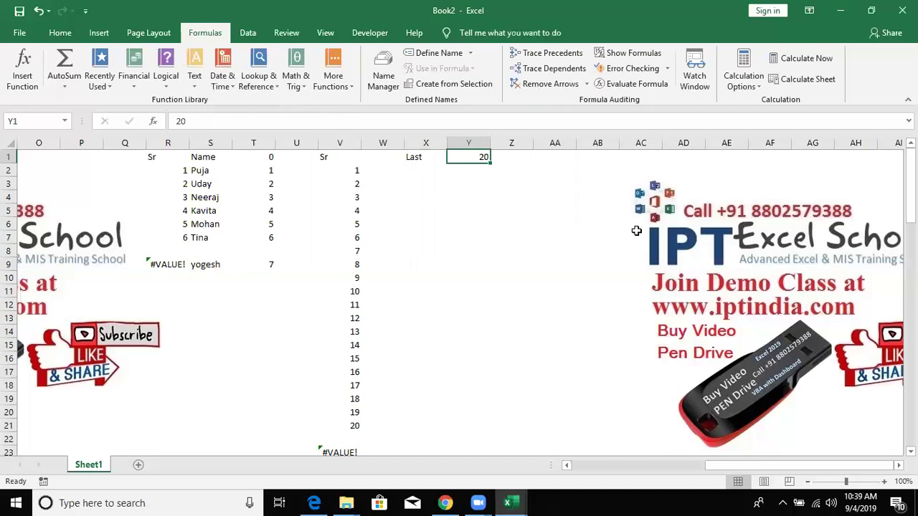
pyautogui.press('Delete')
pyautogui.write('8')
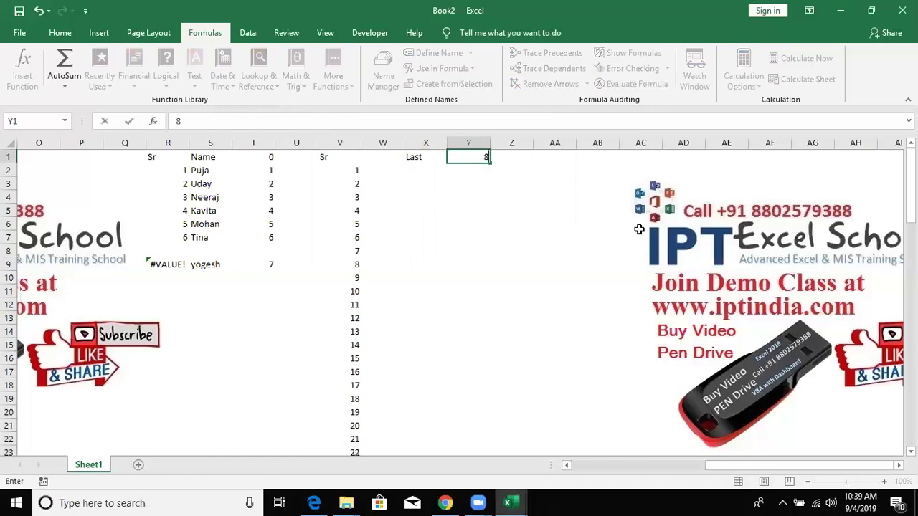
pyautogui.press('Return')
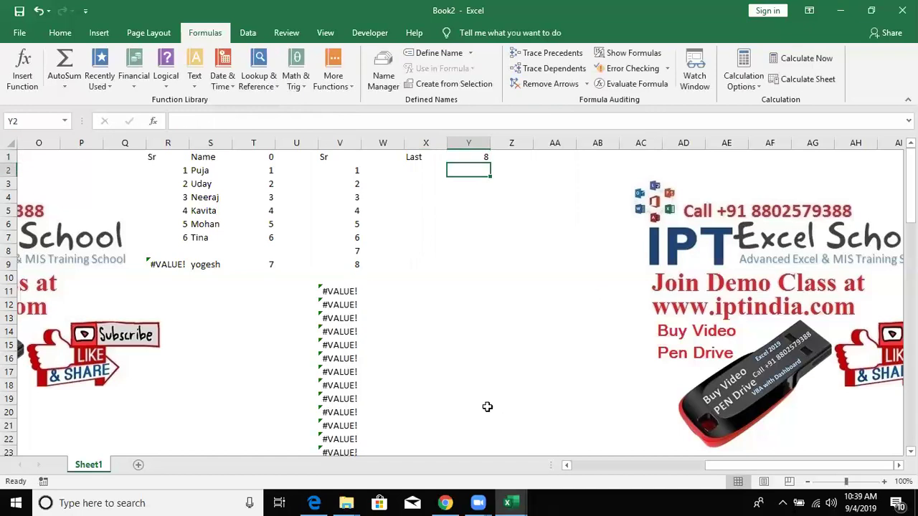
pyautogui.click(343, 295)
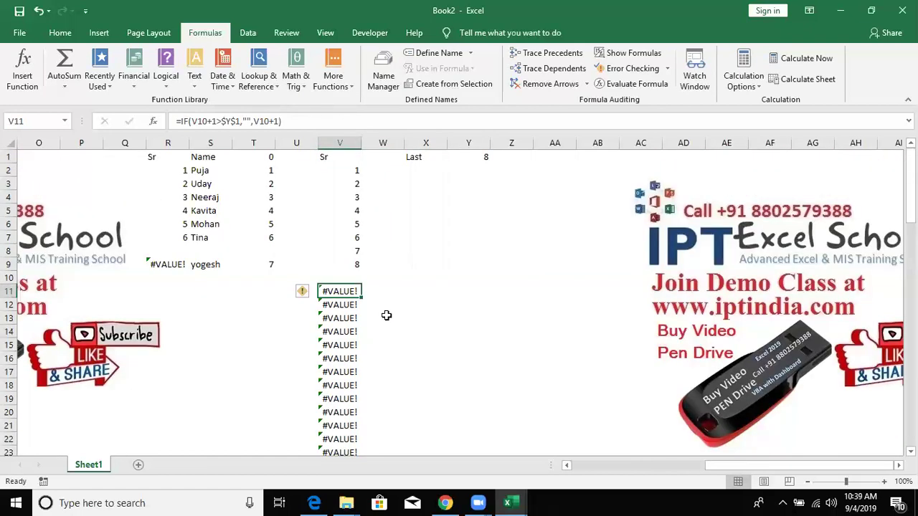
pyautogui.click(337, 184)
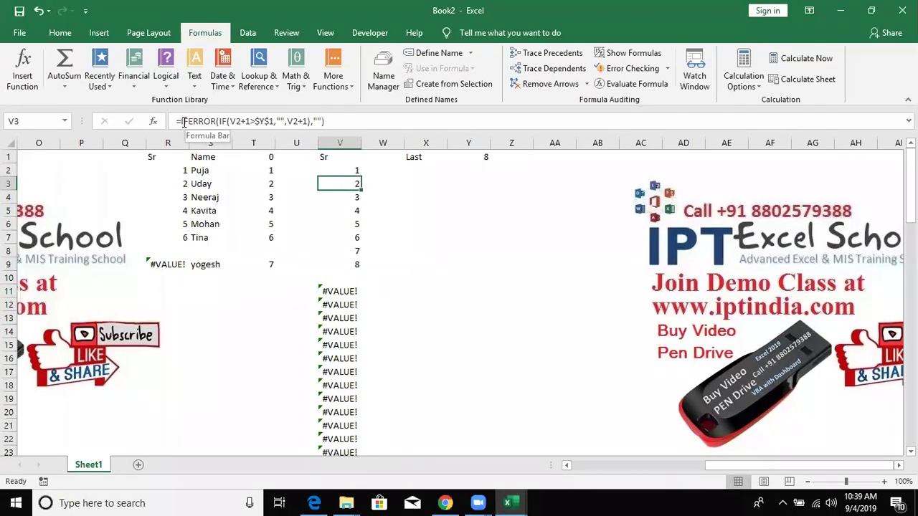
# - Recommit V3's IFERROR formula, fill it down so column V shows 1–8, and save
pyautogui.doubleClick(330, 184)
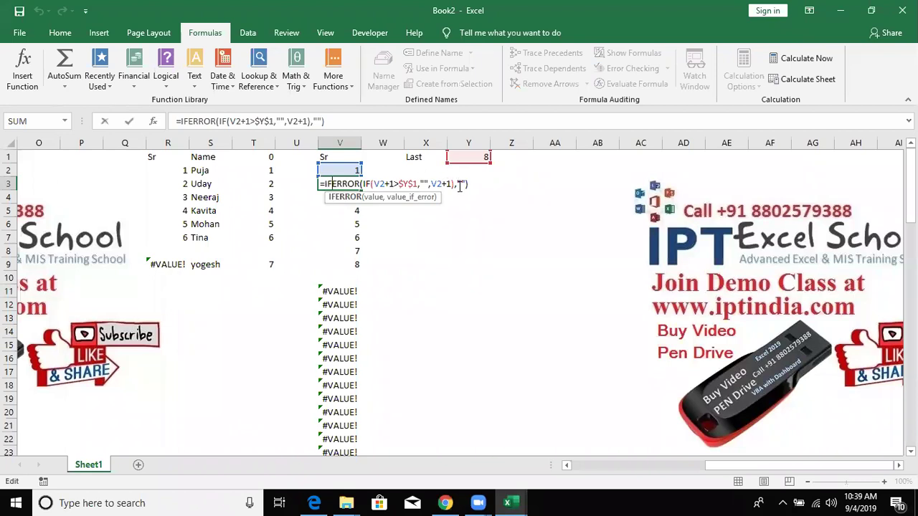
pyautogui.hotkey('ctrl', 'Return')
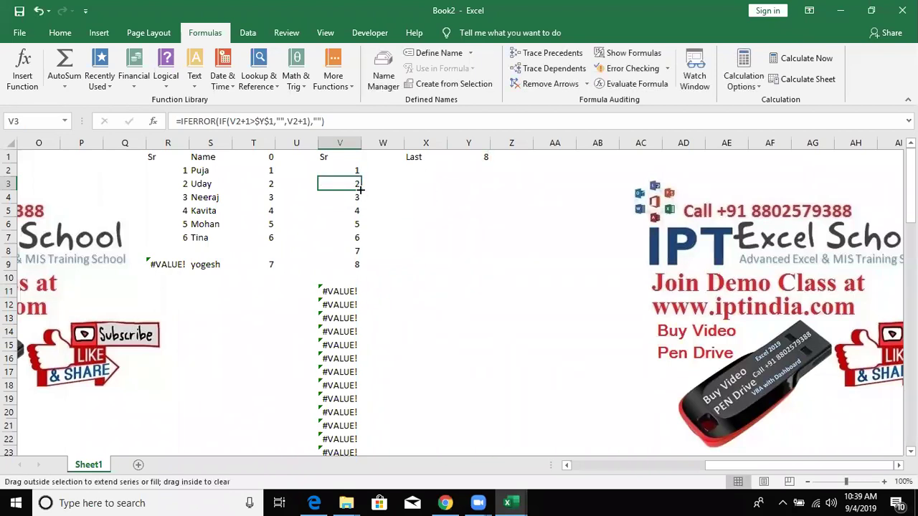
pyautogui.doubleClick(361, 190)
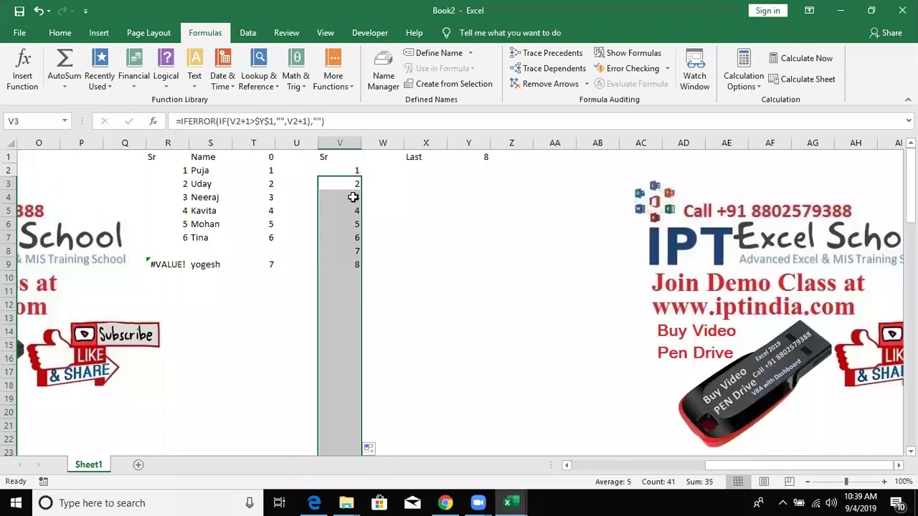
pyautogui.click(351, 198)
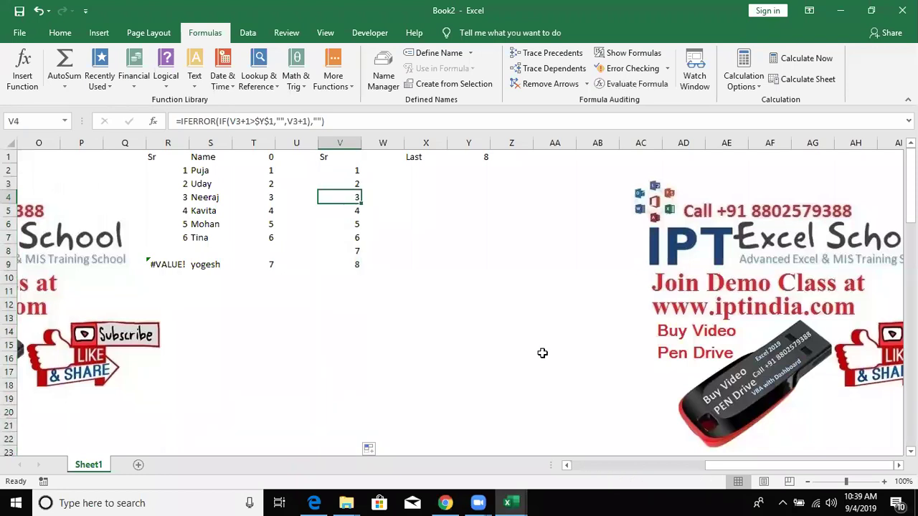
pyautogui.click(20, 11)
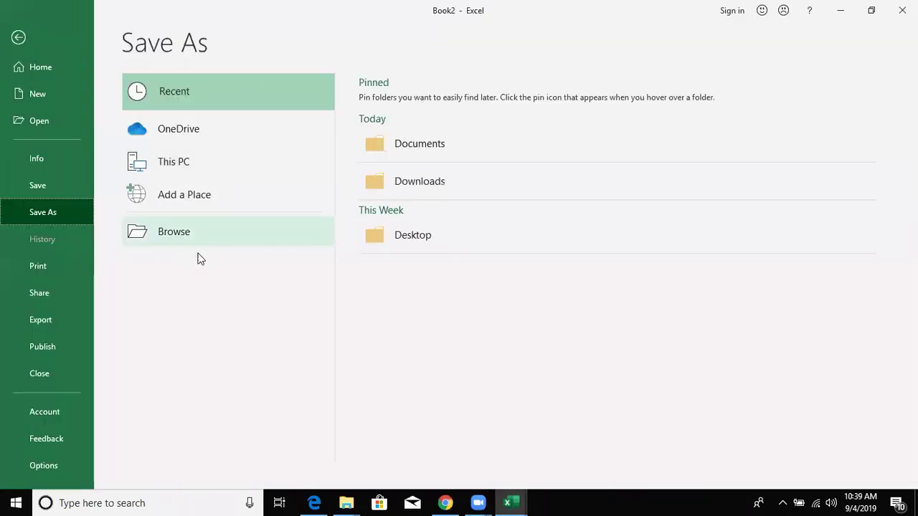
# - Choose Desktop as the save location and clear the Book2 file name
pyautogui.click(422, 239)
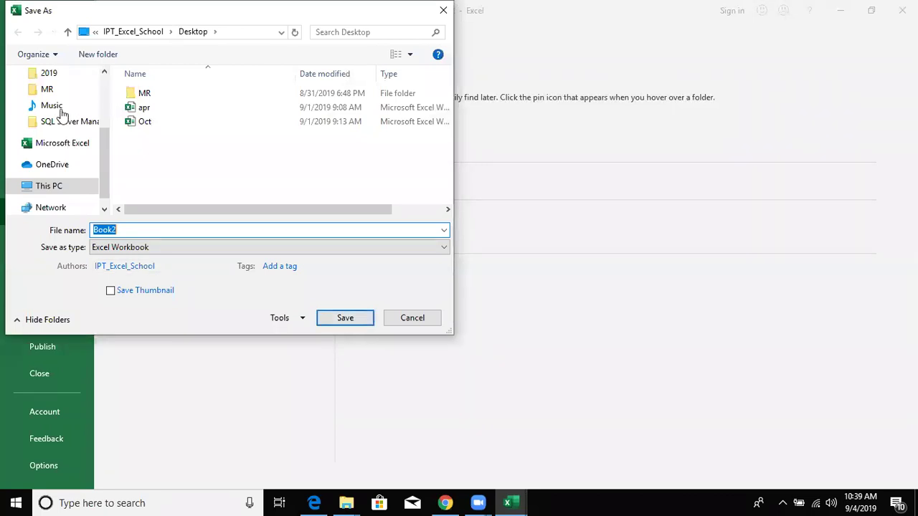
pyautogui.scroll(3, 61, 111)
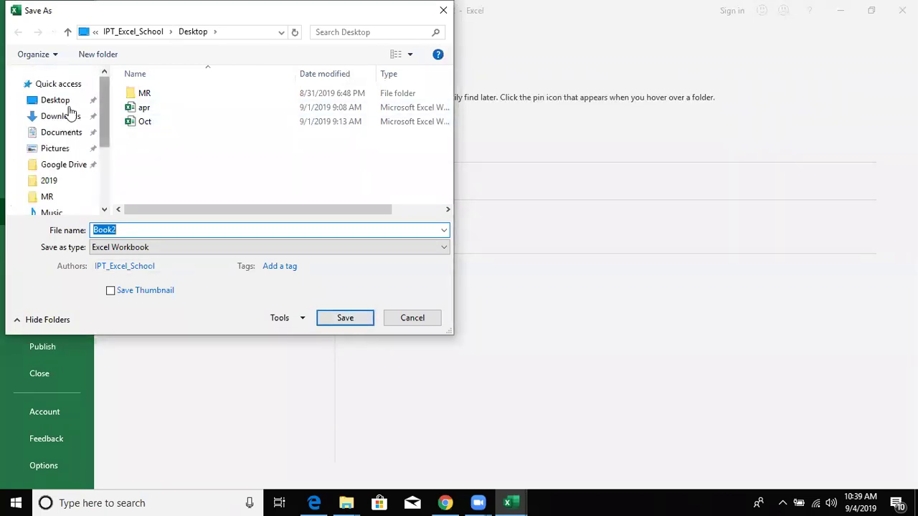
pyautogui.click(57, 102)
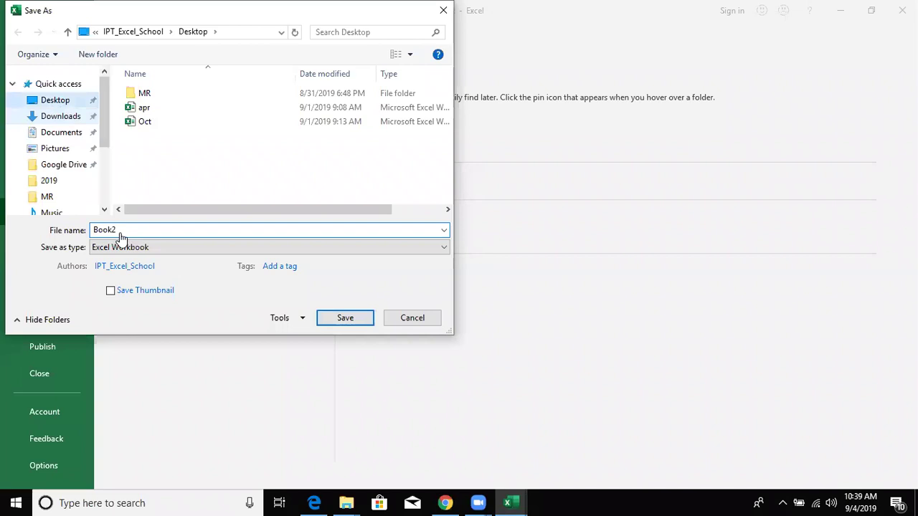
pyautogui.doubleClick(112, 230)
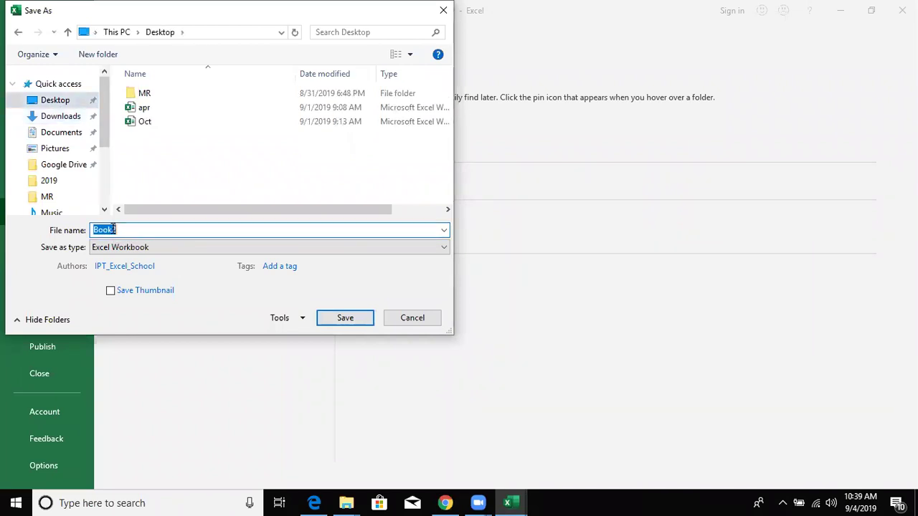
pyautogui.write('as')
pyautogui.press('BackSpace')
pyautogui.press('BackSpace')
pyautogui.write('Ads')
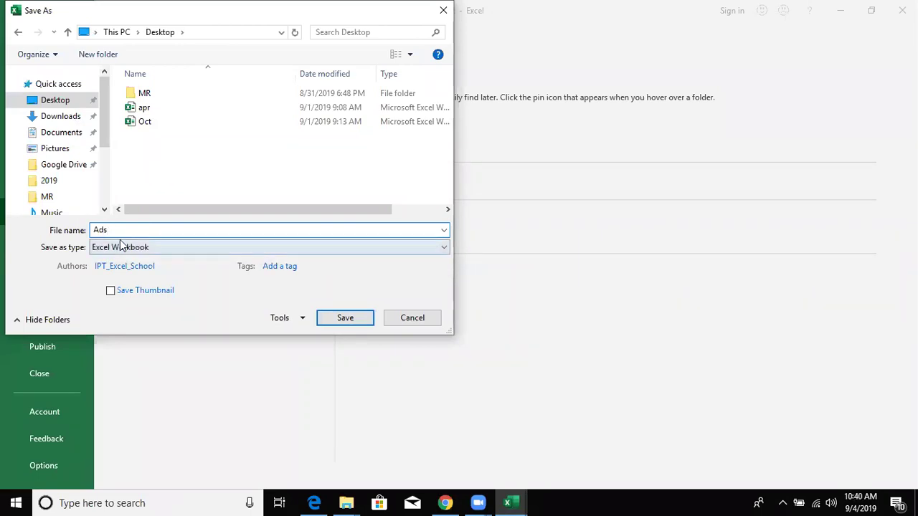
pyautogui.press('BackSpace')
pyautogui.press('BackSpace')
# - Save the workbook as 'if' on the Desktop
pyautogui.write('if')
pyautogui.click(360, 322)
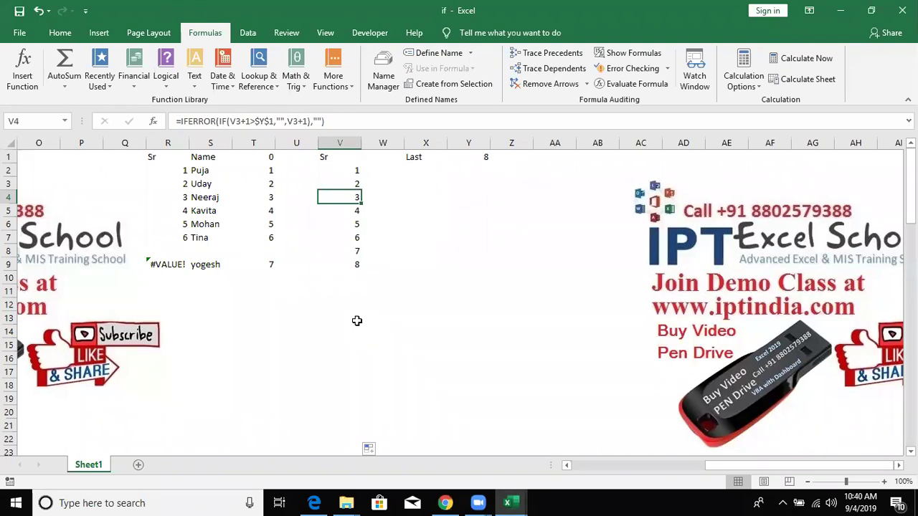
pyautogui.click(344, 181)
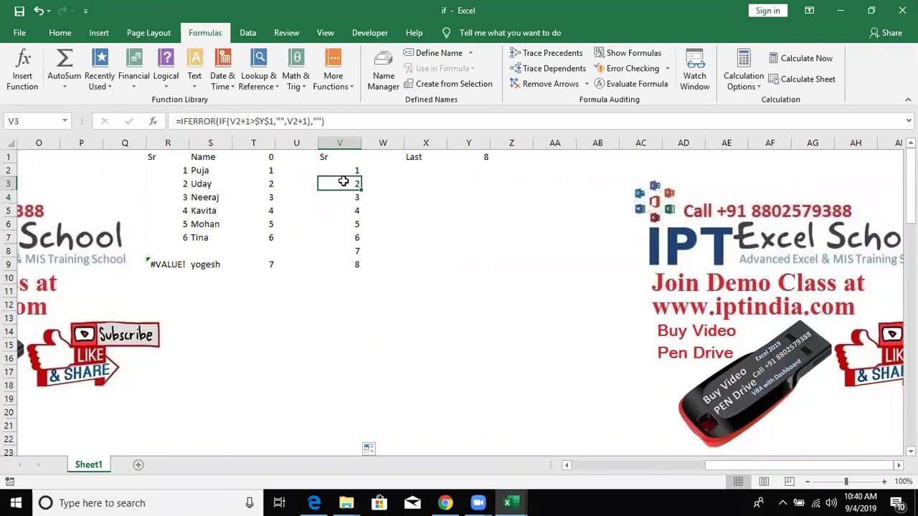
# - Retype the $ before 1 in V3's $Y$1 reference and check Y1's limit of 8
pyautogui.doubleClick(343, 182)
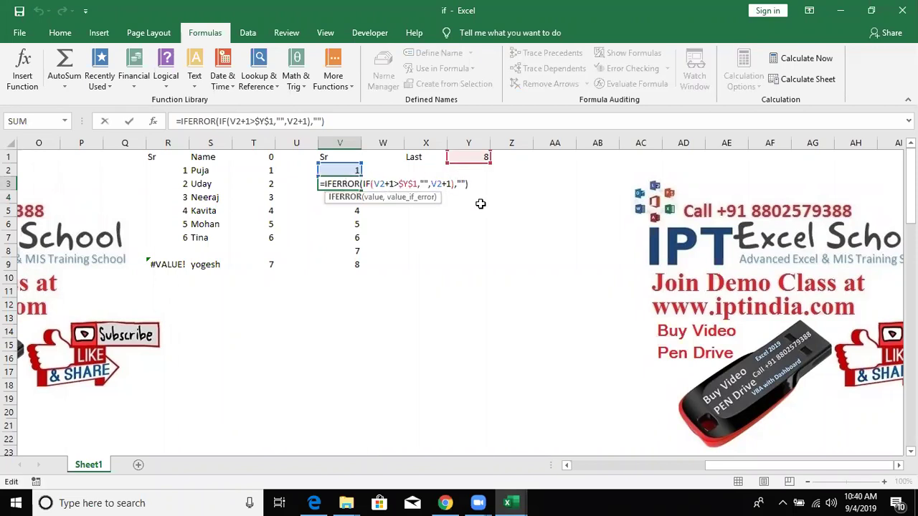
pyautogui.click(414, 185)
pyautogui.press('BackSpace')
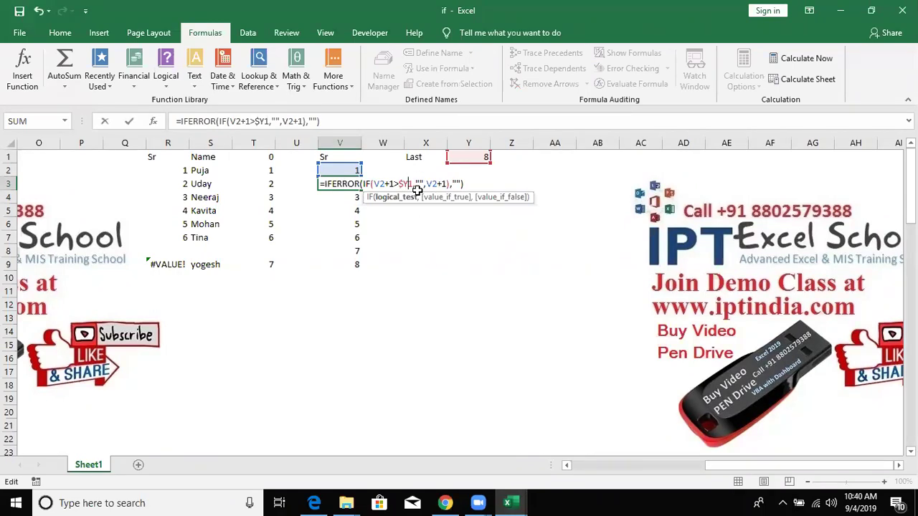
pyautogui.write('$')
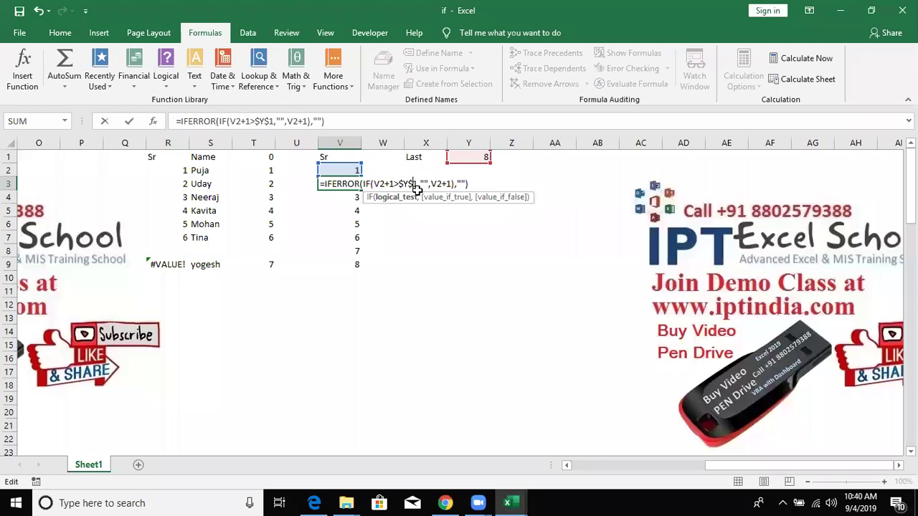
pyautogui.press('Return')
pyautogui.press('Up')
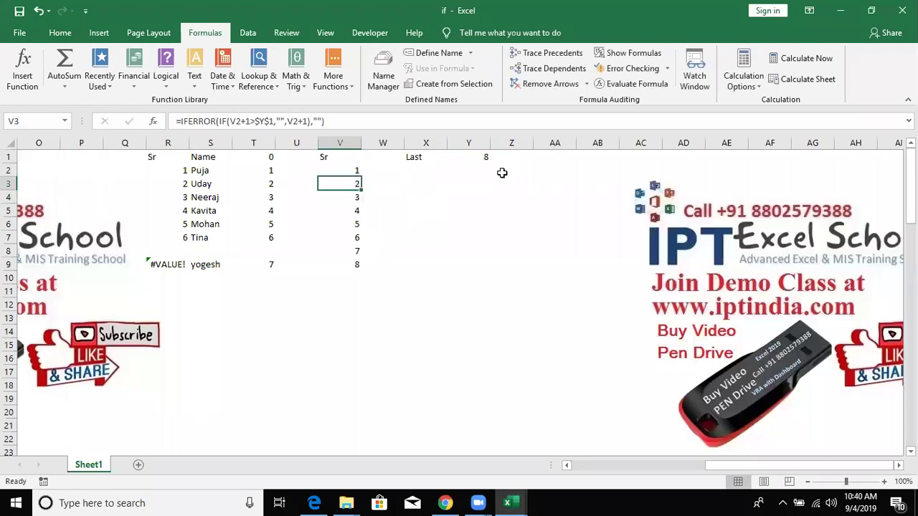
pyautogui.click(482, 160)
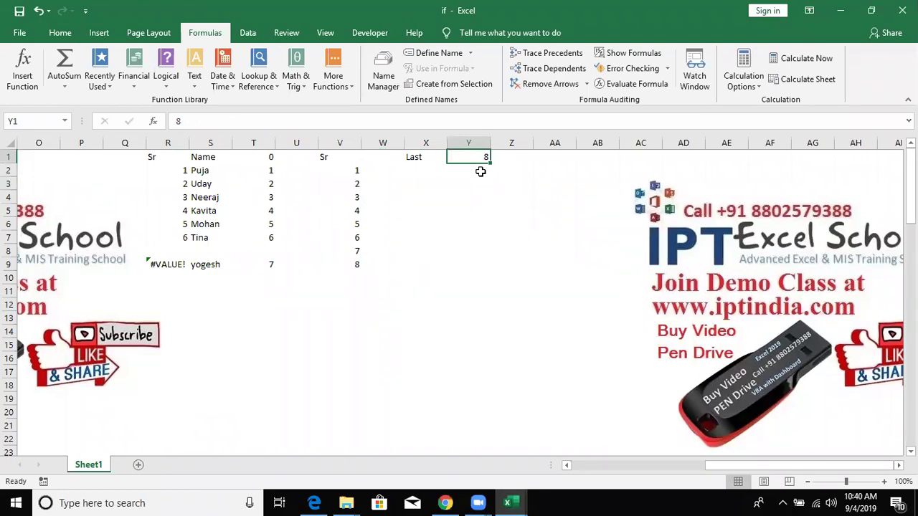
# - Remove the $ signs so V3's formula uses a plain relative Y1 reference
pyautogui.click(334, 172)
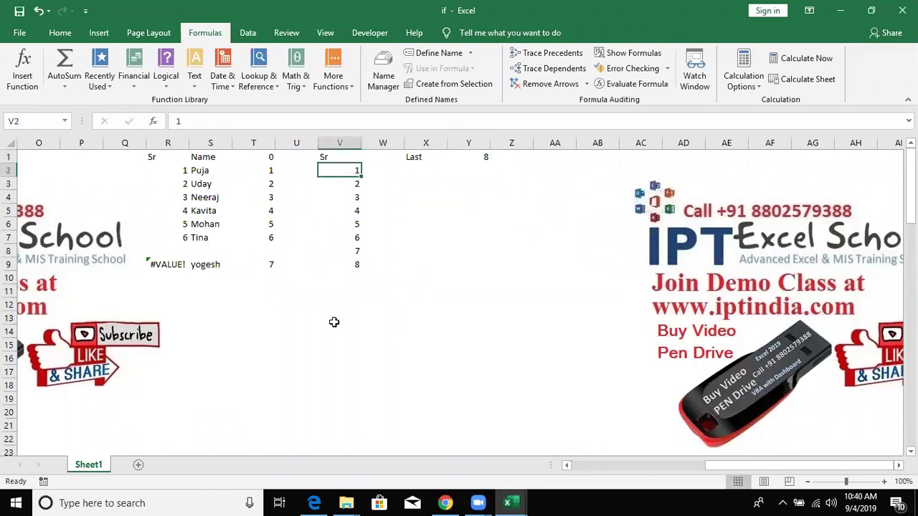
pyautogui.moveTo(334, 322); pyautogui.dragTo(338, 349)
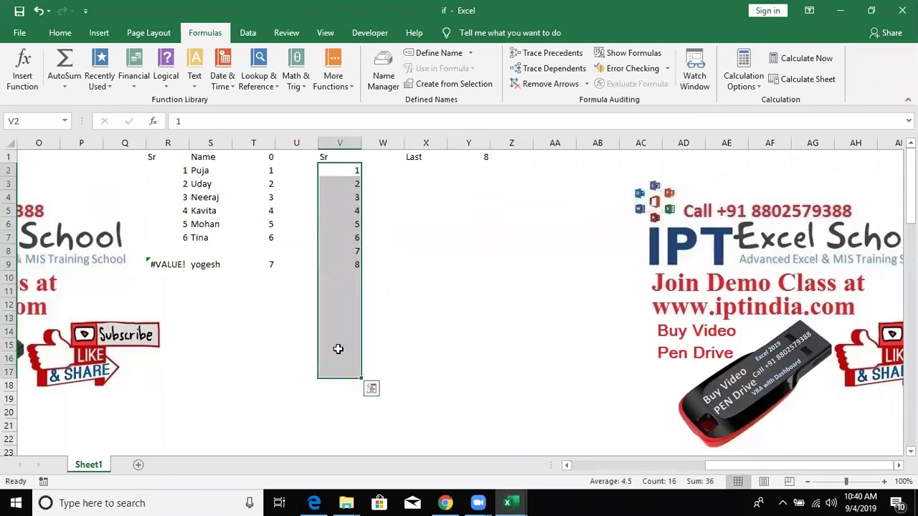
pyautogui.press('Down')
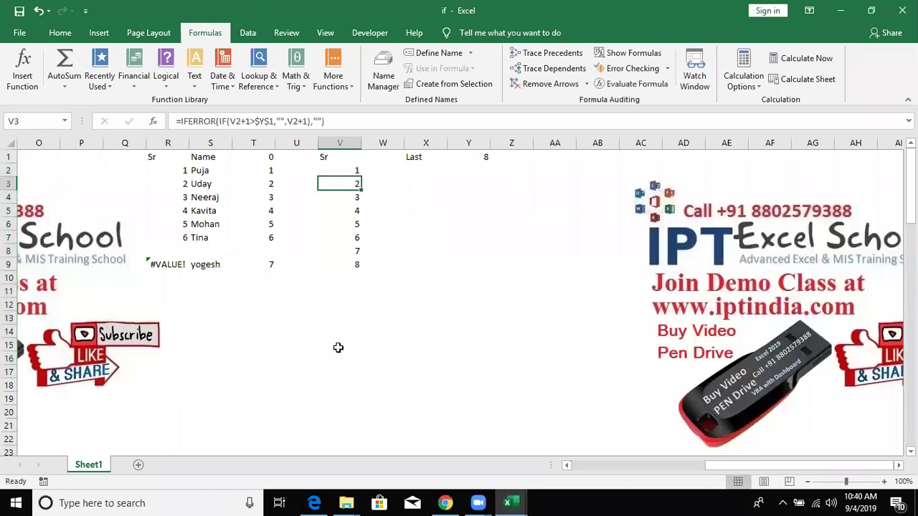
pyautogui.click(268, 121)
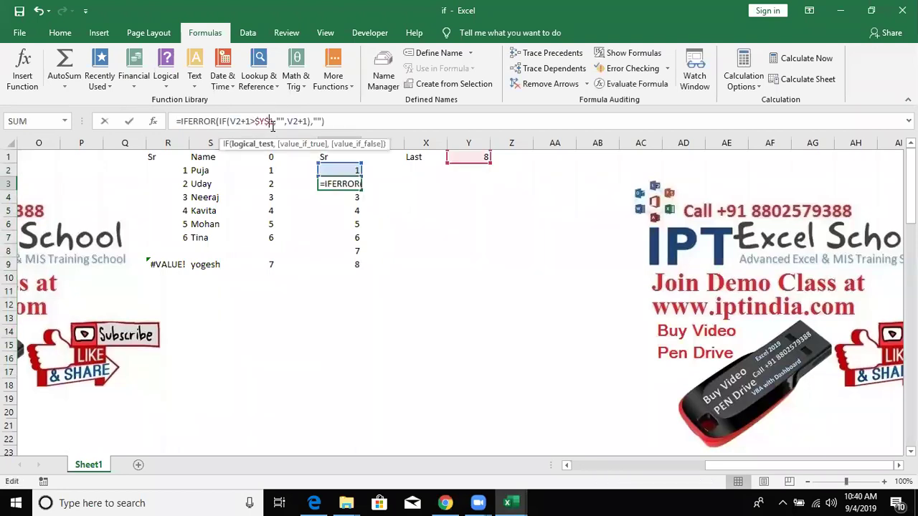
pyautogui.press('BackSpace')
pyautogui.press('Left')
pyautogui.press('BackSpace')
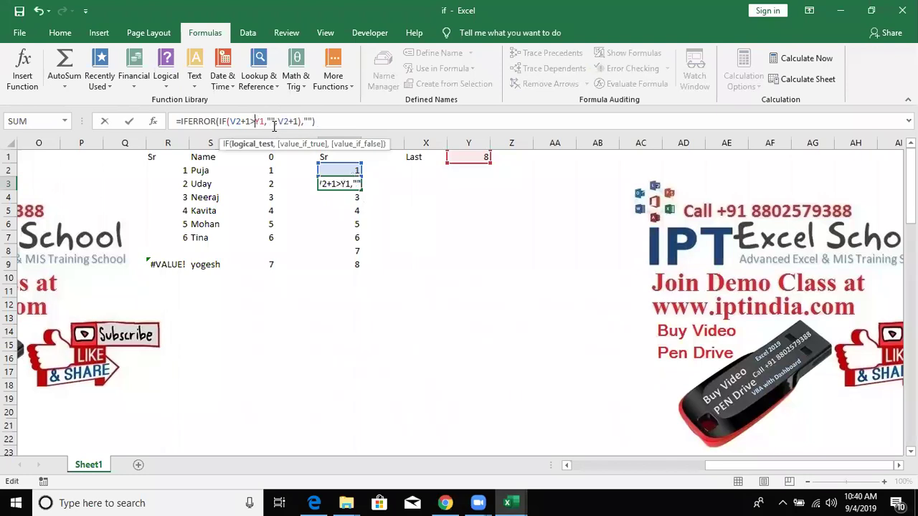
pyautogui.hotkey('ctrl', 'Return')
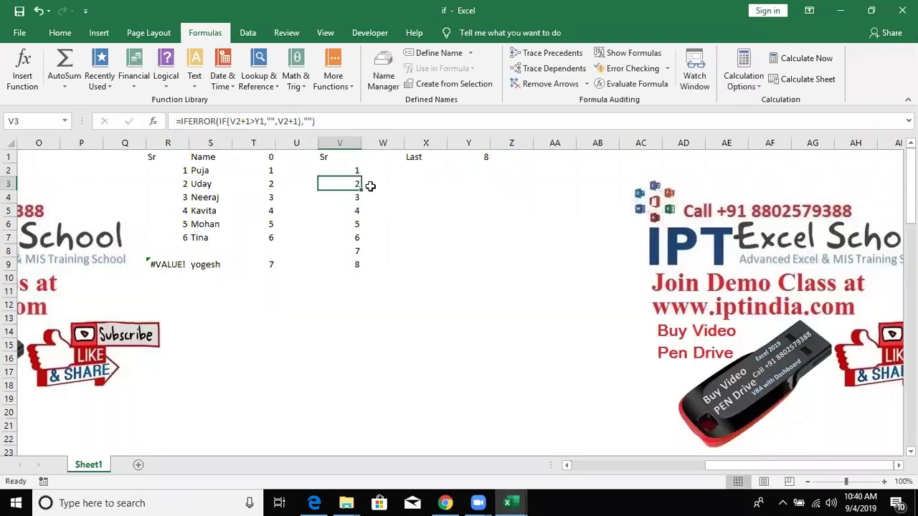
# - Copy V3's relative-reference formula down to V4 and inspect the shifted reference
pyautogui.moveTo(361, 189); pyautogui.dragTo(362, 206)
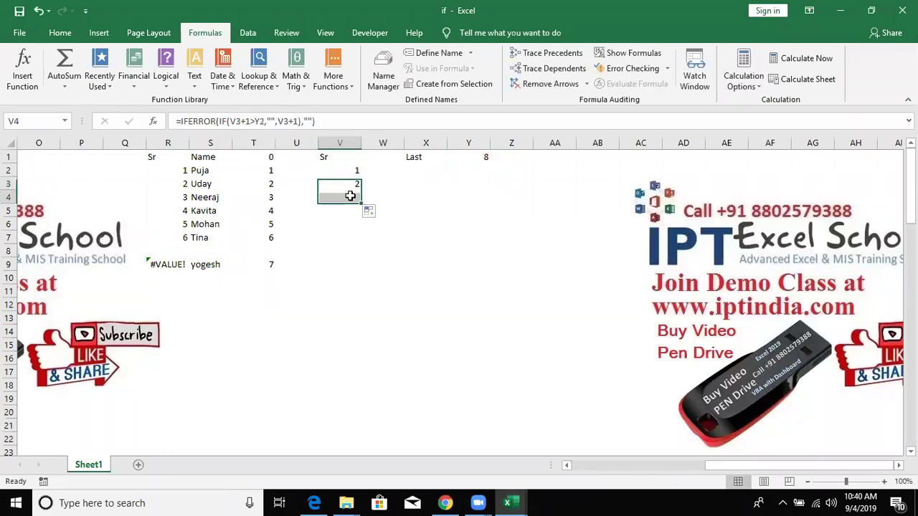
pyautogui.doubleClick(352, 199)
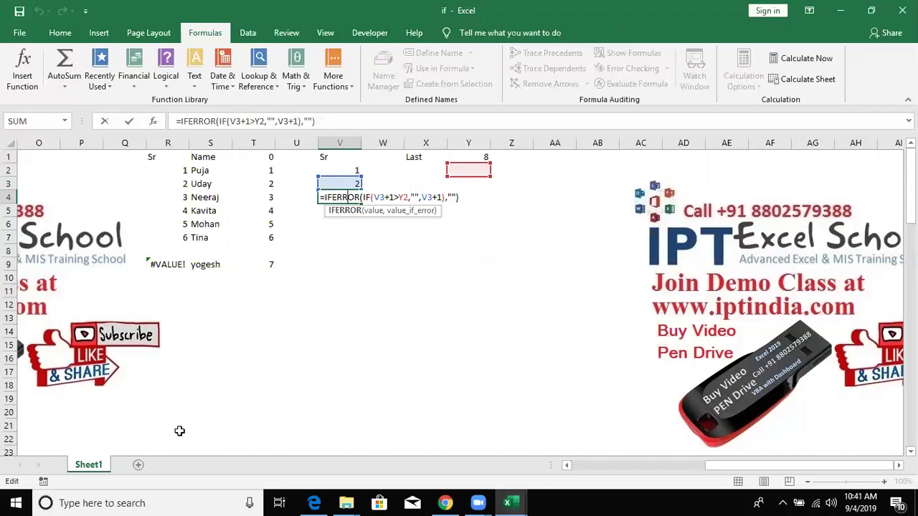
pyautogui.hotkey('ctrl', 'Return')
# - Make V3's limit reference absolute as $Y$1 and fill it down column V
pyautogui.press('Up')
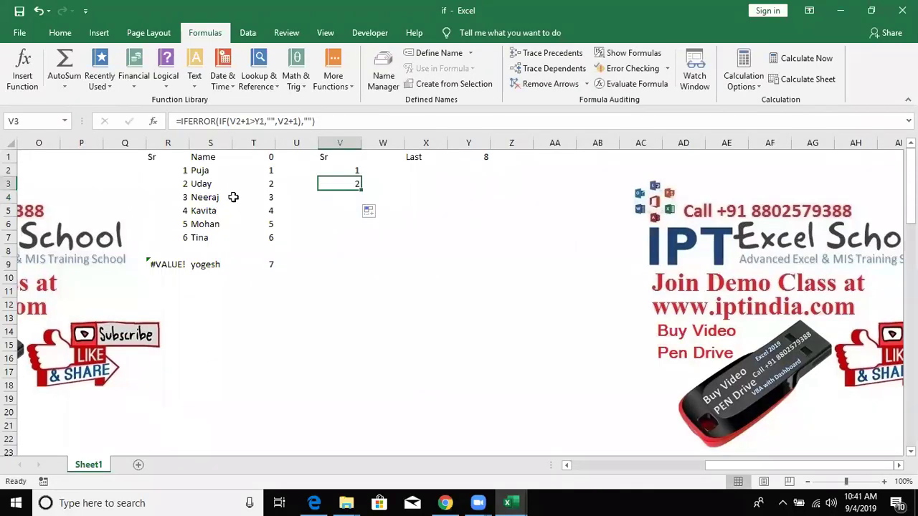
pyautogui.click(259, 121)
pyautogui.press('F4')
pyautogui.write('$Y$')
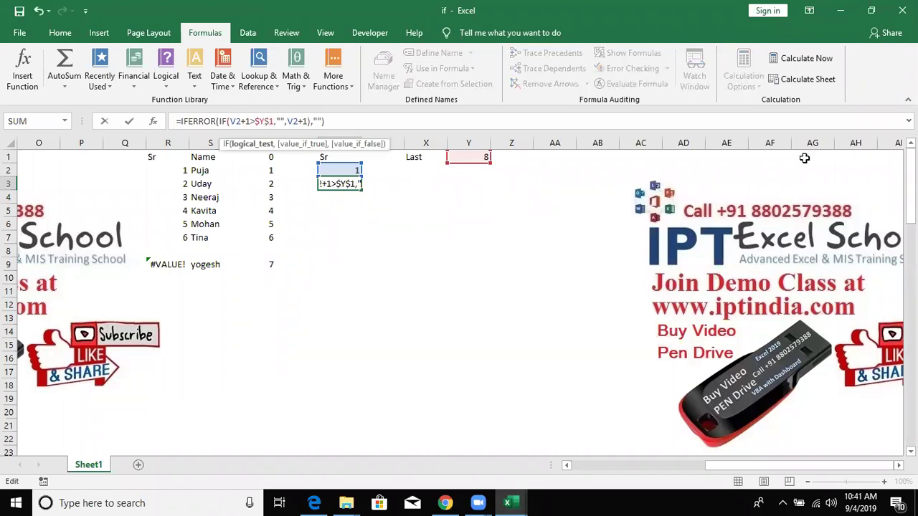
pyautogui.hotkey('ctrl', 'Return')
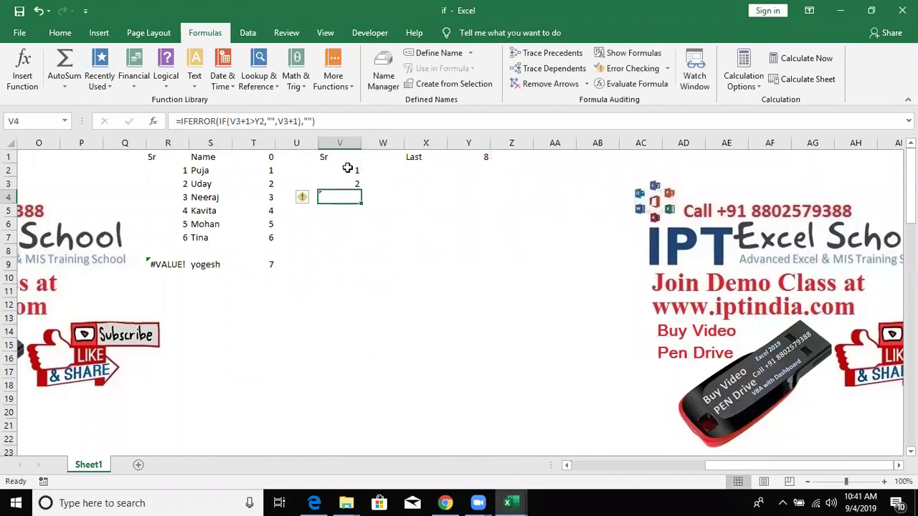
pyautogui.doubleClick(362, 198)
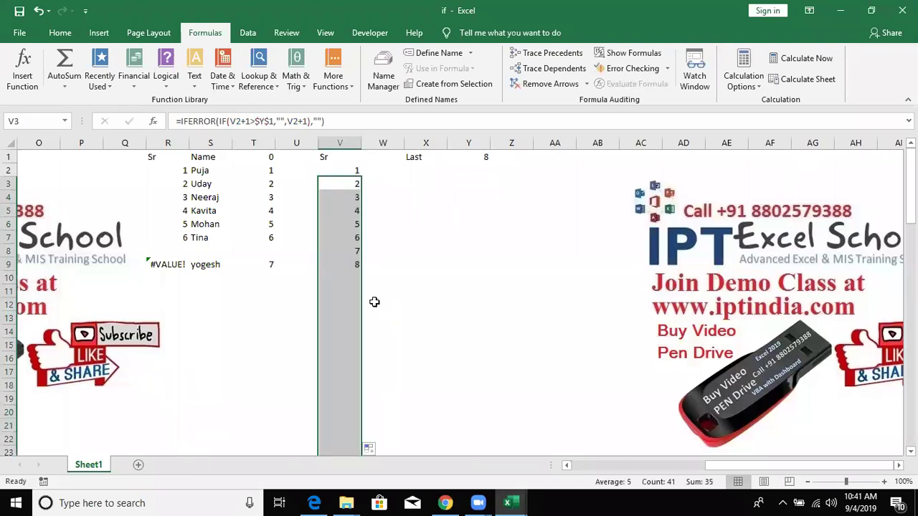
pyautogui.hotkey('ctrl', 'z')
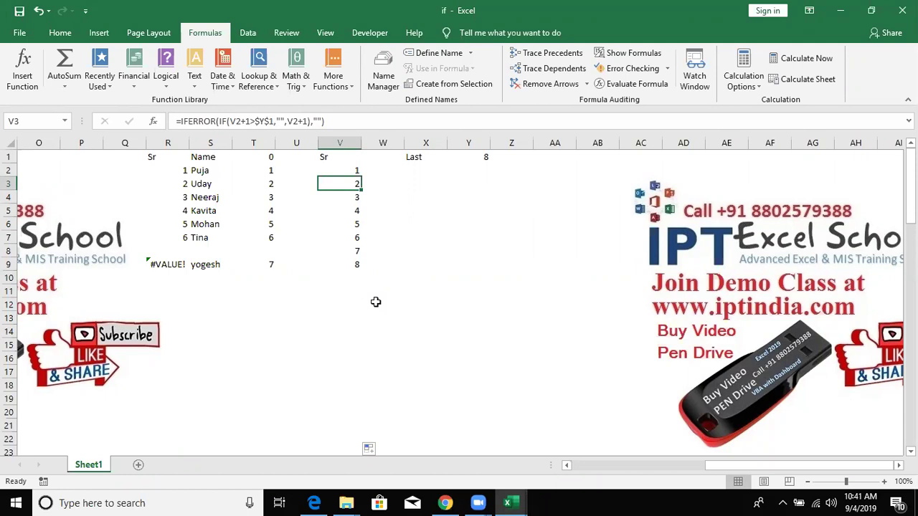
pyautogui.press('F2')
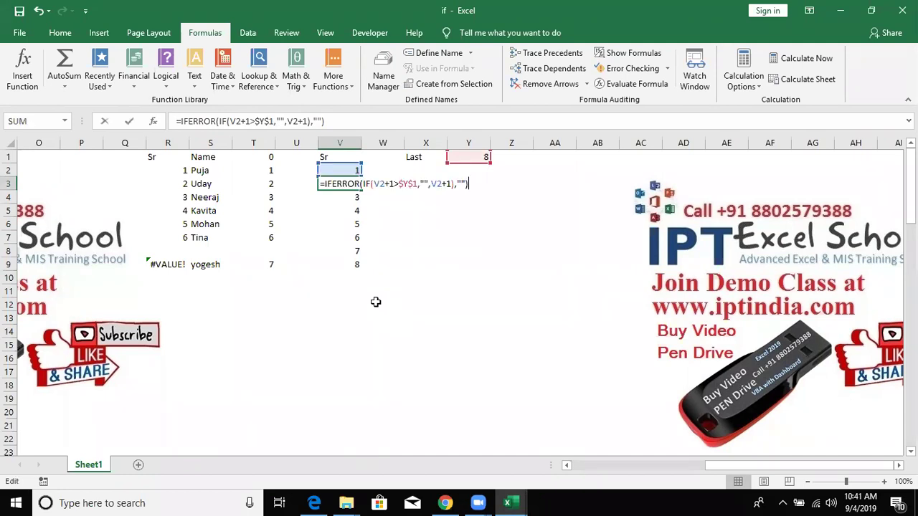
pyautogui.click(435, 179)
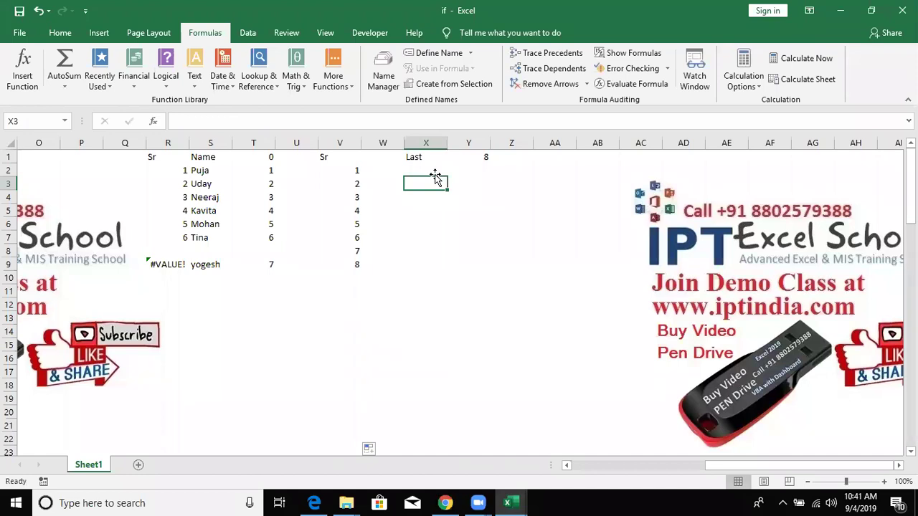
pyautogui.press('Left')
pyautogui.press('Left')
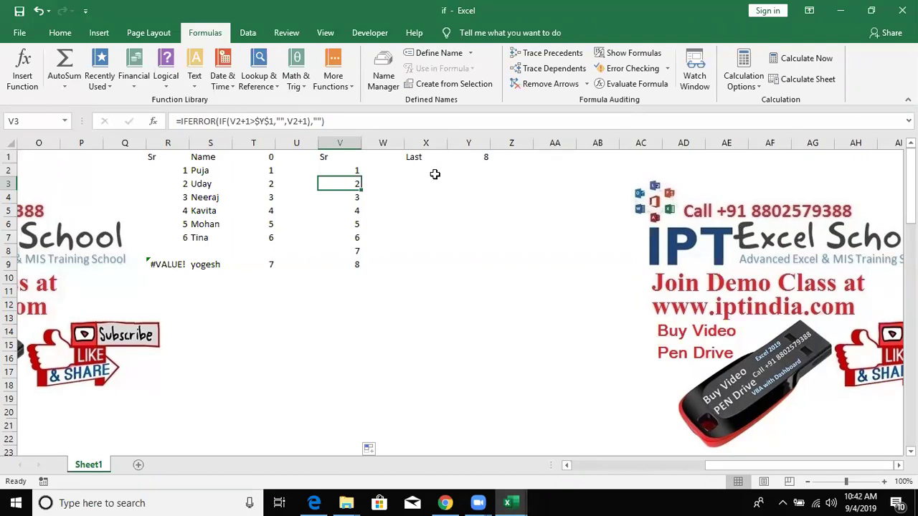
pyautogui.press('F2')
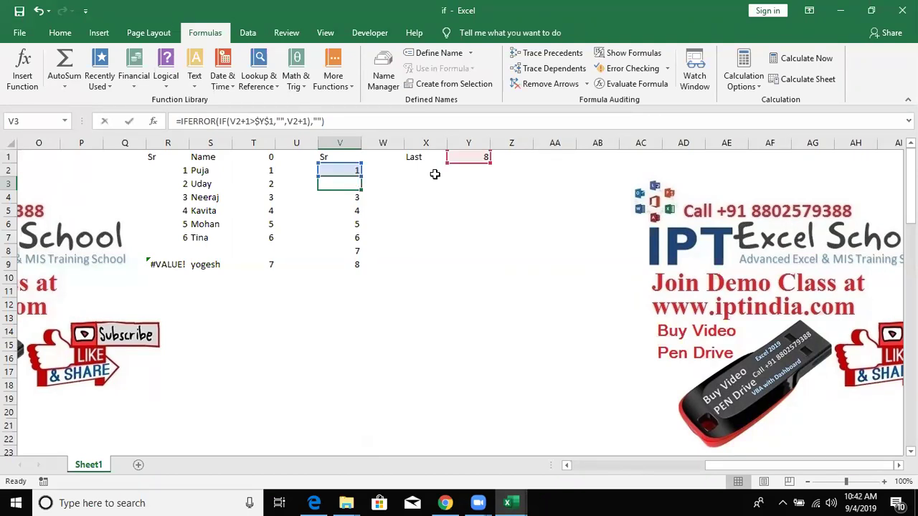
pyautogui.press('Left')
pyautogui.press('Left')
pyautogui.press('Left')
pyautogui.press('Left')
pyautogui.press('Left')
pyautogui.press('Left')
pyautogui.press('Left')
pyautogui.press('Left')
pyautogui.press('Left')
pyautogui.press('Left')
pyautogui.press('Left')
pyautogui.press('Left')
pyautogui.press('Left')
pyautogui.press('Left')
pyautogui.hotkey('shift', 'Right')
pyautogui.hotkey('shift', 'Right')
pyautogui.hotkey('shift', 'Right')
pyautogui.hotkey('shift', 'Right')
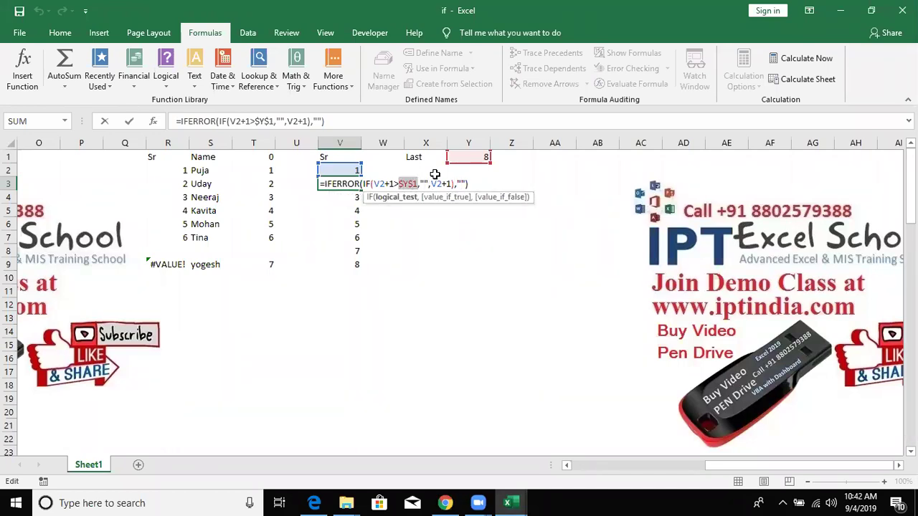
pyautogui.press('Right')
pyautogui.press('Left')
pyautogui.press('Left')
pyautogui.hotkey('ctrl', 'Return')
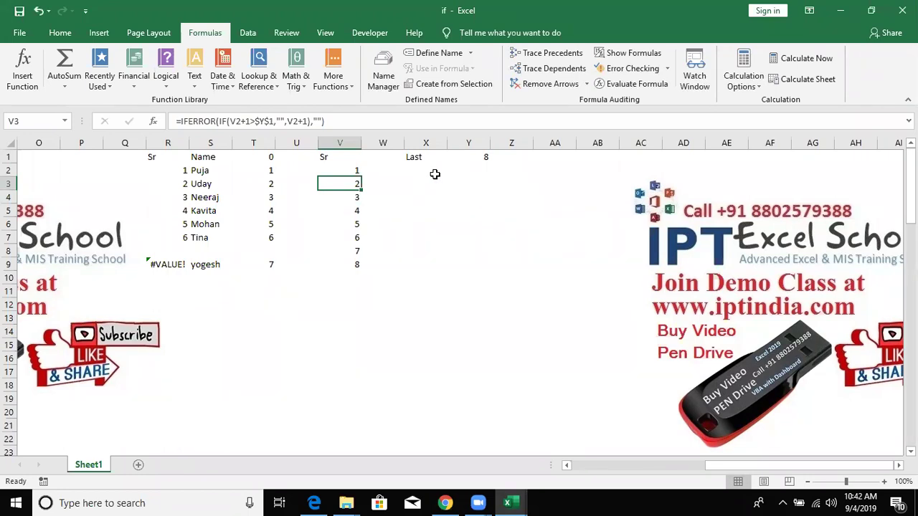
pyautogui.press('Down')
pyautogui.press('Down')
pyautogui.press('Down')
pyautogui.press('Down')
pyautogui.press('Down')
pyautogui.press('Down')
pyautogui.press('Up')
pyautogui.press('Up')
pyautogui.press('Up')
pyautogui.press('Up')
pyautogui.press('Up')
pyautogui.press('Up')
pyautogui.press('Down')
pyautogui.press('Down')
pyautogui.press('Down')
pyautogui.press('Down')
pyautogui.press('Down')
pyautogui.press('Down')
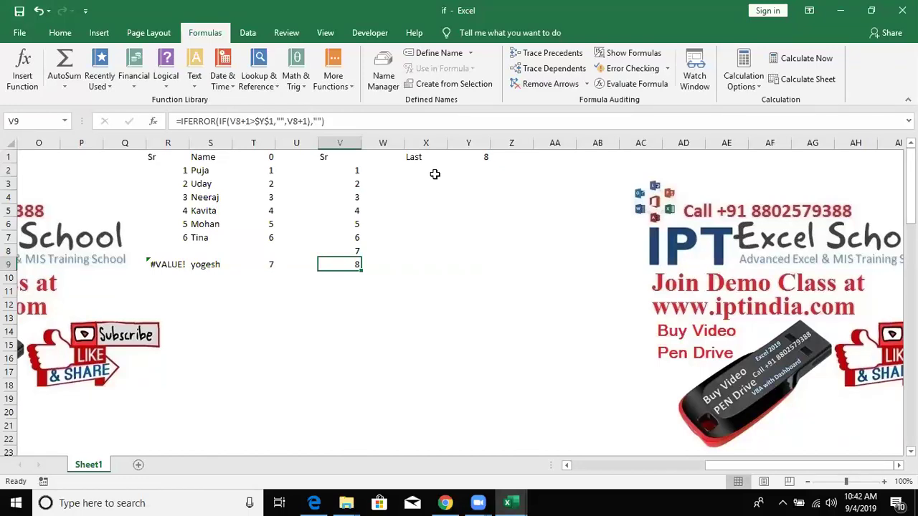
pyautogui.hotkey('ctrl', 'Up')
pyautogui.press('Down')
pyautogui.press('Down')
pyautogui.press('F2')
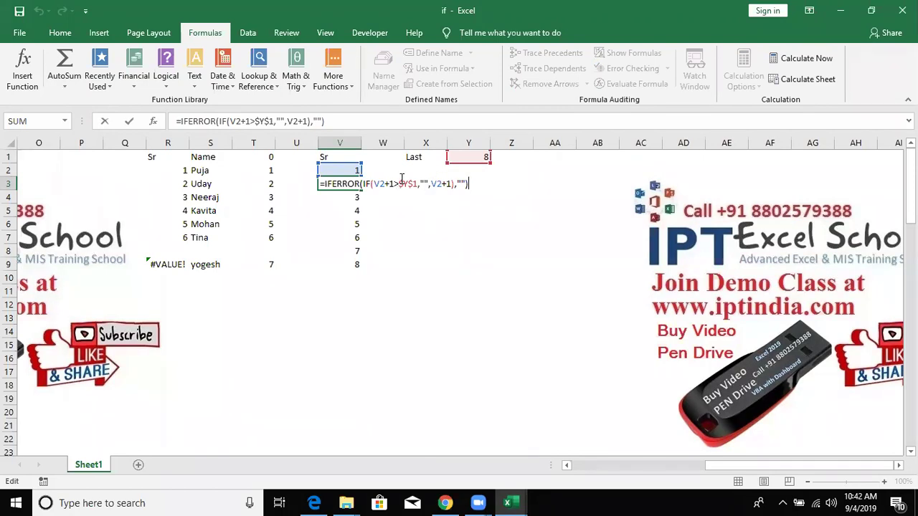
pyautogui.click(412, 183)
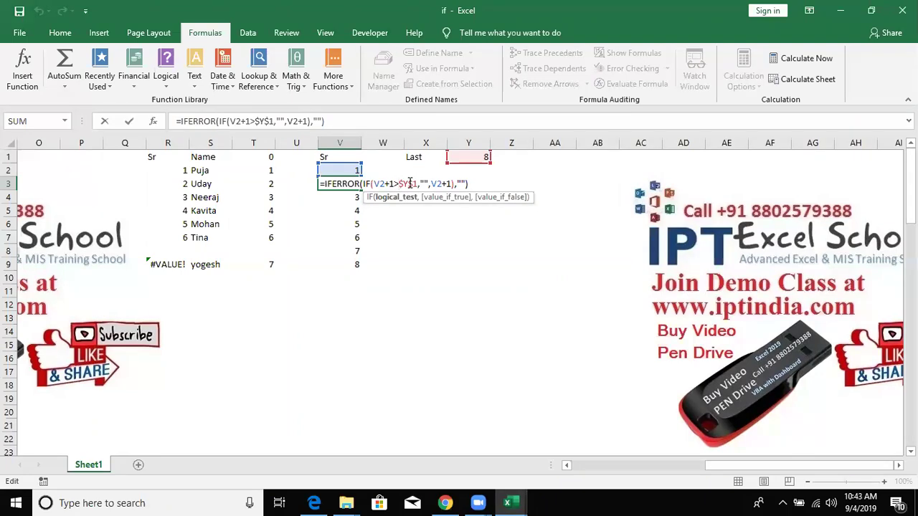
pyautogui.hotkey('ctrl', 'Return')
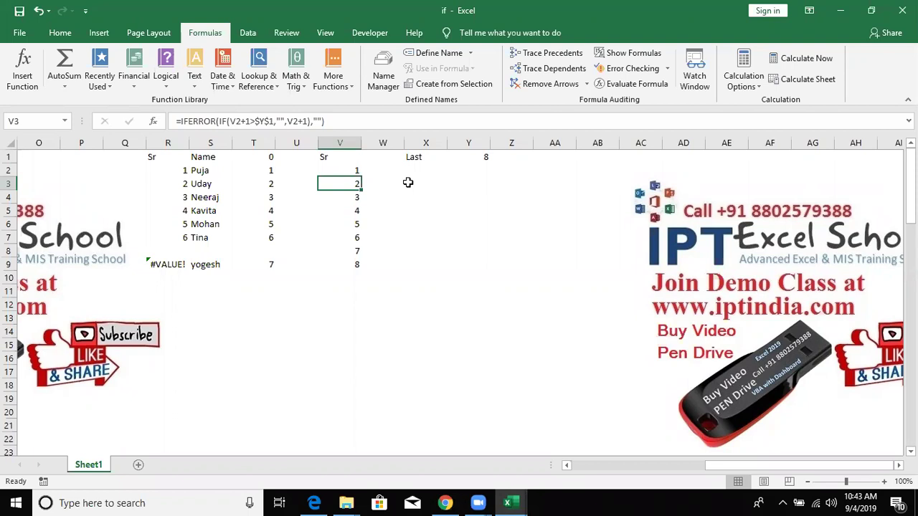
pyautogui.press('Down')
pyautogui.press('Down')
pyautogui.press('Down')
pyautogui.press('Down')
pyautogui.press('Down')
pyautogui.press('Down')
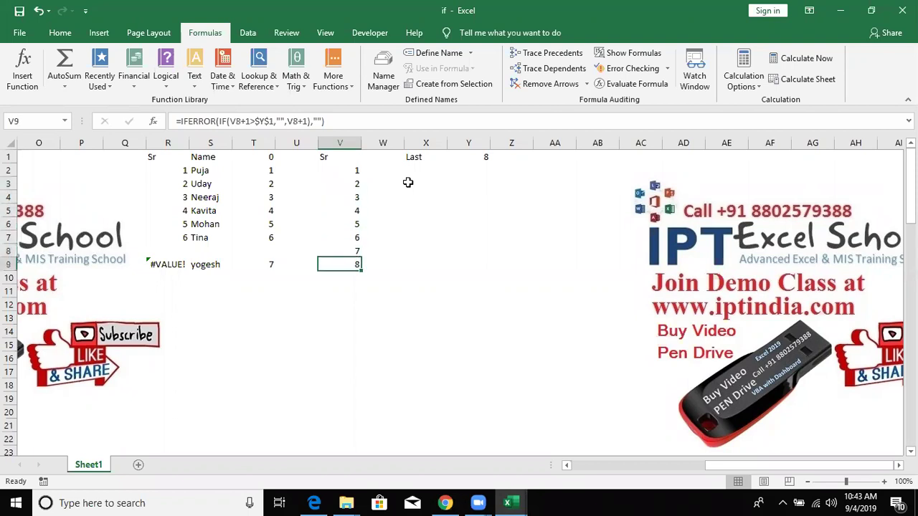
pyautogui.press('Up')
pyautogui.press('Up')
pyautogui.press('Up')
pyautogui.press('Up')
pyautogui.press('Up')
pyautogui.press('Up')
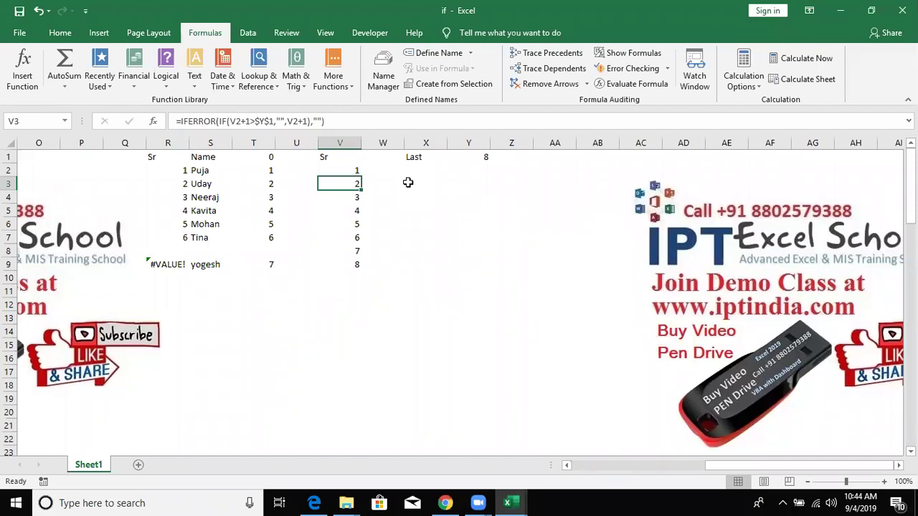
# - Minimize and restore Excel, scan along row 3, then show the desktop with Win+D
pyautogui.click(507, 502)
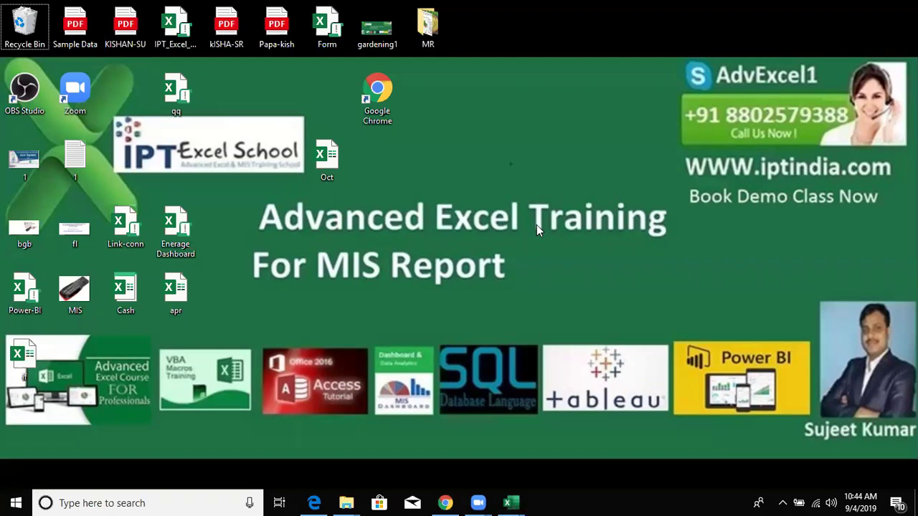
pyautogui.hotkey('alt', 'Tab')
pyautogui.press('Left')
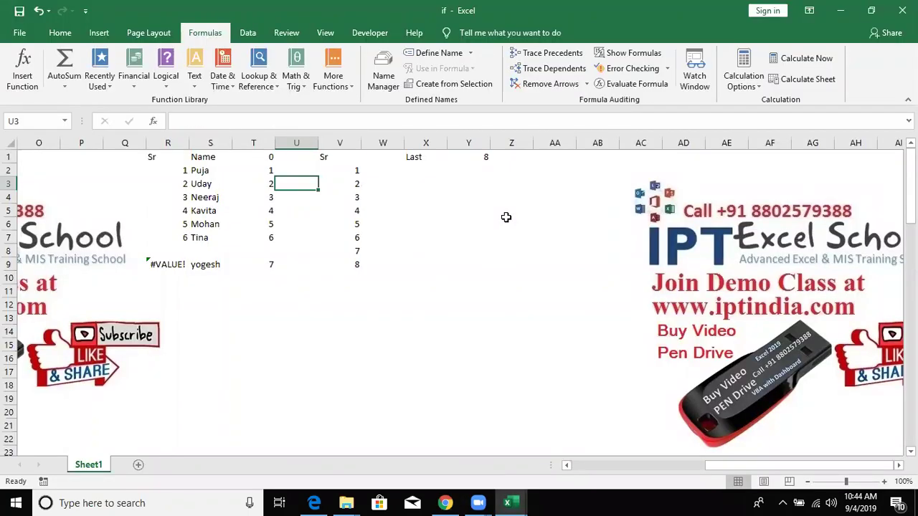
pyautogui.press('Left')
pyautogui.press('Left')
pyautogui.press('Left')
pyautogui.press('Home')
pyautogui.press('Right')
pyautogui.press('Right')
pyautogui.press('Right')
pyautogui.press('Right')
pyautogui.press('Right')
pyautogui.press('Right')
pyautogui.press('Right')
pyautogui.press('Right')
pyautogui.press('Right')
pyautogui.press('Right')
pyautogui.press('Right')
pyautogui.press('Right')
pyautogui.press('Right')
pyautogui.press('Right')
pyautogui.press('Right')
pyautogui.press('Right')
pyautogui.press('Right')
pyautogui.press('Right')
pyautogui.press('Right')
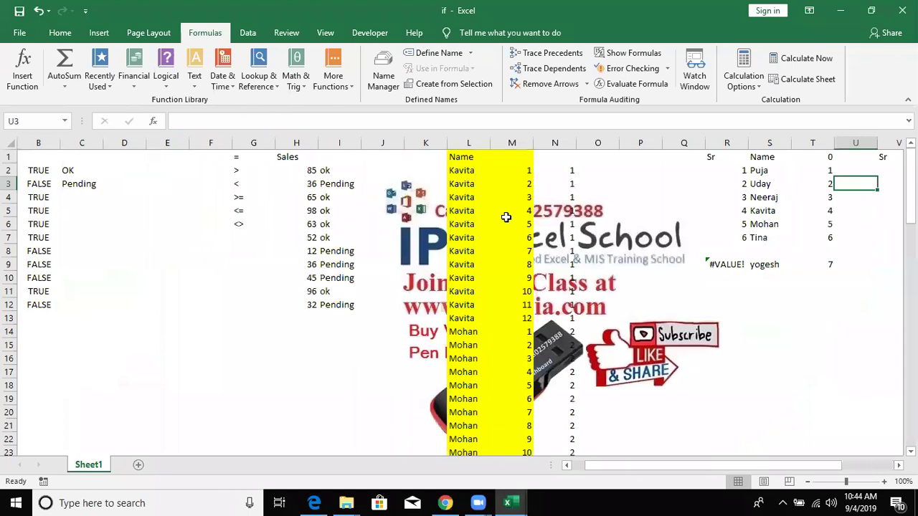
pyautogui.press('Right')
pyautogui.press('Right')
pyautogui.press('Right')
pyautogui.press('Right')
pyautogui.press('Right')
pyautogui.press('Right')
pyautogui.press('Left')
pyautogui.press('Left')
pyautogui.press('Left')
pyautogui.press('Left')
pyautogui.press('Left')
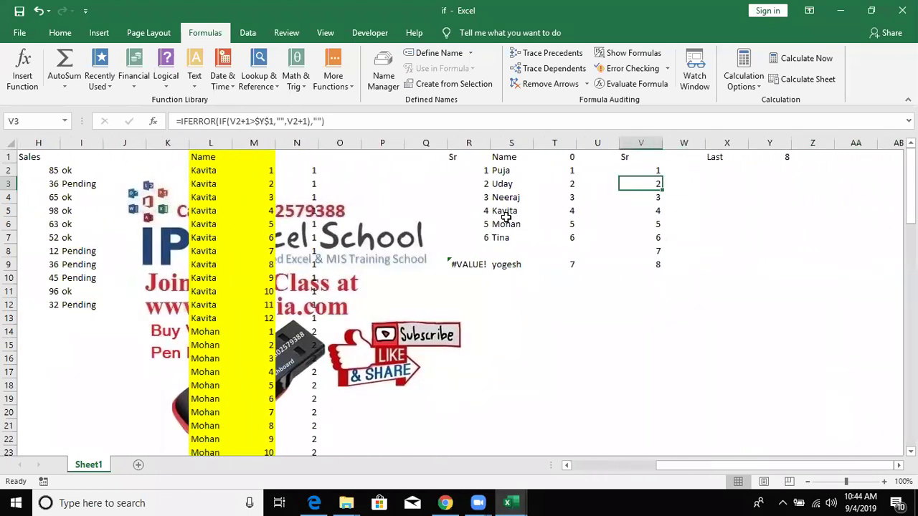
pyautogui.press('super+d')
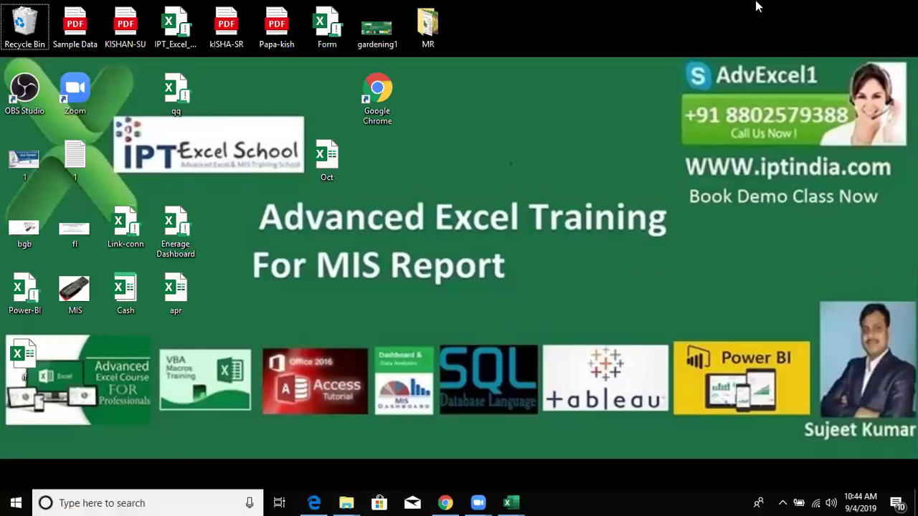